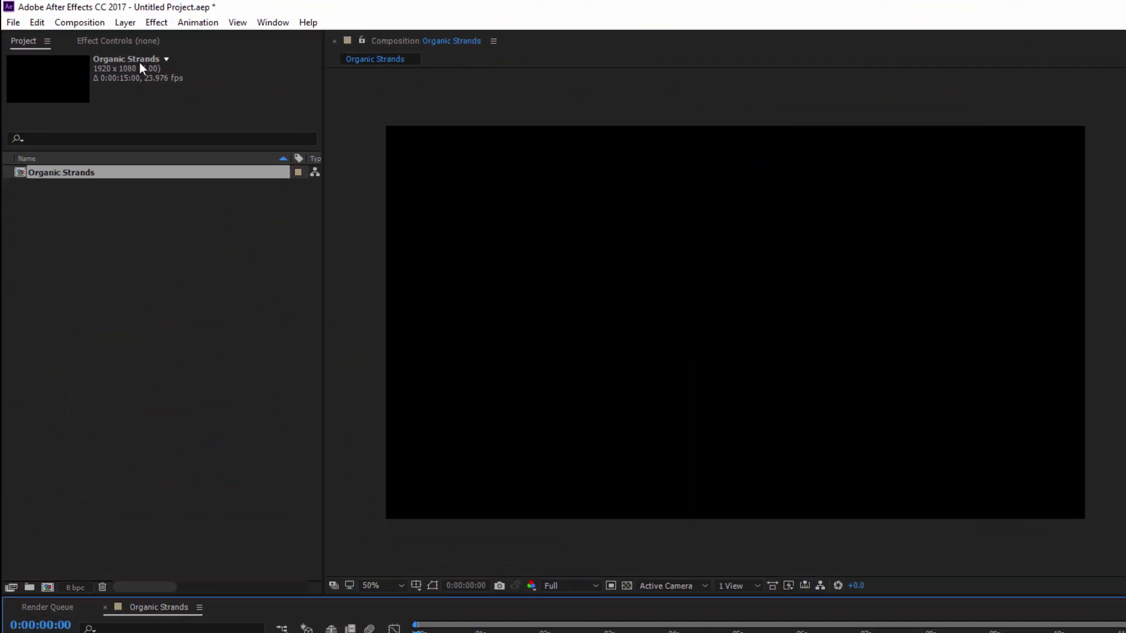
Step: Add a white 1920×1080 solid named Strands and expand the BCC11 Particles category
click(107, 19)
mouse_move(117, 30)
click(401, 47)
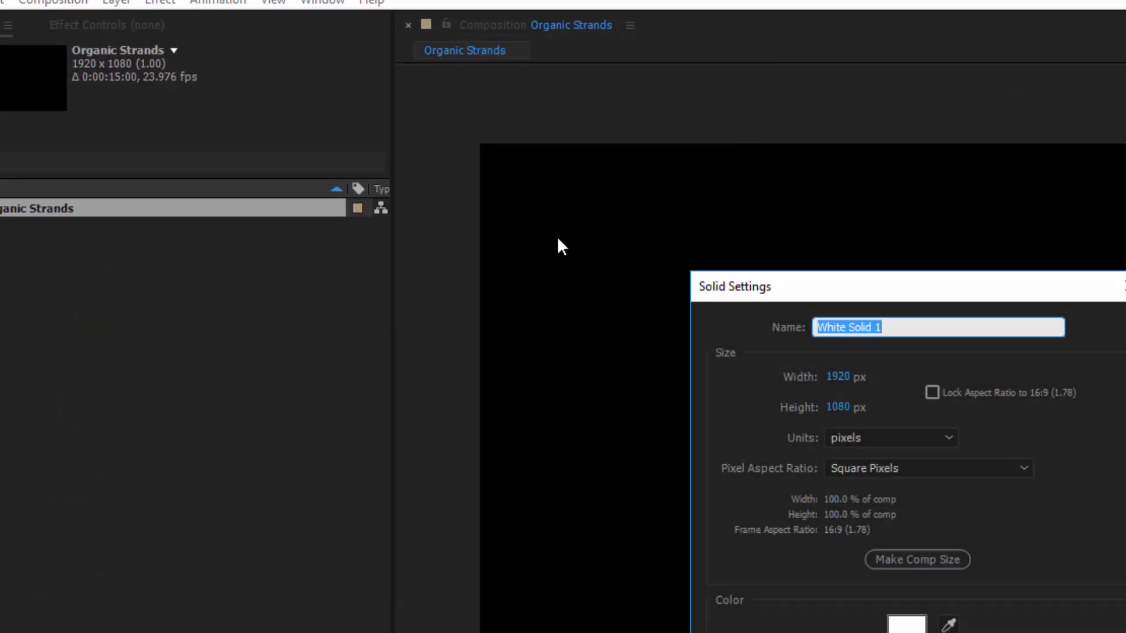
text(Strands)
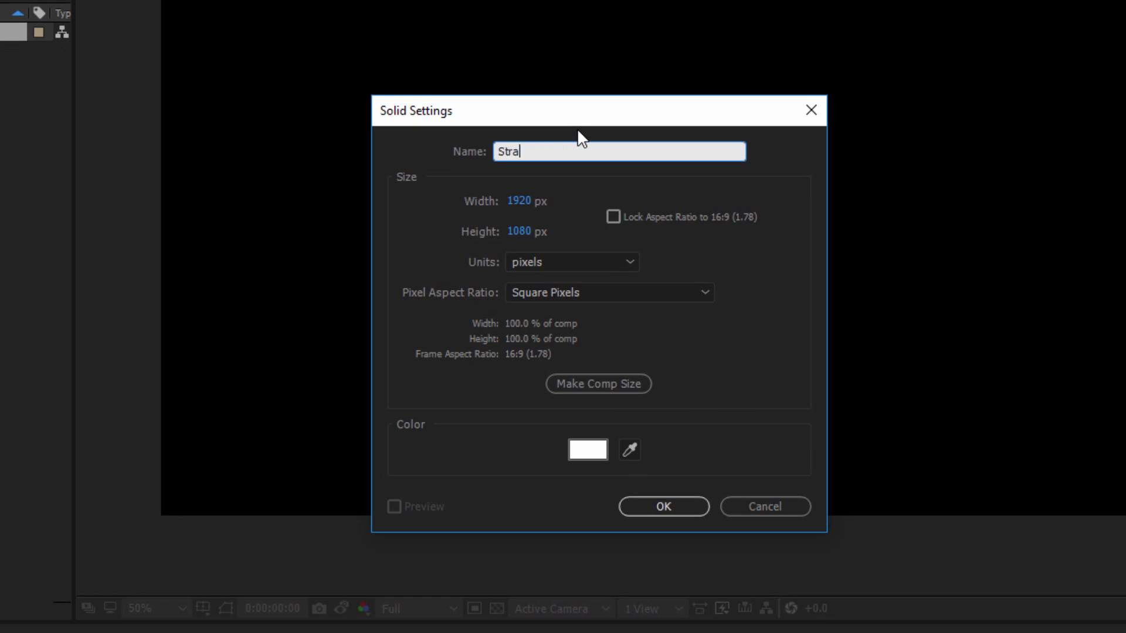
key(Return)
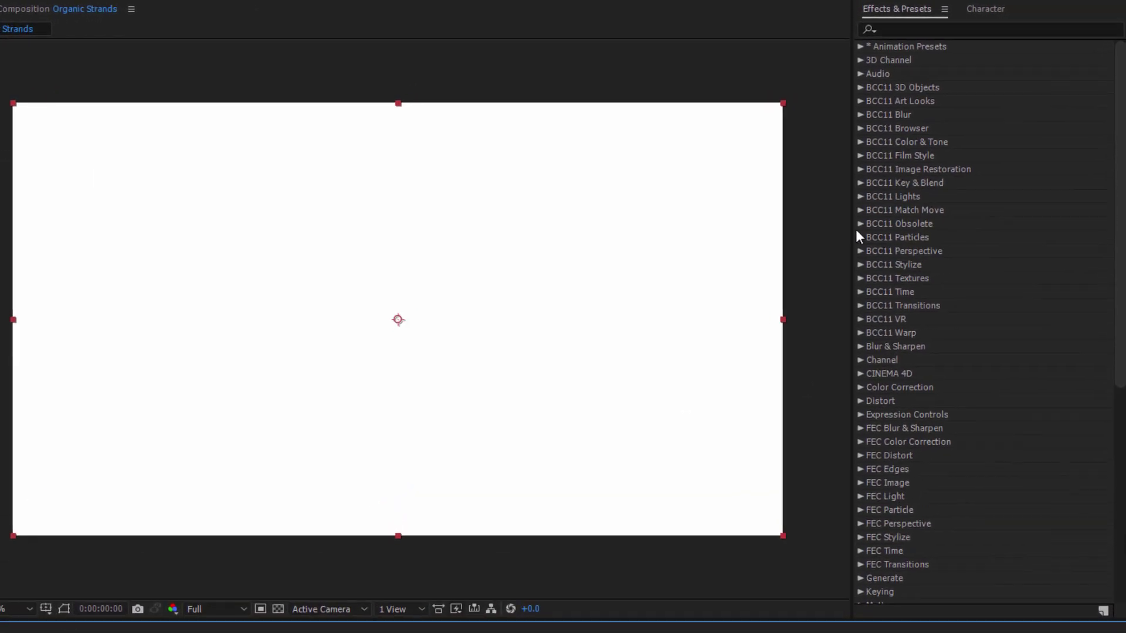
click(860, 237)
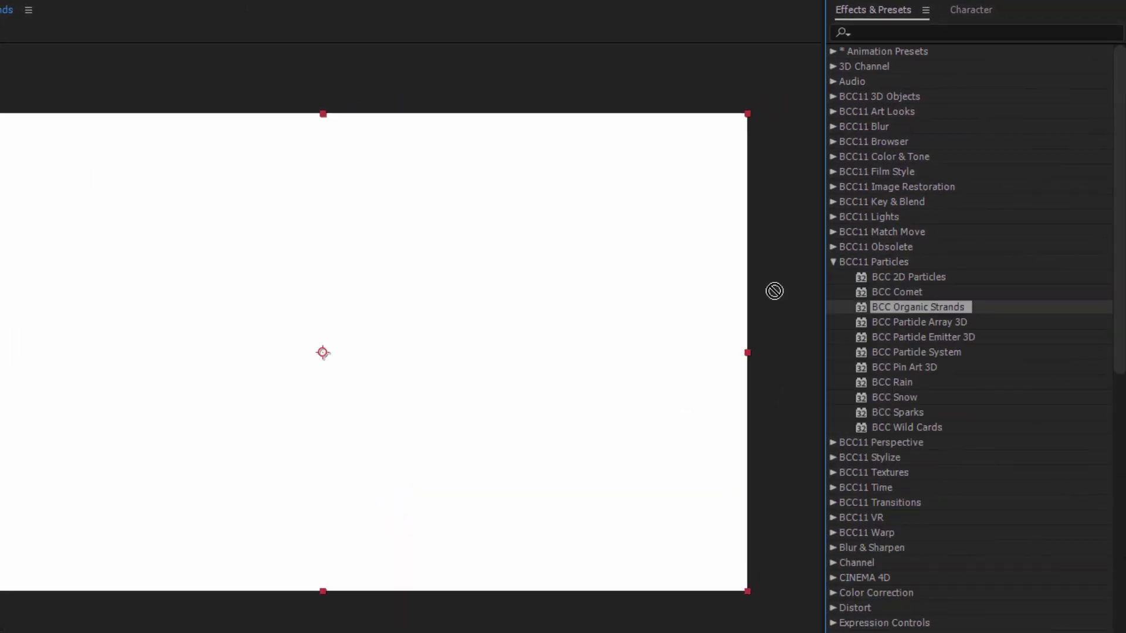
Step: Apply BCC Organic Strands flowing from upper left to a lower-right destination, Noise Freq about 105.9
drag(774, 291, 187, 445)
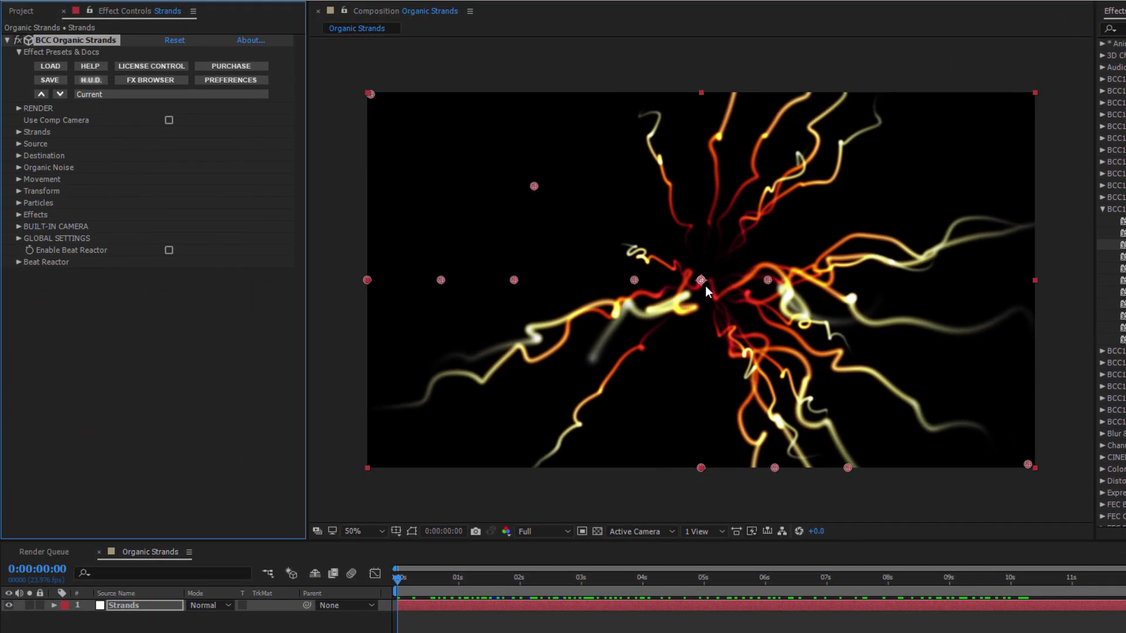
drag(703, 284, 782, 250)
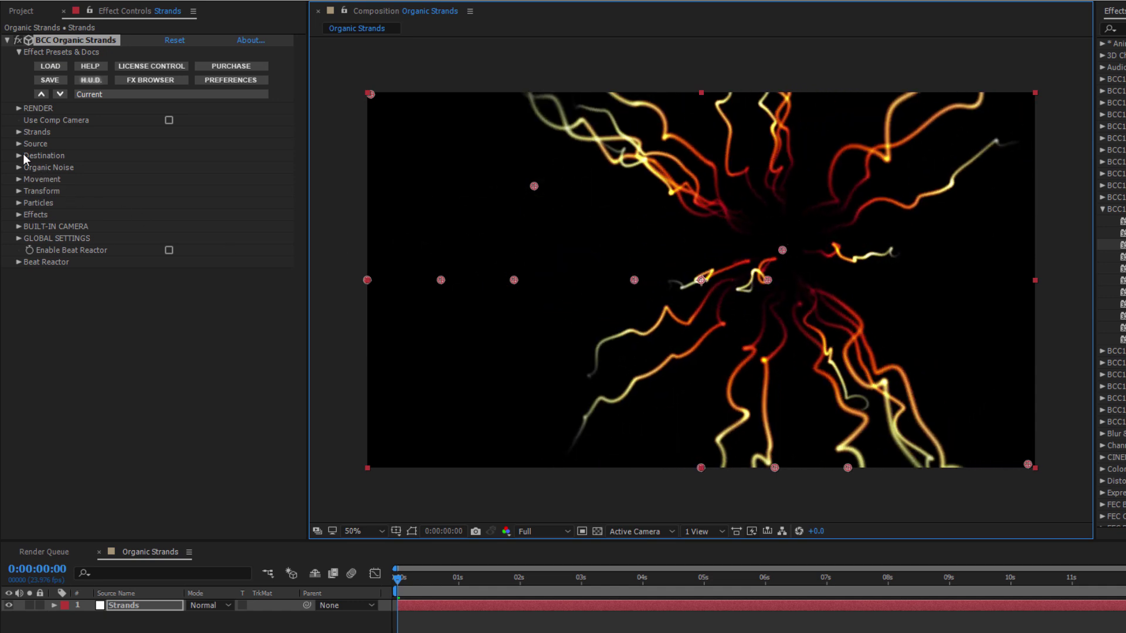
click(20, 155)
click(169, 167)
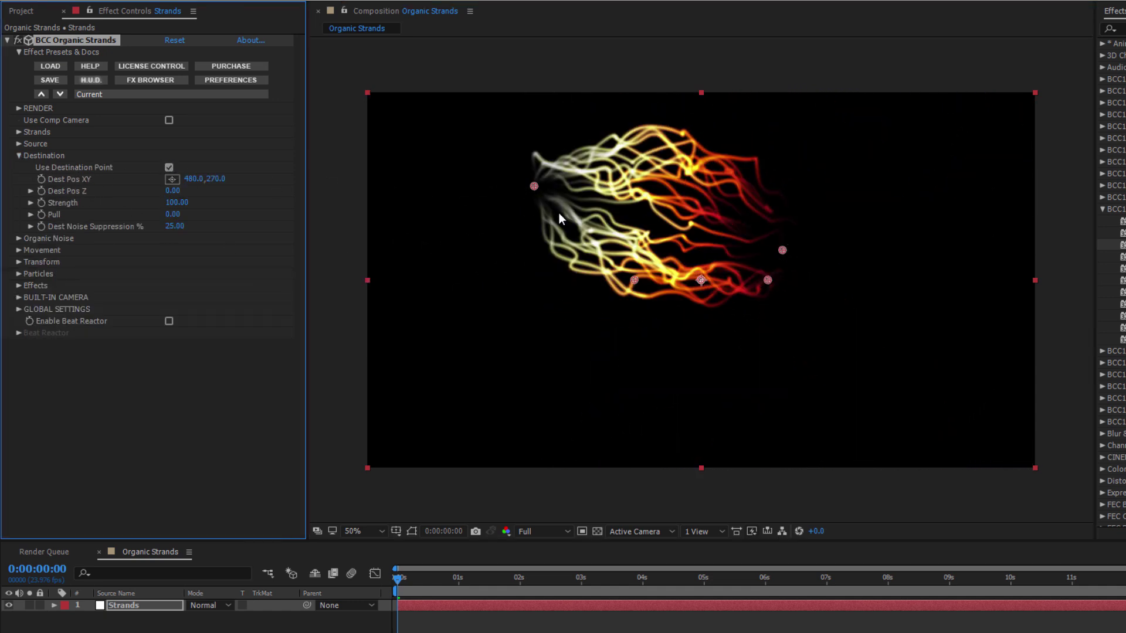
drag(768, 280, 816, 399)
click(19, 238)
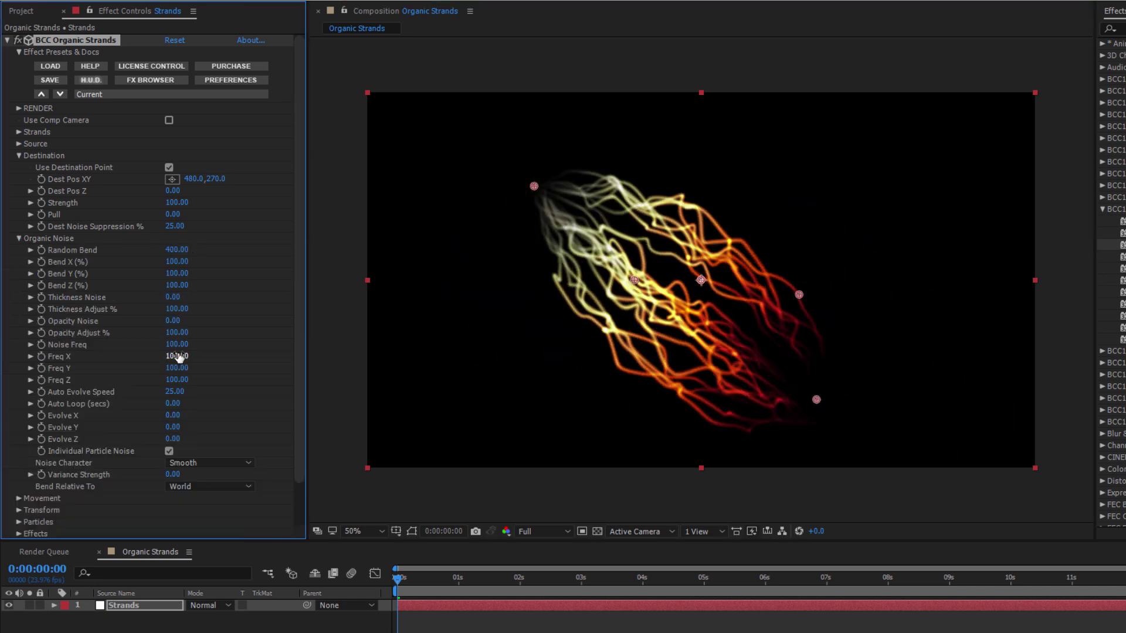
mouse_move(176, 345)
mouse_down()
mouse_move(186, 345)
mouse_move(177, 345)
mouse_up()
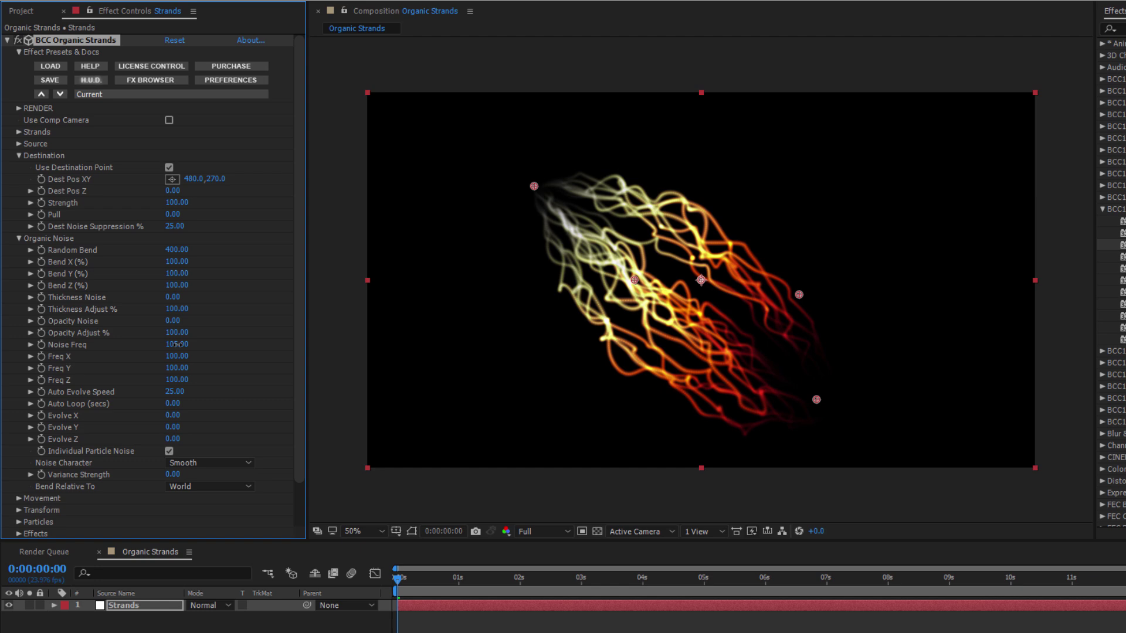
Step: Preview the hotSteamStrands and beaded curtain camera presets in the FX Browser
click(150, 80)
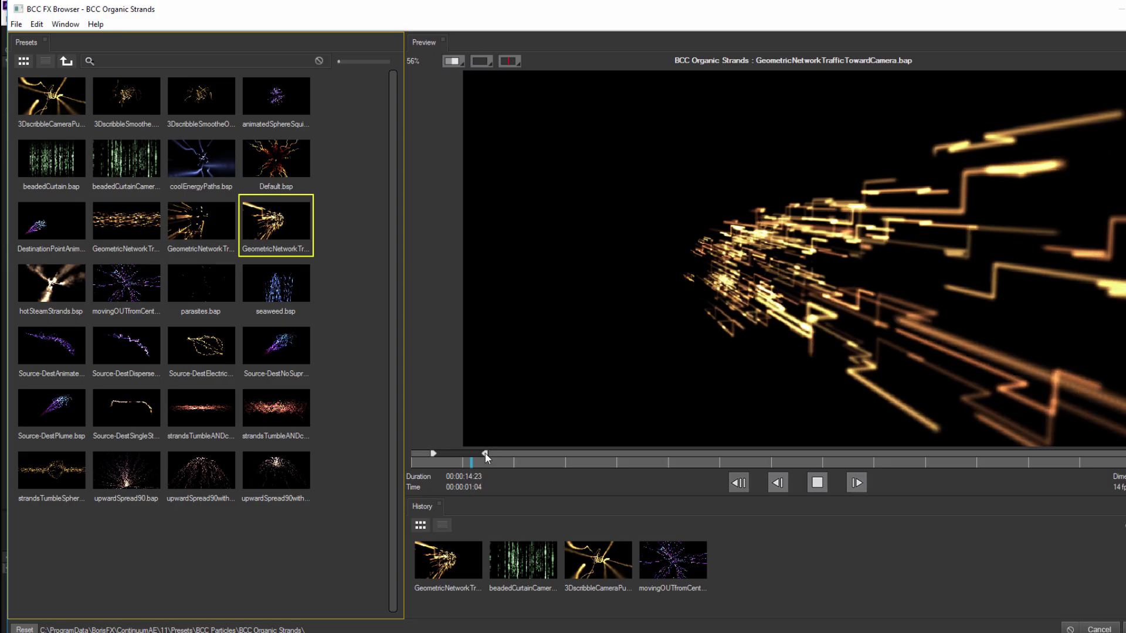
click(46, 293)
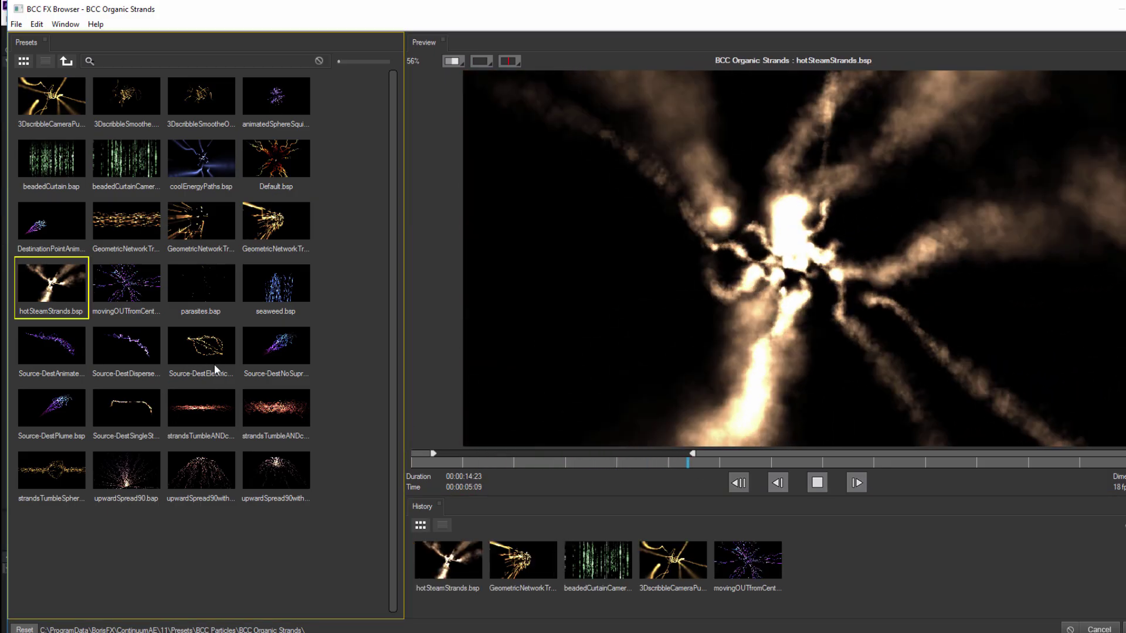
click(126, 158)
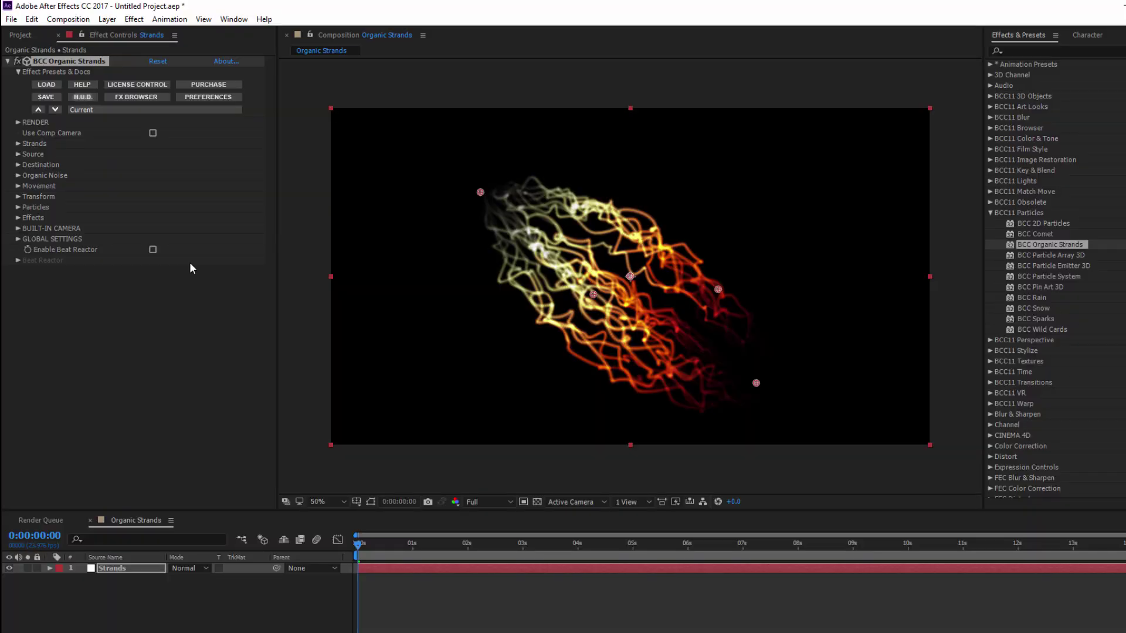
Step: Reset Organic Strands, set strand Count to 45 and increase Length Variance
click(158, 61)
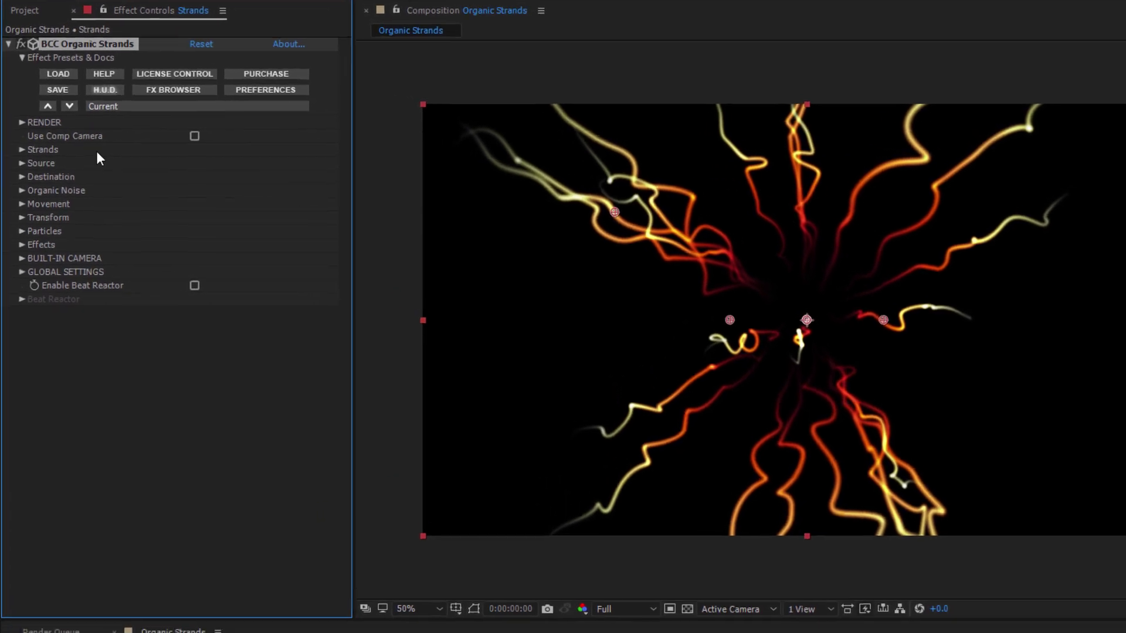
click(22, 149)
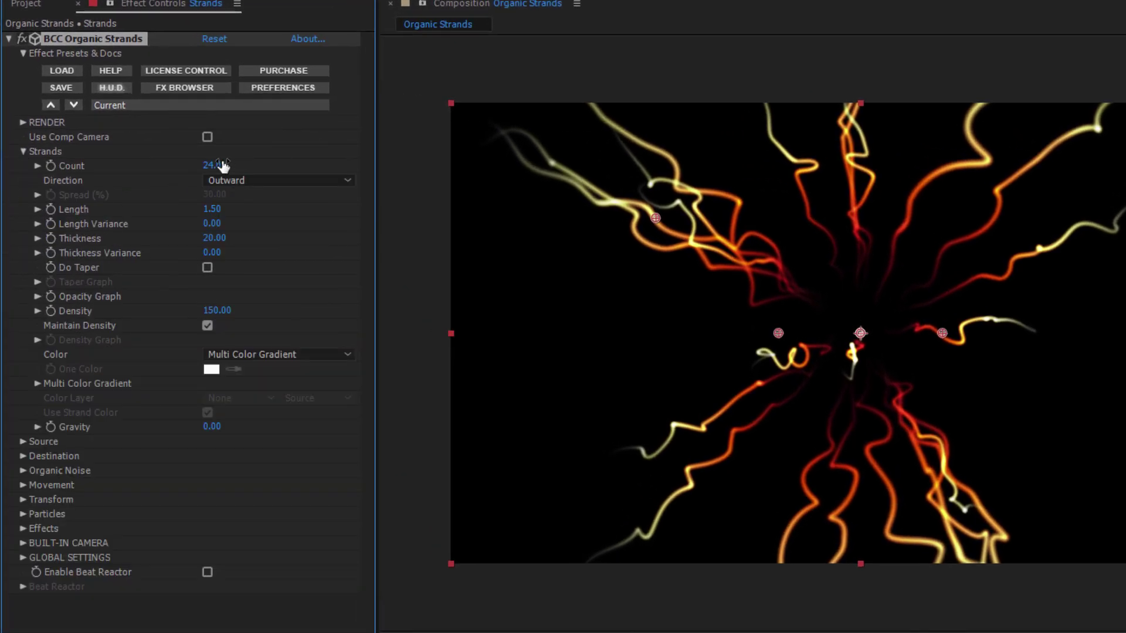
drag(228, 161, 252, 178)
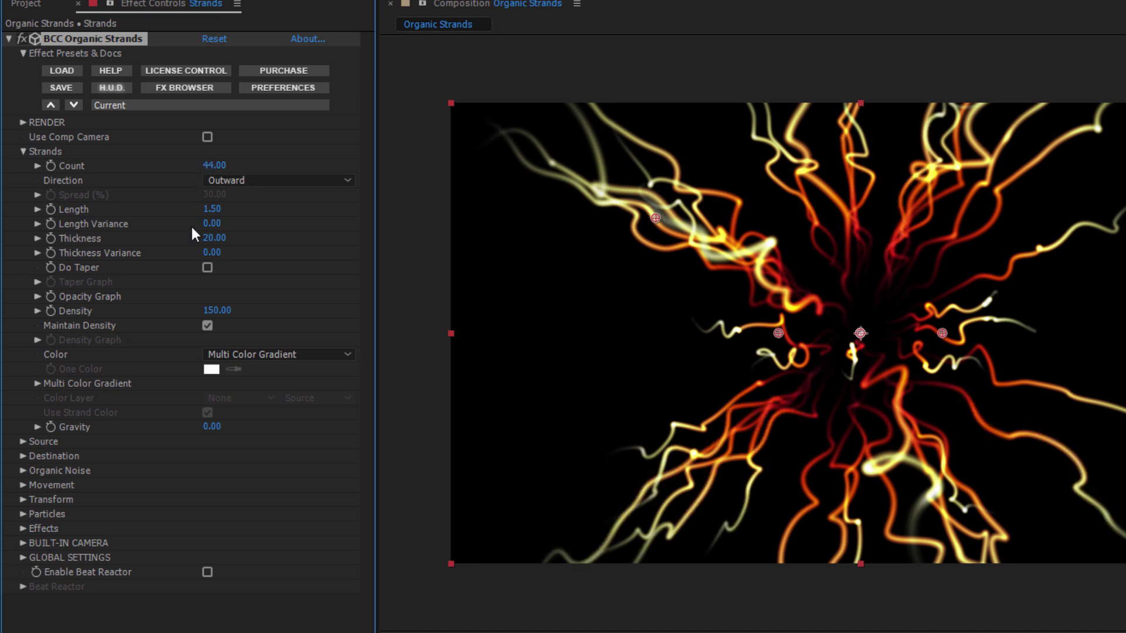
text(5)
key(Return)
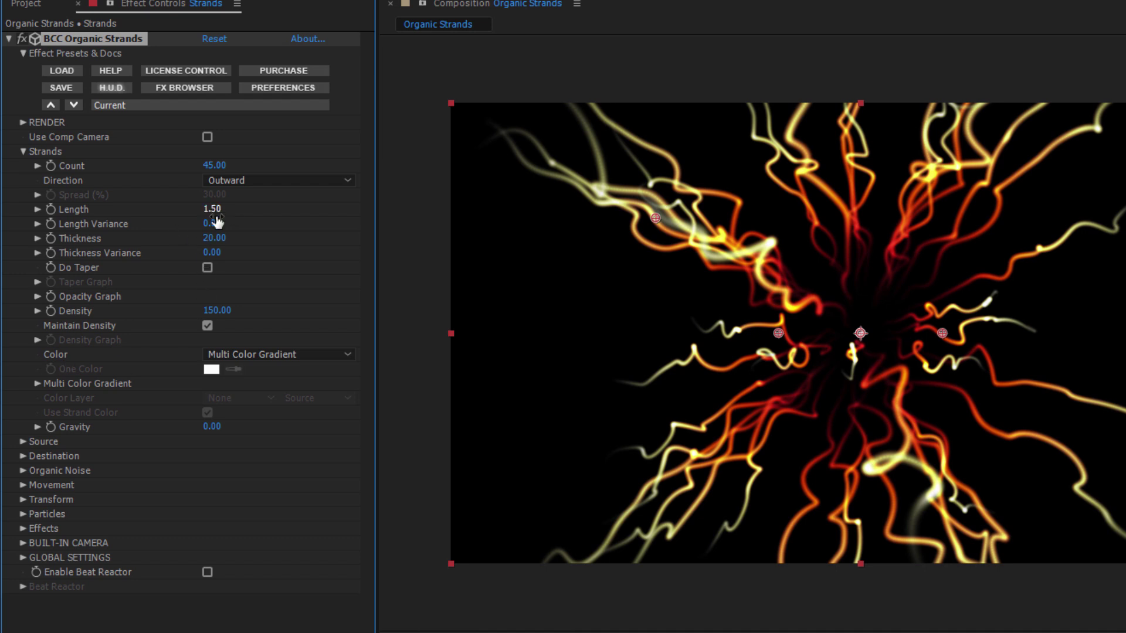
mouse_move(225, 223)
mouse_down()
mouse_move(297, 214)
mouse_move(218, 248)
mouse_move(233, 265)
mouse_move(248, 252)
mouse_move(272, 255)
mouse_move(213, 238)
mouse_up()
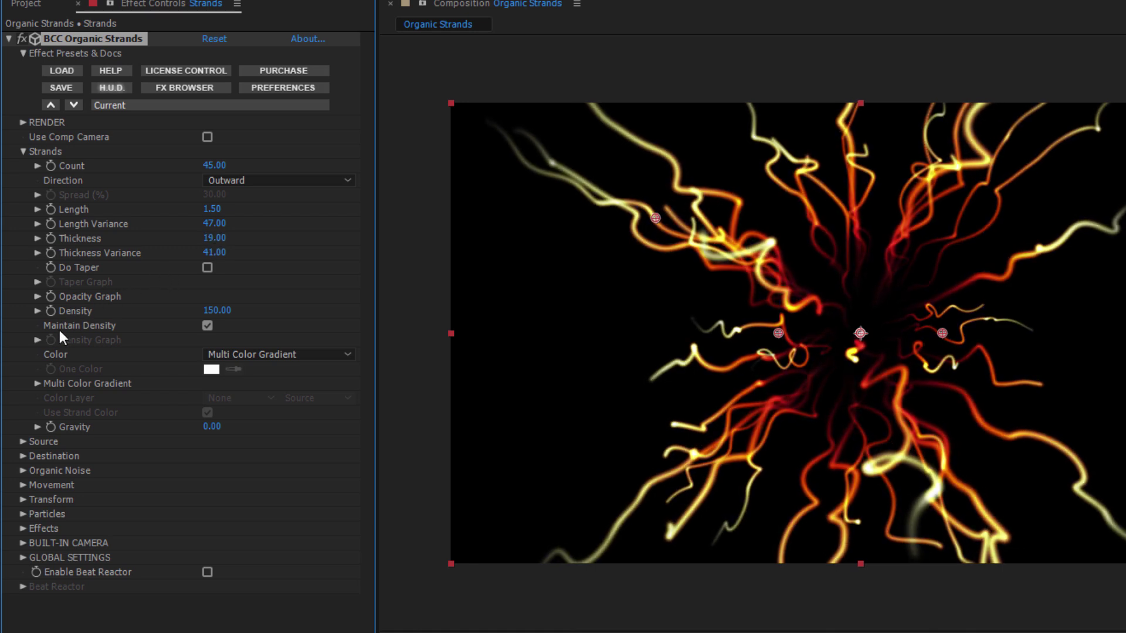
Step: Colour the strands with a Multi Color Gradient, trying cyans.bsp then settling on red-yellow.bsp
click(317, 355)
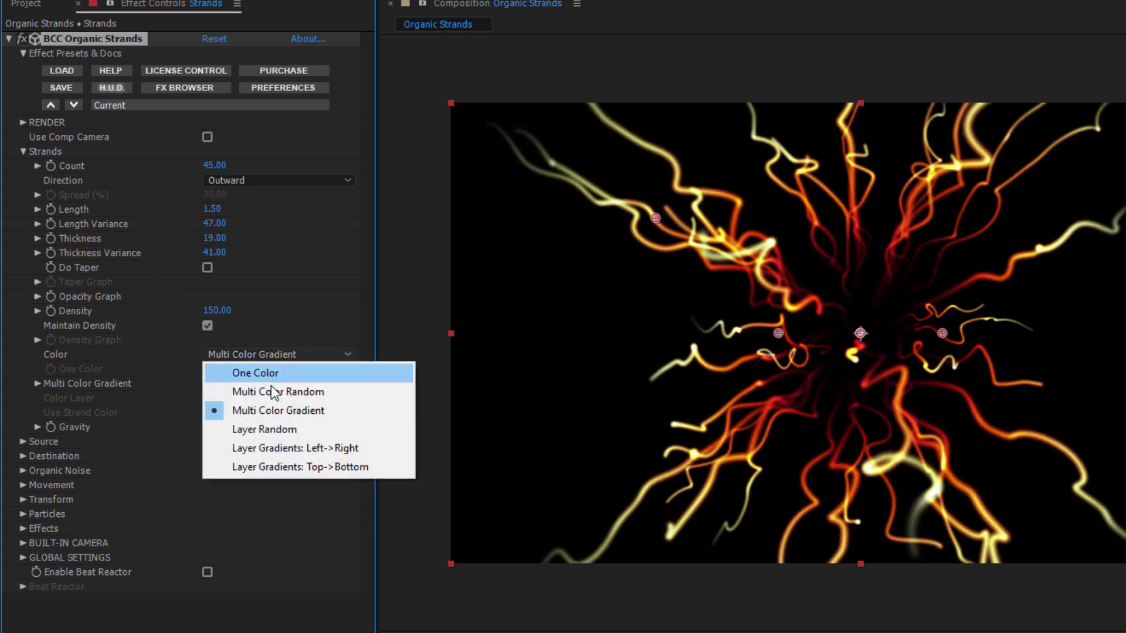
click(38, 384)
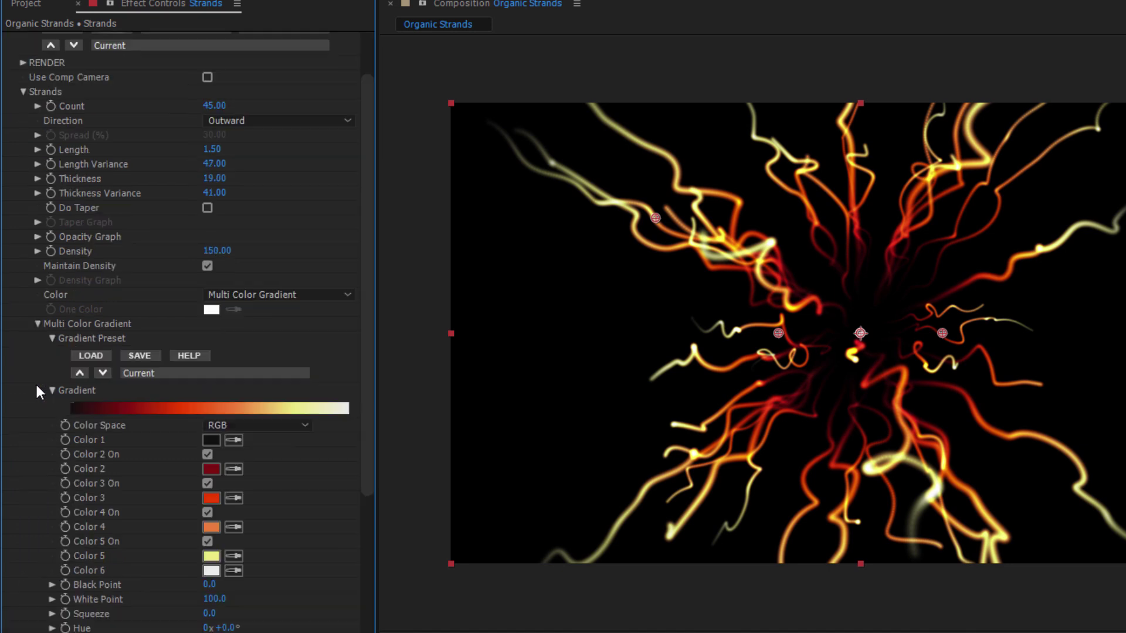
click(241, 372)
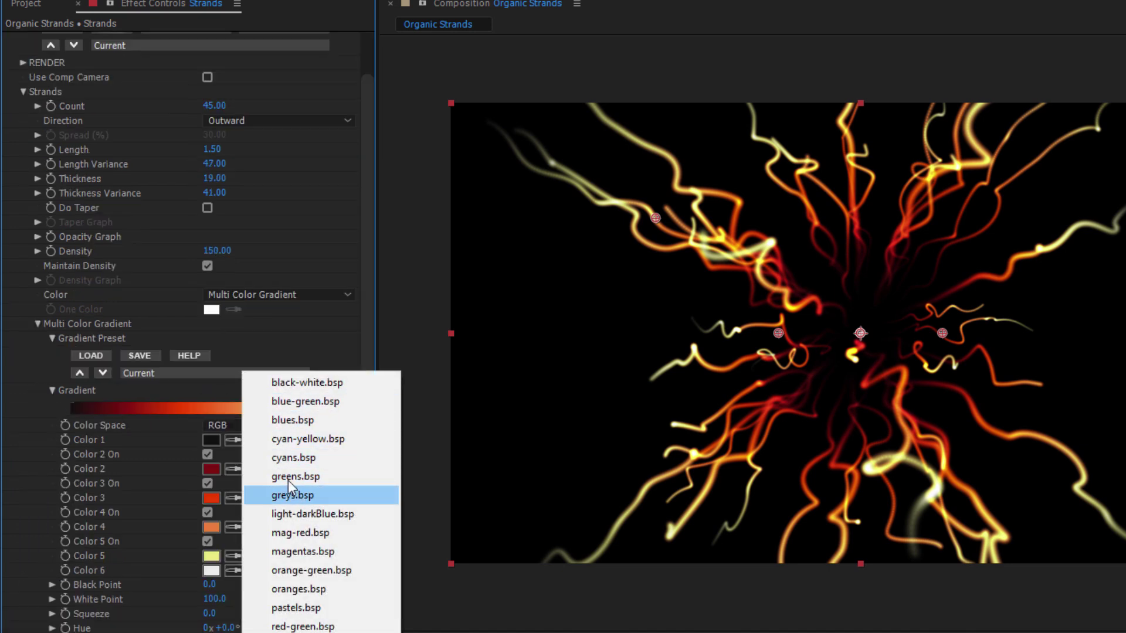
click(292, 460)
click(223, 374)
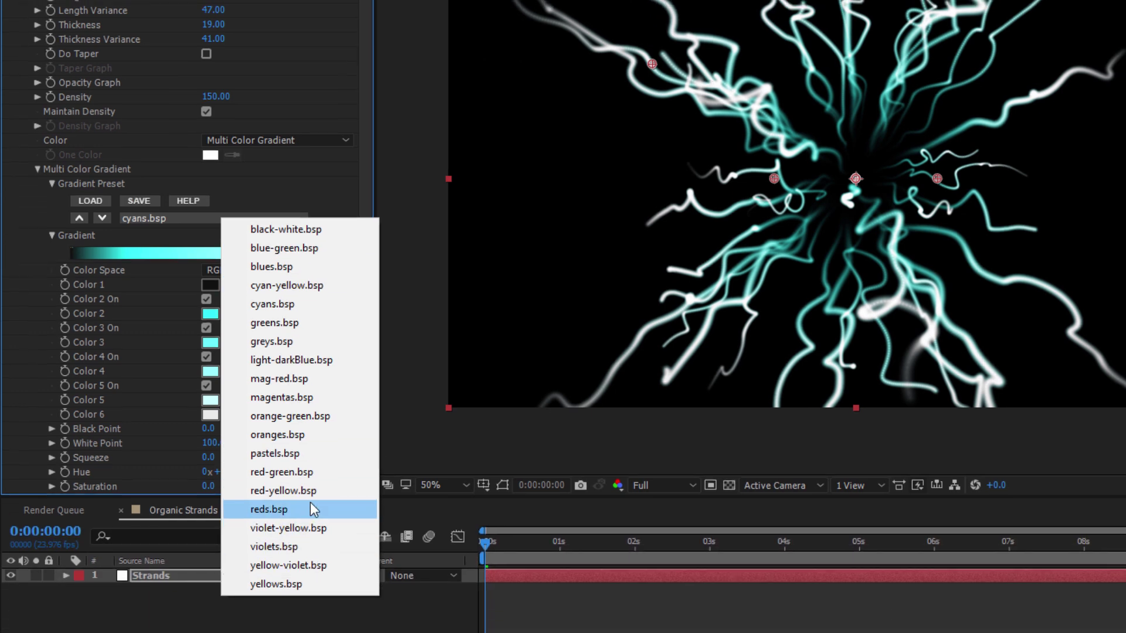
click(293, 491)
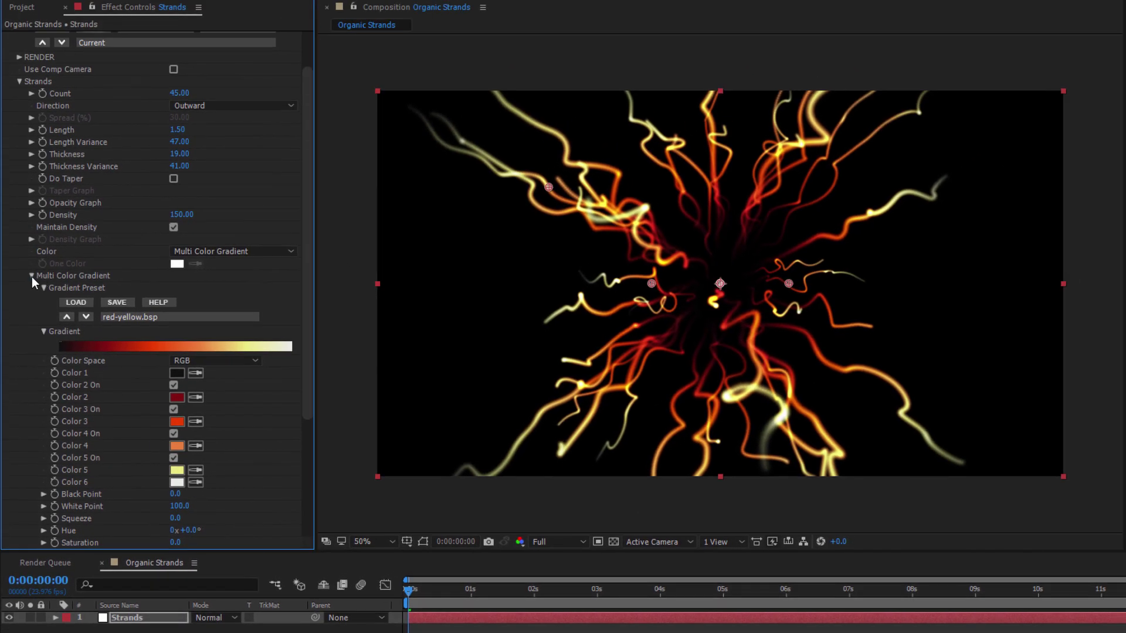
Step: Move the strands' Source origin to the right of the frame centre
click(32, 275)
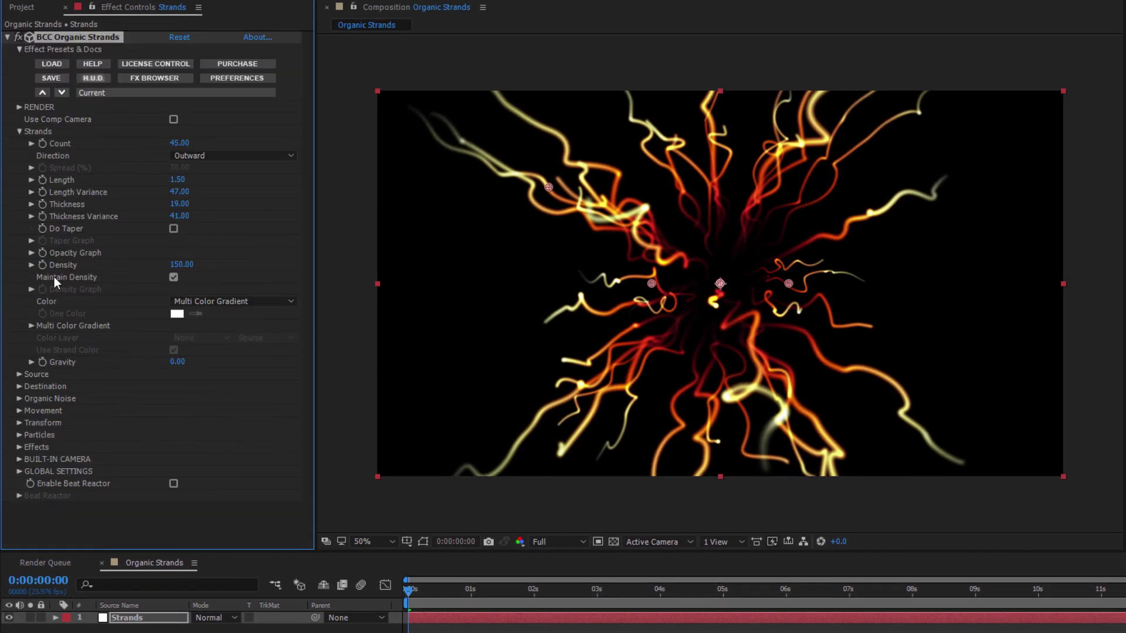
click(19, 375)
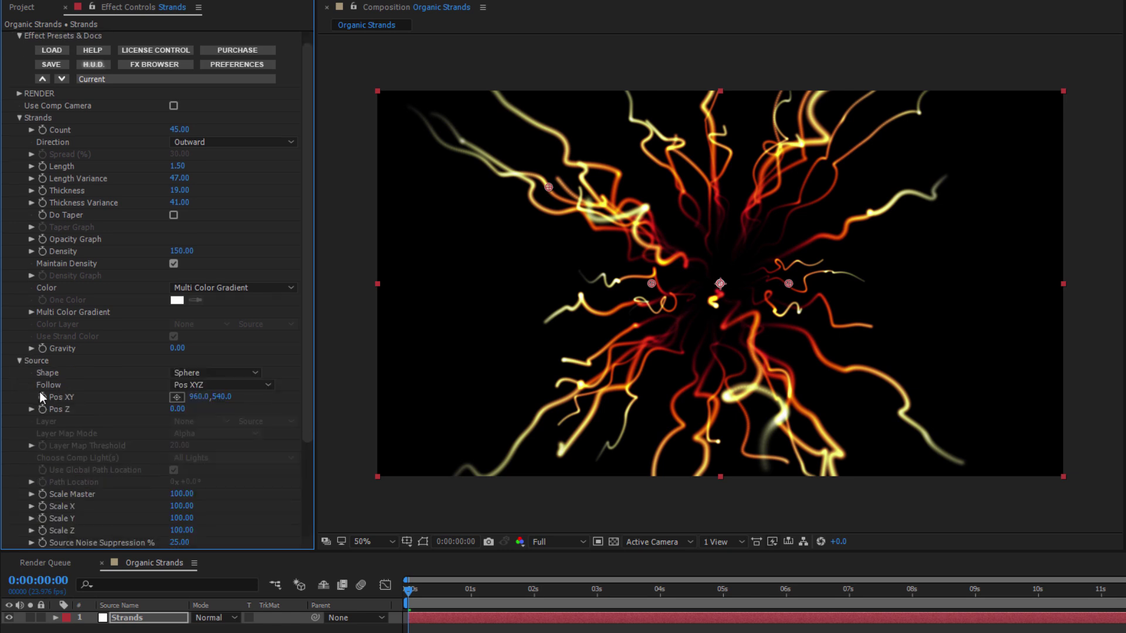
drag(721, 284, 811, 297)
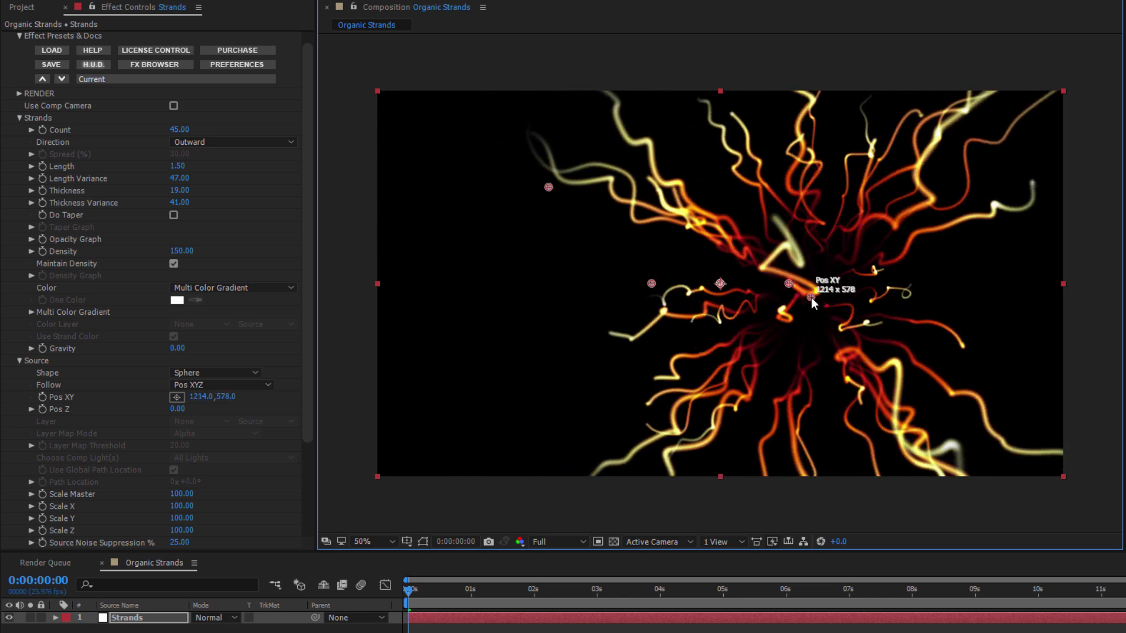
click(19, 360)
Step: Revert trial Noise Freq and Bend X changes to 100 and edit Auto Evolve Speed
click(20, 399)
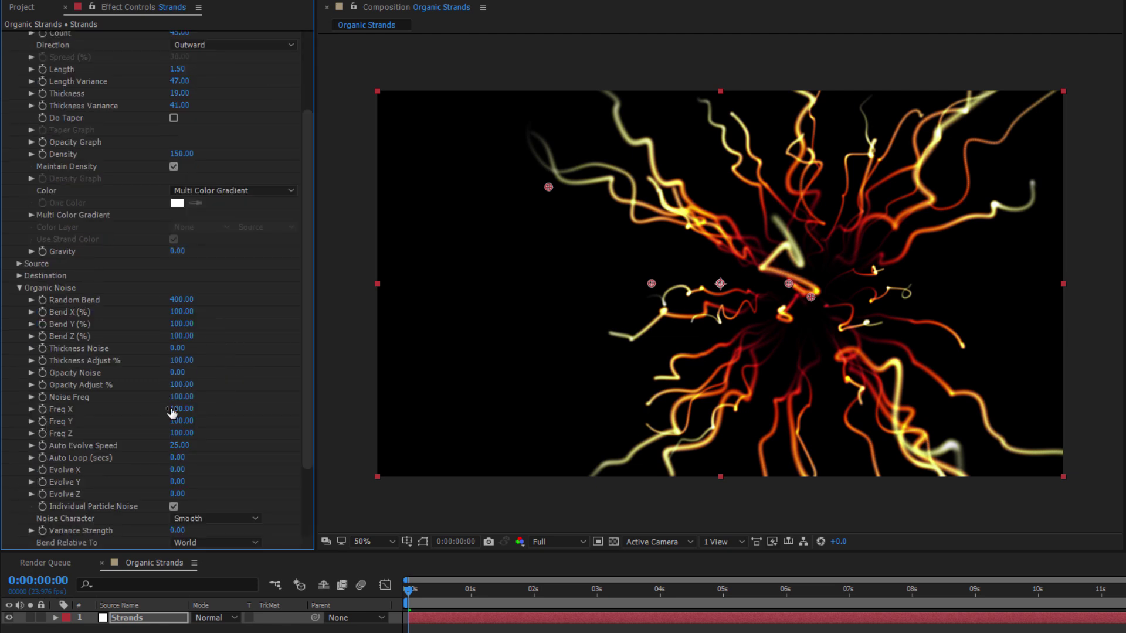
drag(182, 399, 180, 427)
key(ctrl+z)
drag(188, 317, 60, 343)
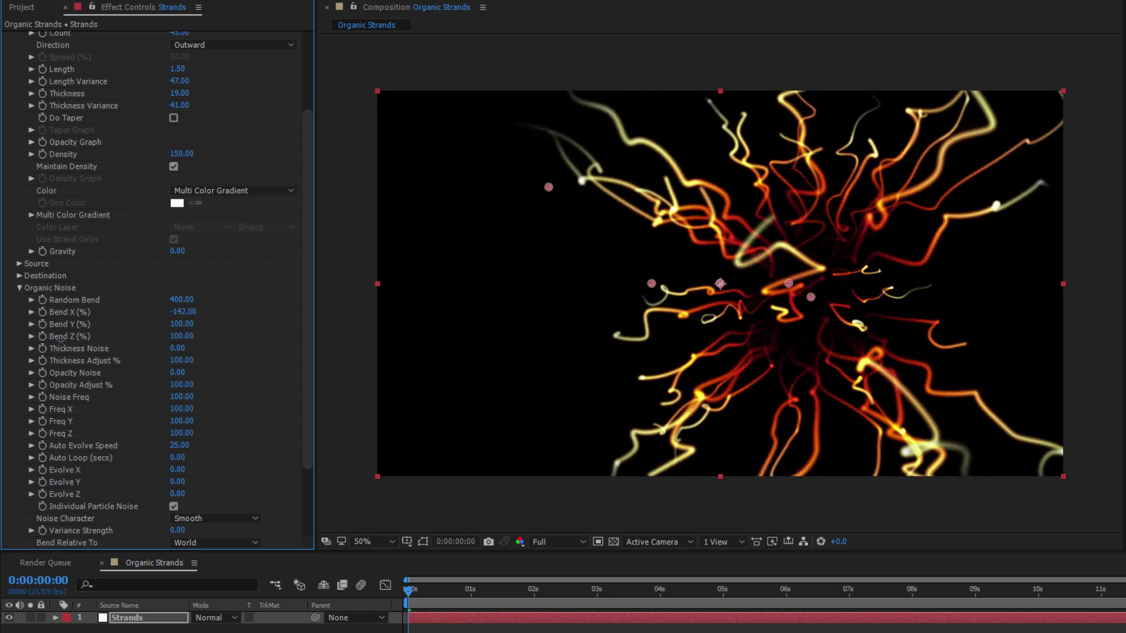
key(ctrl+z)
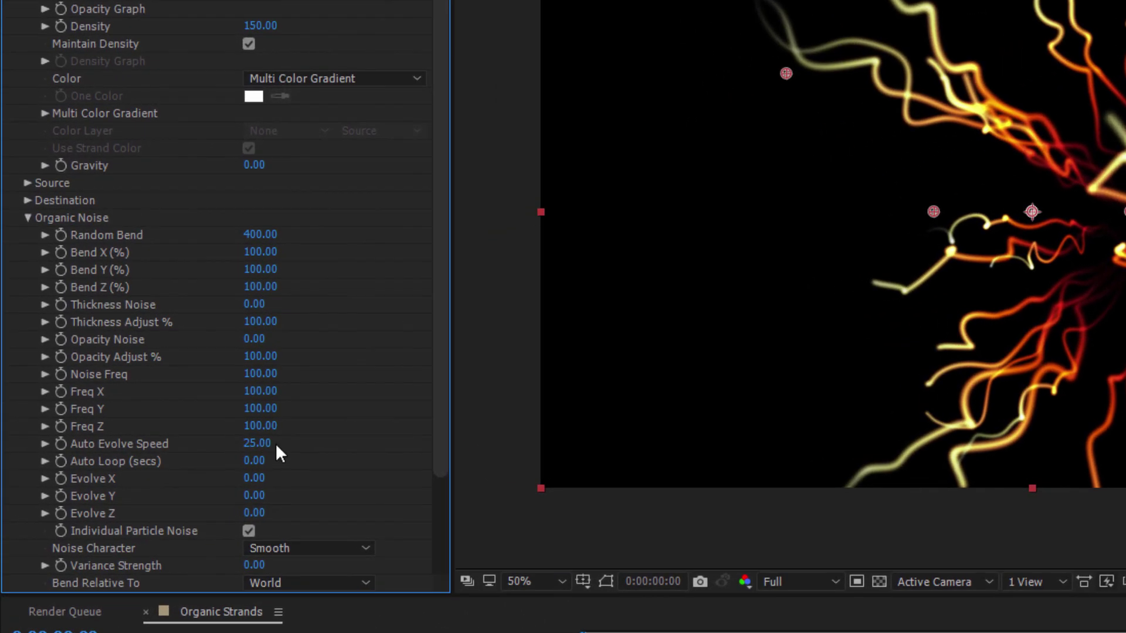
click(262, 444)
Step: Use an Image Collection with Ghost Arms.tif as the particle image, previewing around three seconds
click(26, 218)
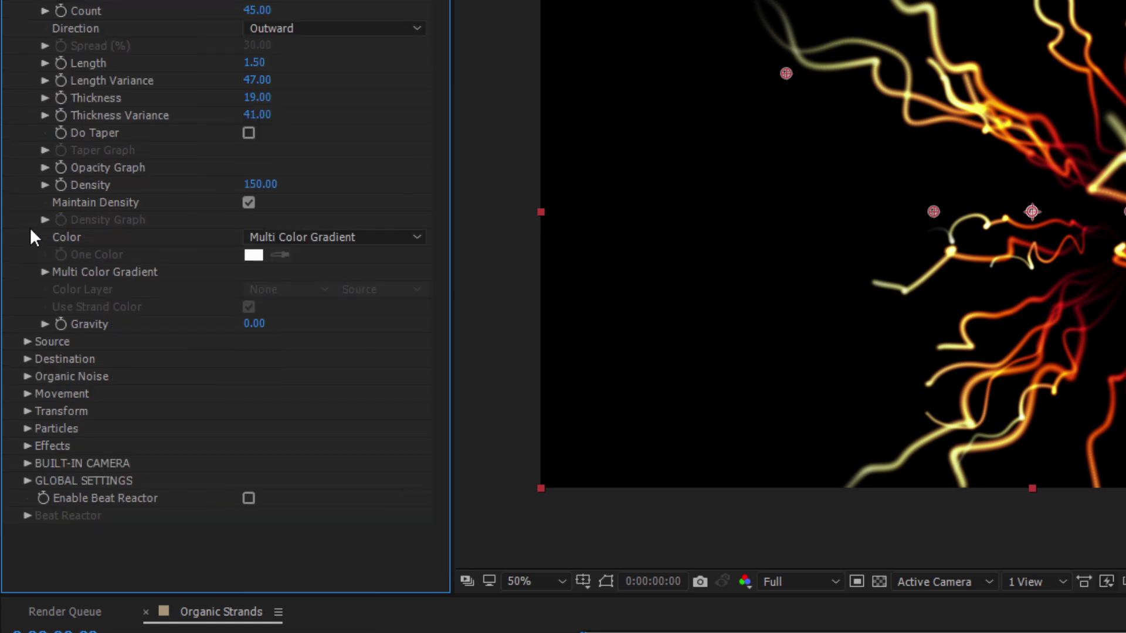
click(27, 429)
scroll(54, 431, down, 3)
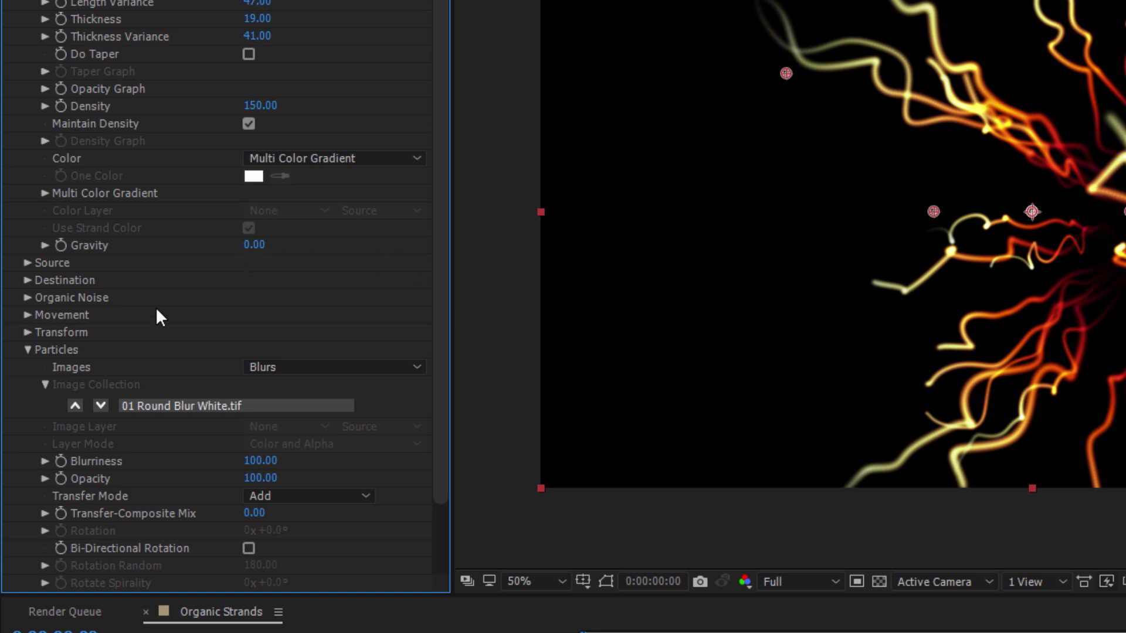
drag(439, 481, 437, 575)
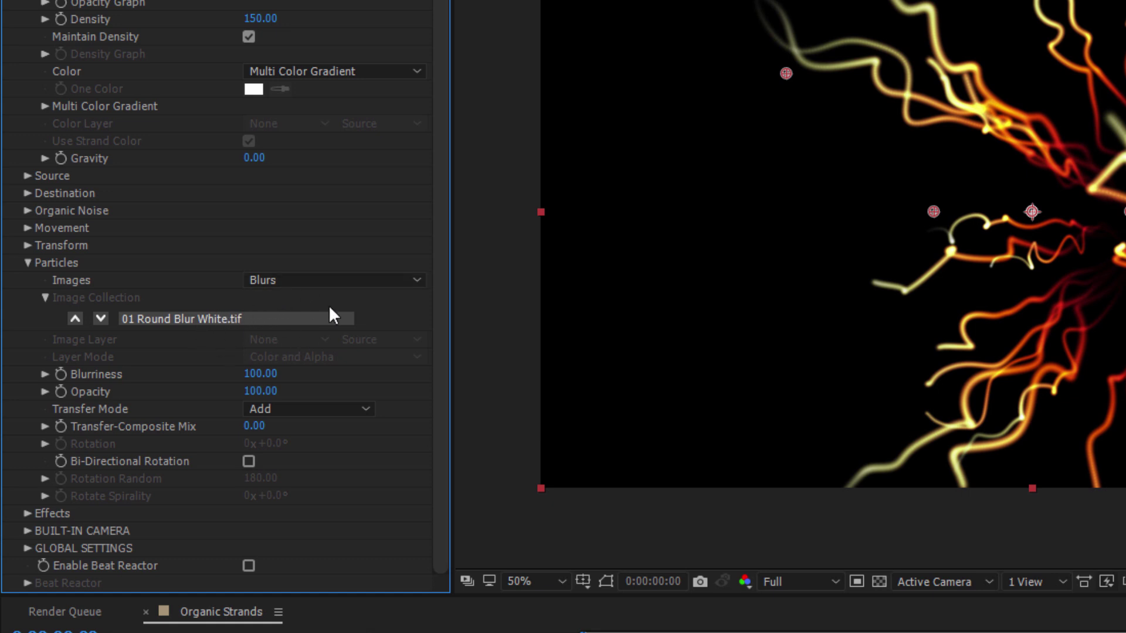
click(344, 281)
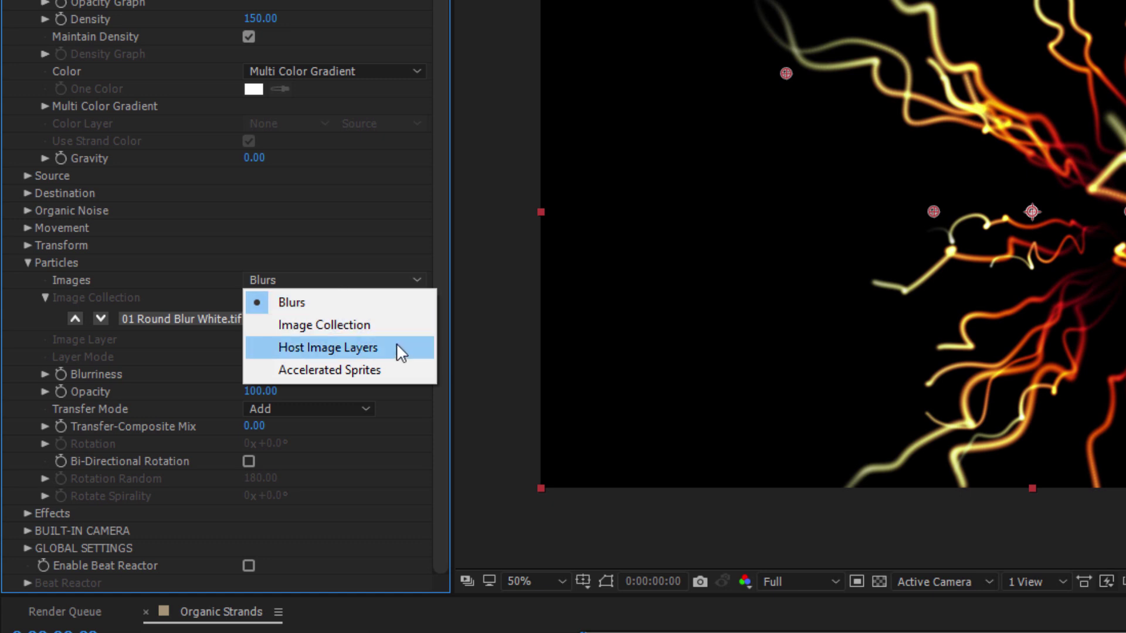
click(386, 326)
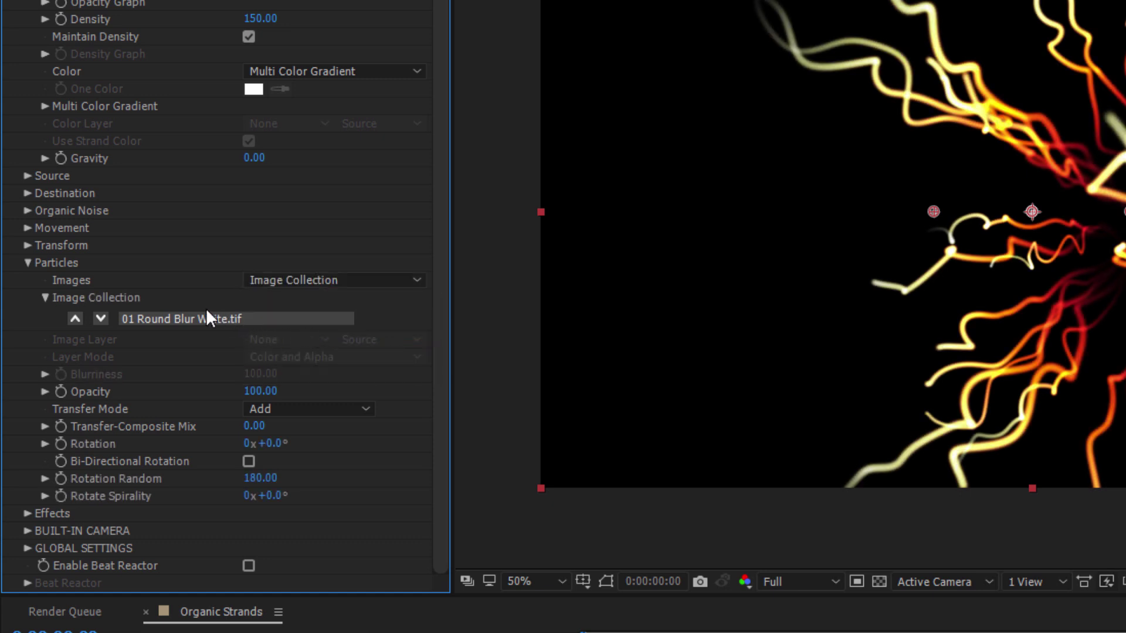
click(320, 321)
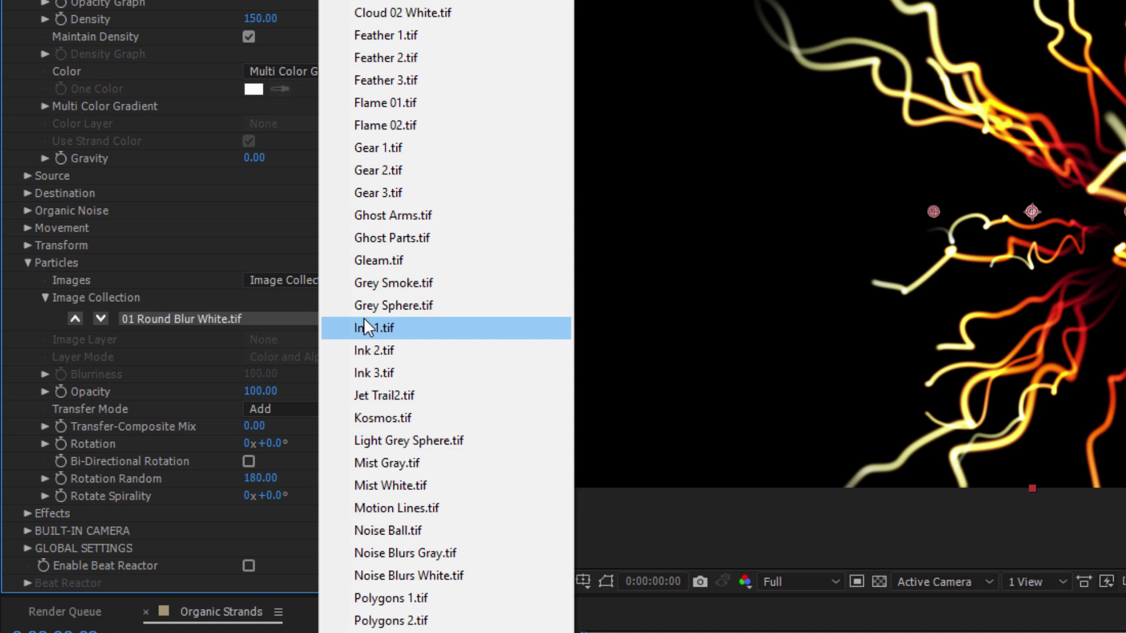
click(431, 171)
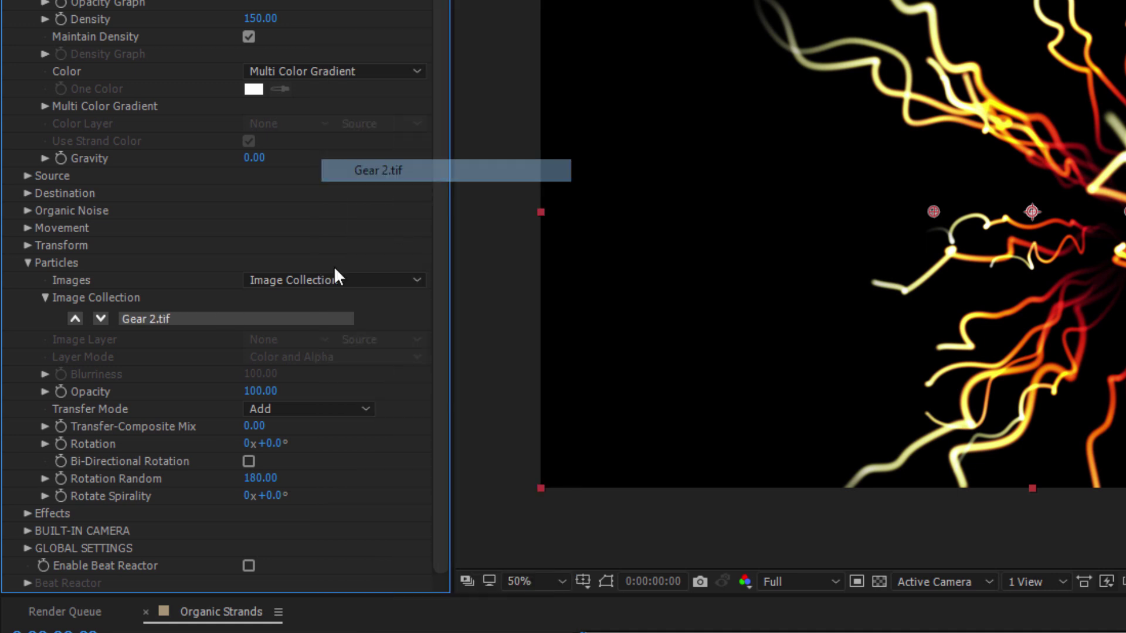
click(270, 320)
click(382, 218)
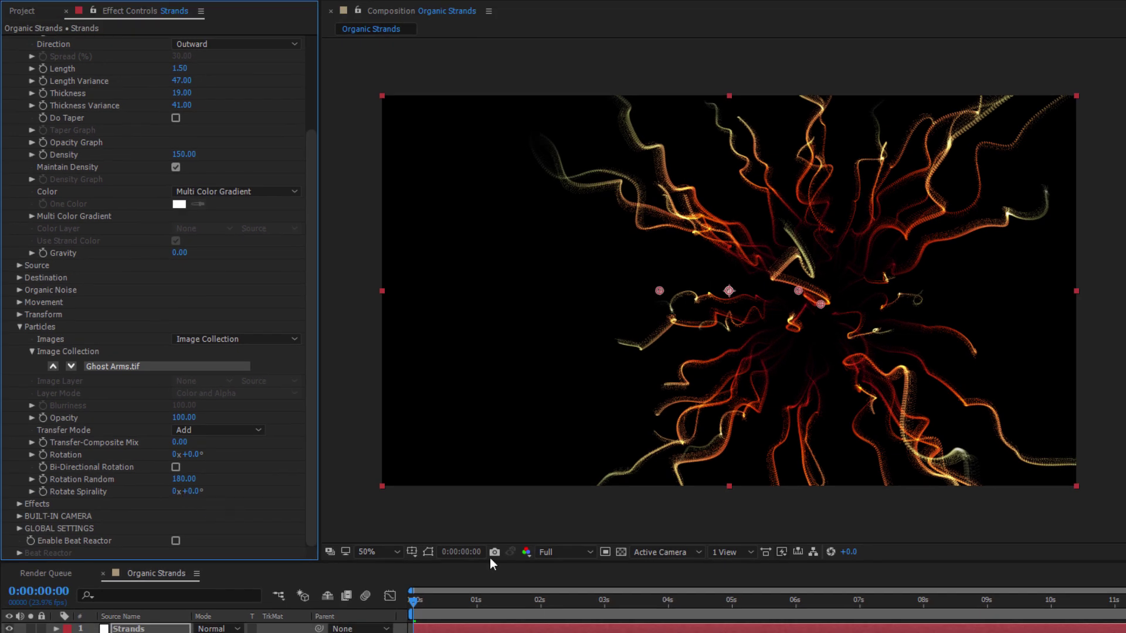
mouse_move(462, 604)
mouse_down()
mouse_move(435, 603)
mouse_move(709, 569)
mouse_move(687, 586)
mouse_move(464, 604)
mouse_up()
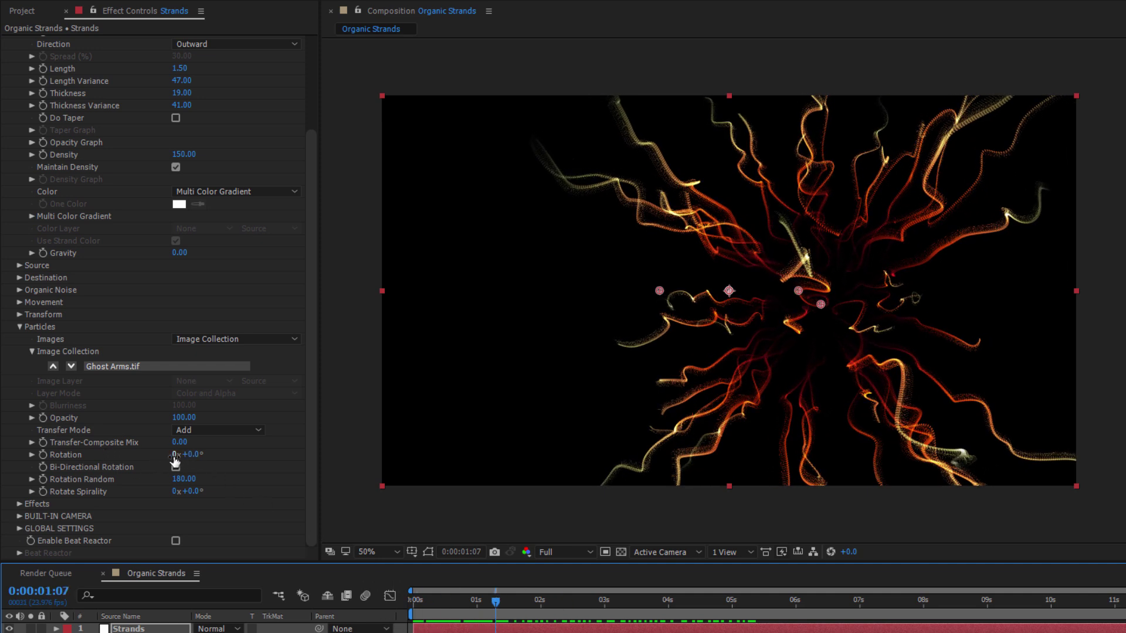
Step: Set particle Rotation to 67° and Rotate Spirality to 86°
drag(193, 462, 256, 488)
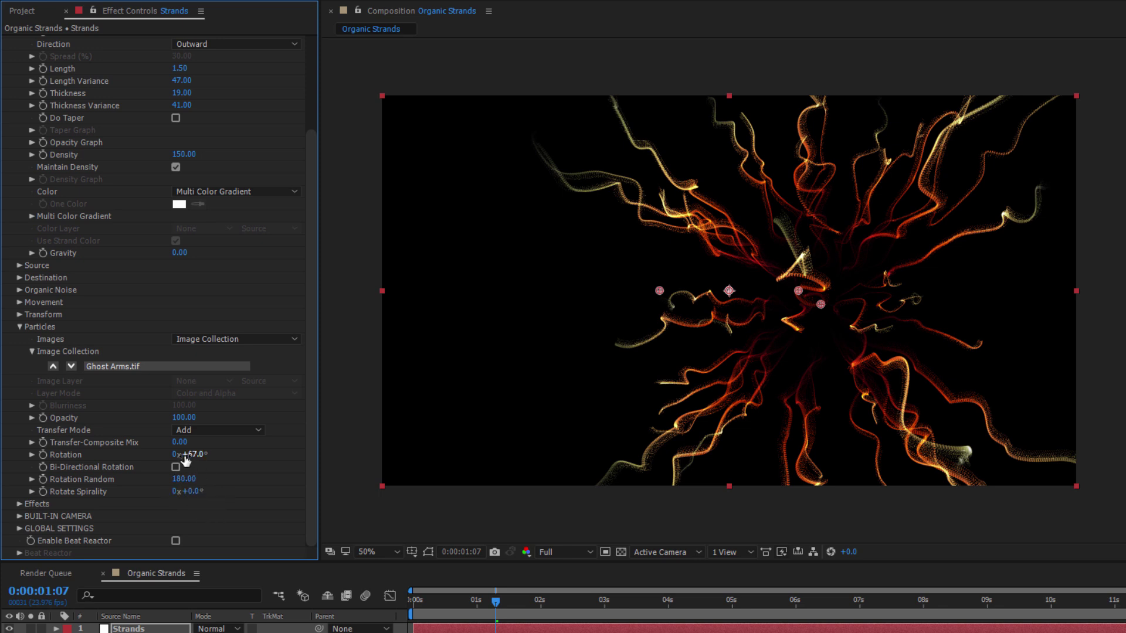
drag(199, 490, 306, 521)
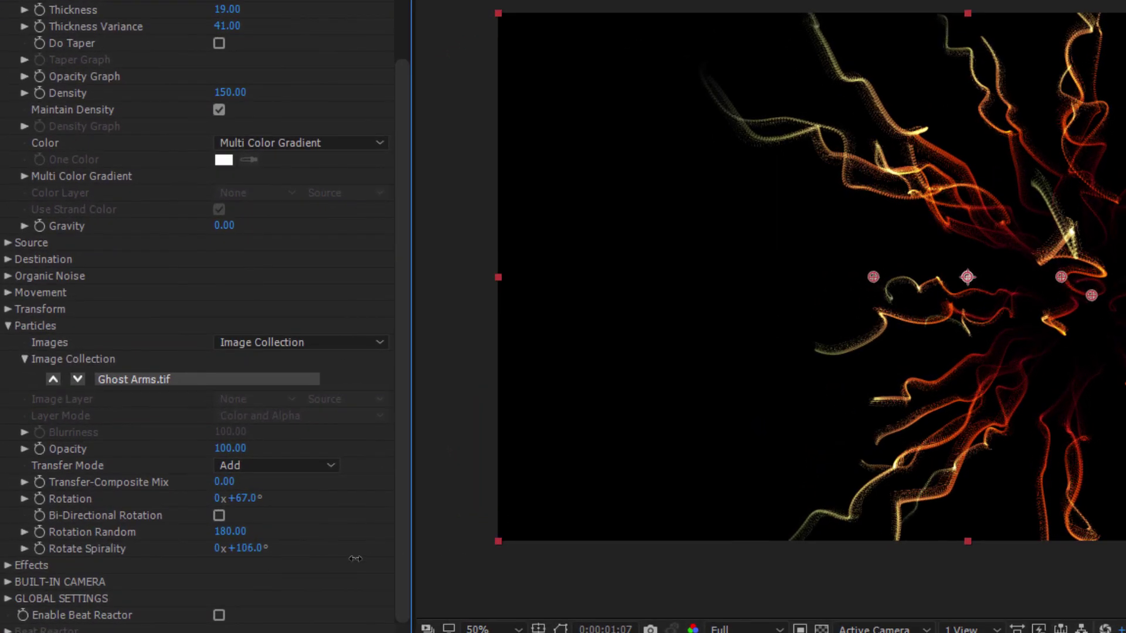
drag(355, 559, 342, 558)
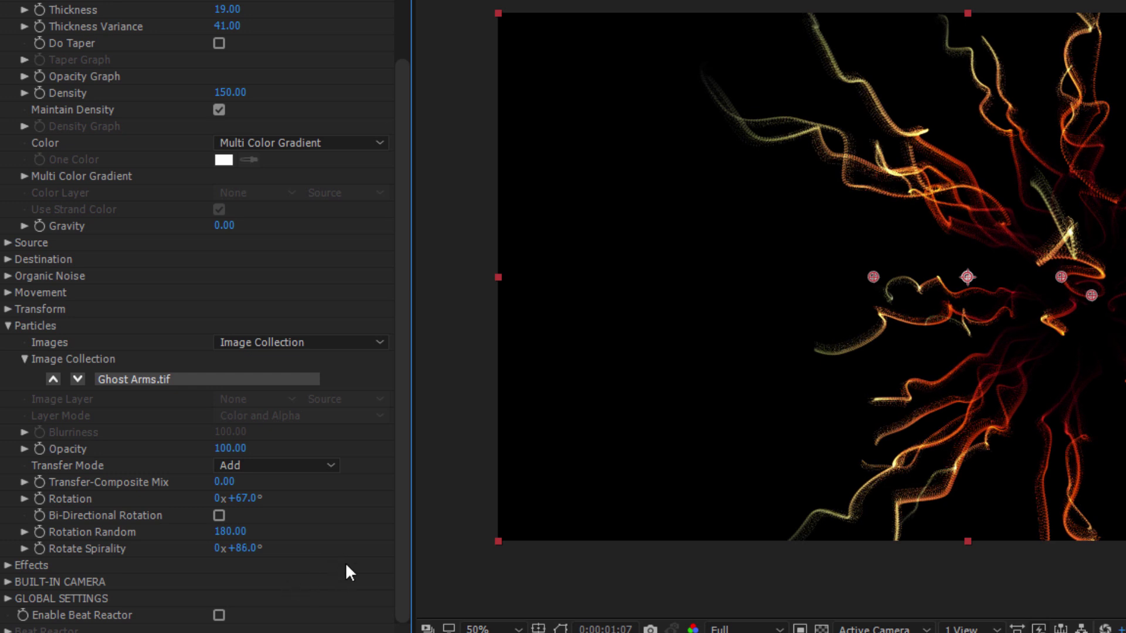
Step: Keep the built-in camera on the Position model and bring Cam Pos Z to about -172
click(8, 326)
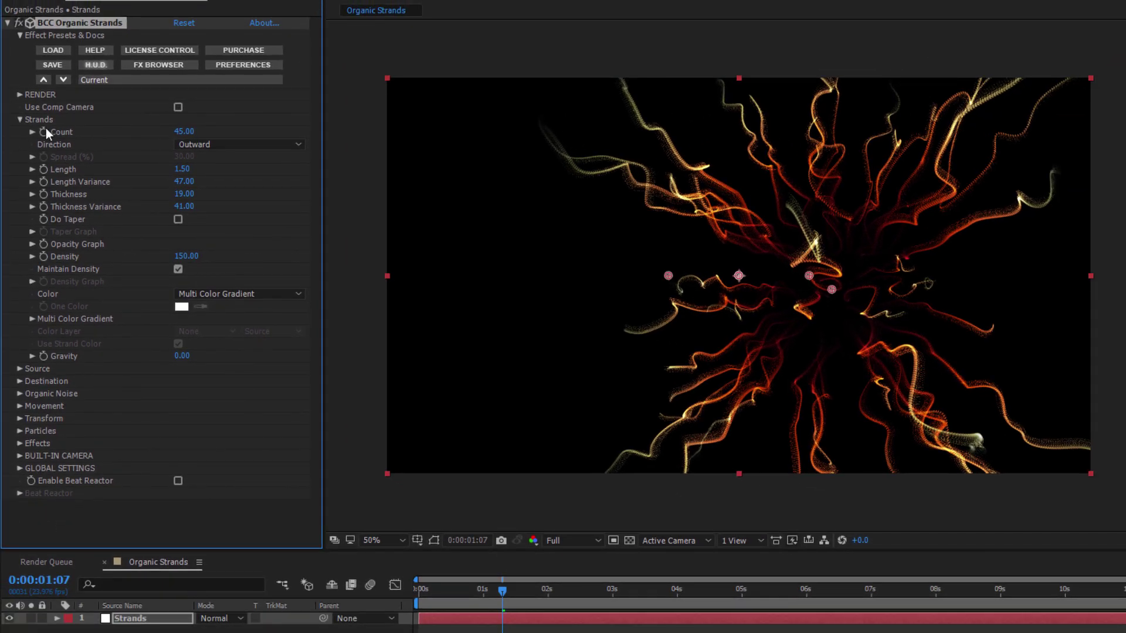
click(20, 120)
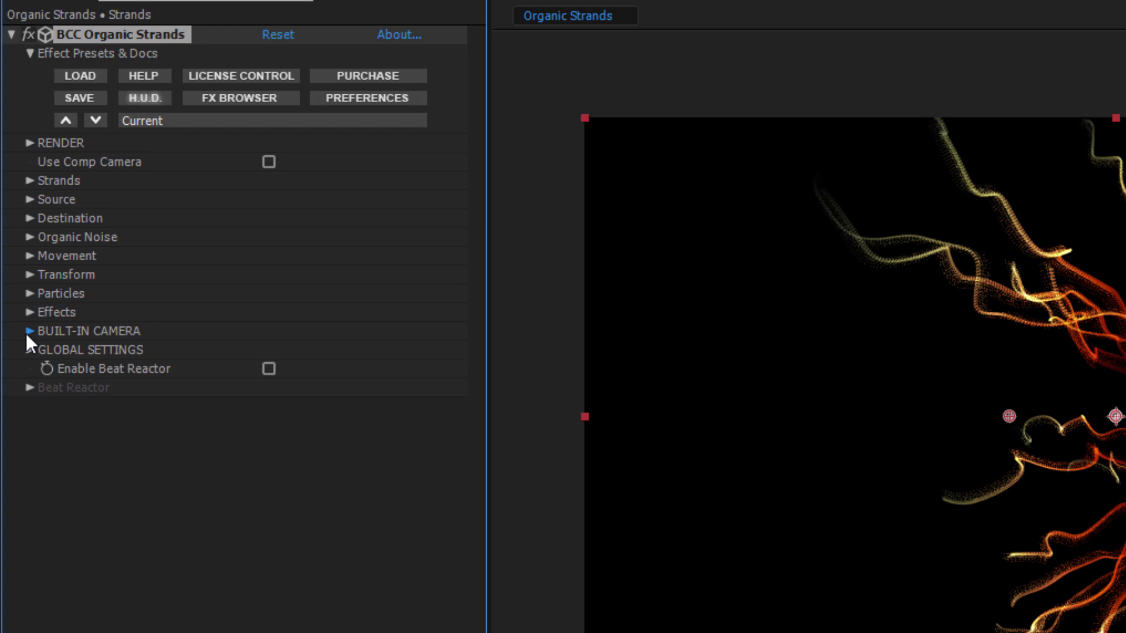
click(20, 220)
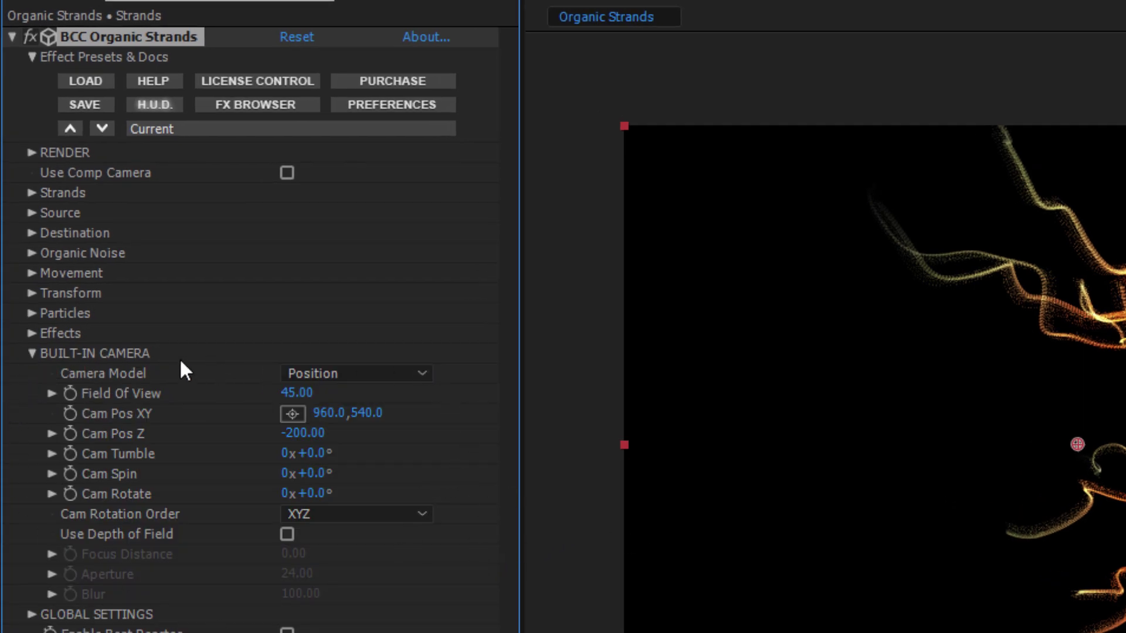
click(421, 374)
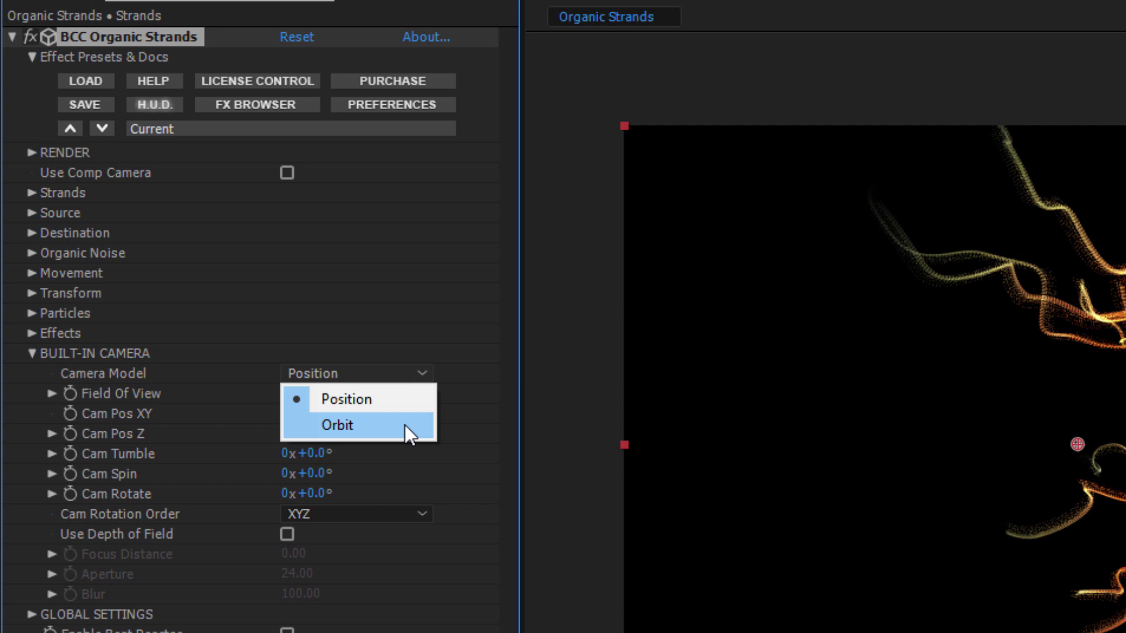
click(405, 426)
click(407, 368)
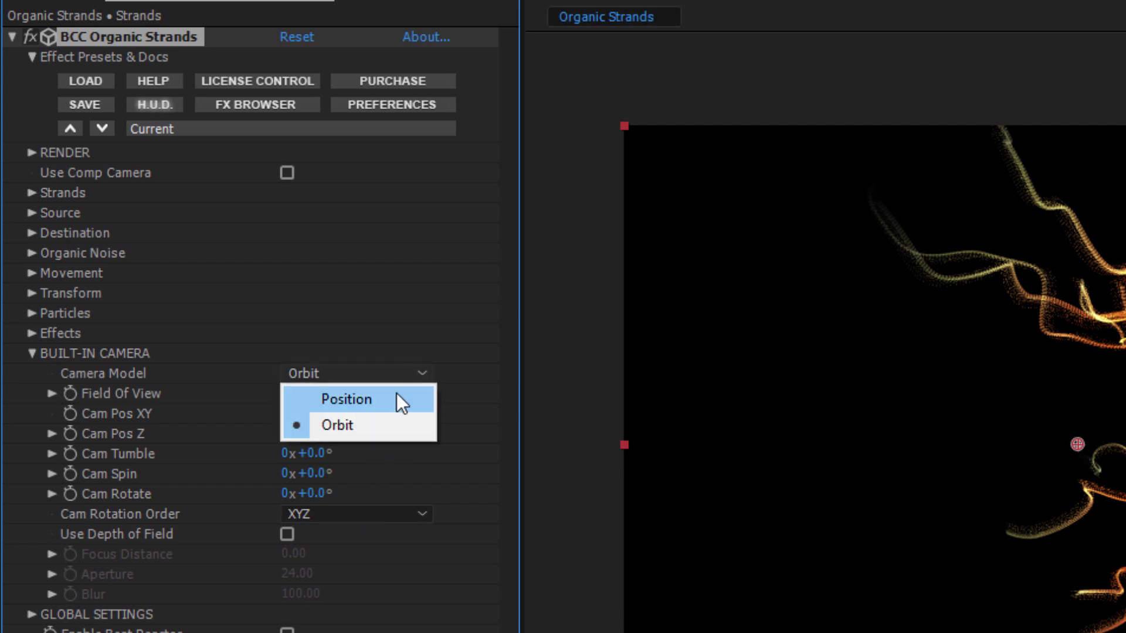
click(396, 393)
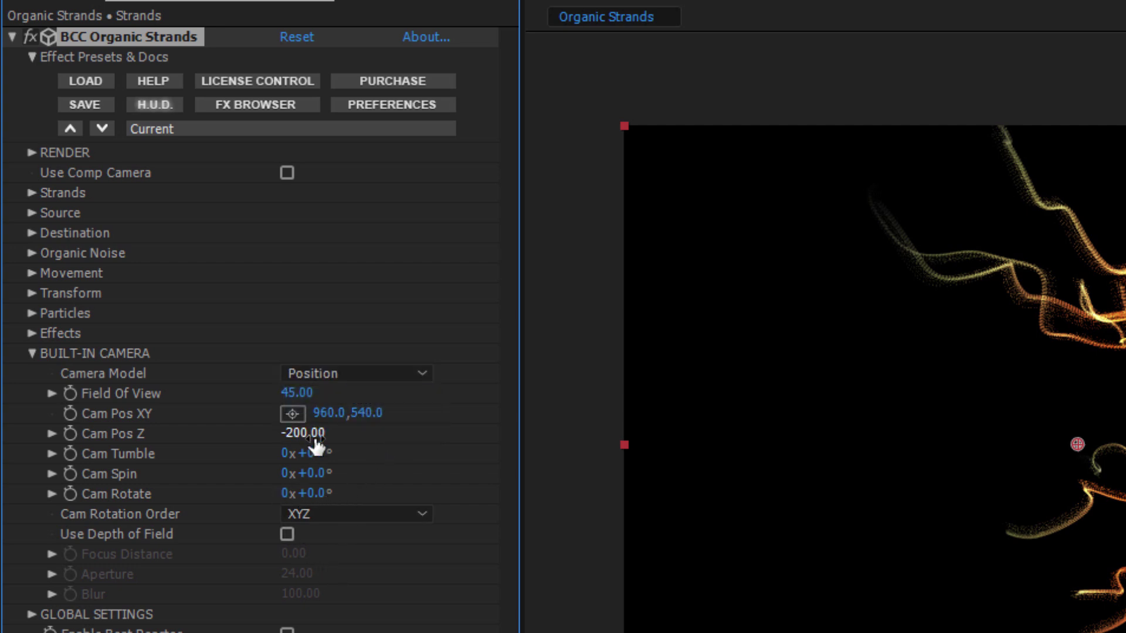
drag(315, 434, 353, 437)
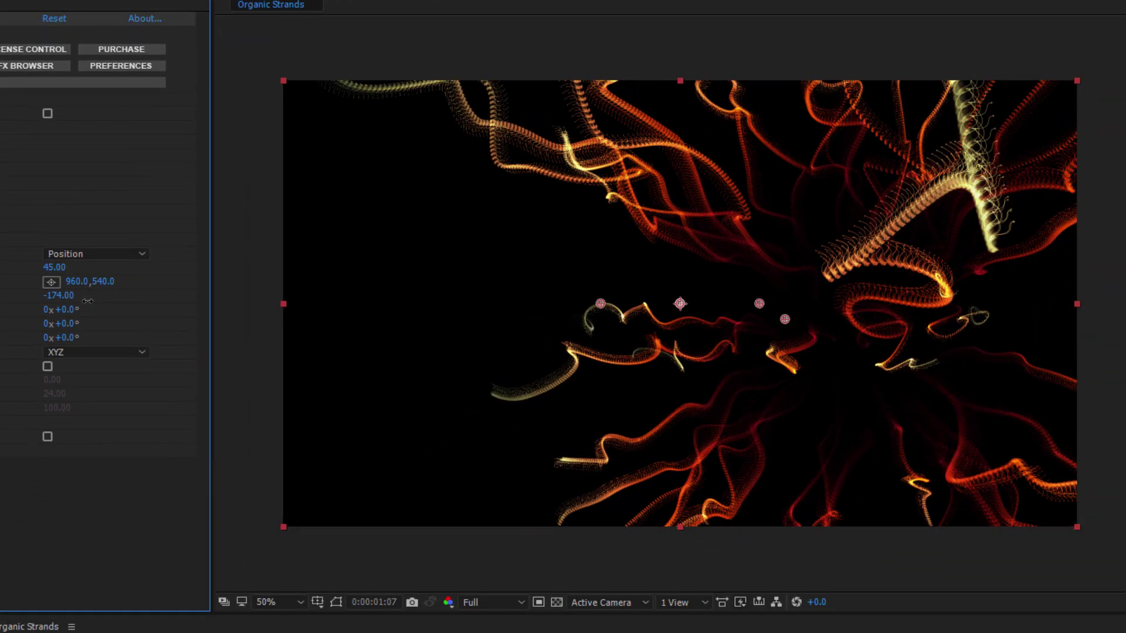
drag(94, 297, 89, 301)
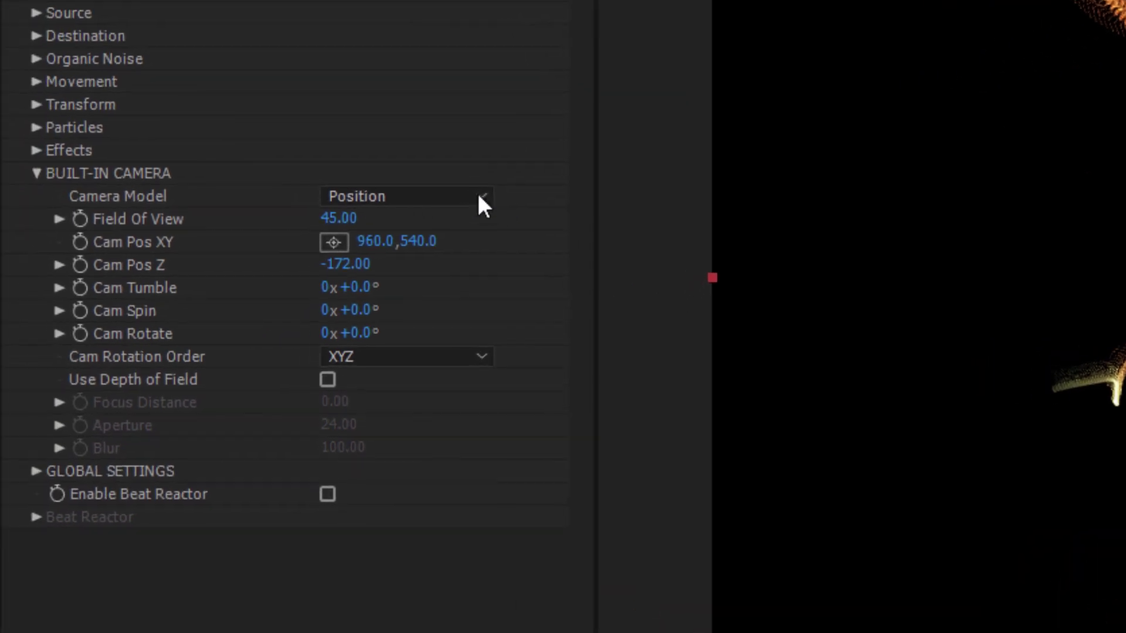
Step: Switch the built-in camera to Orbit and set Cam Spin to -19°
click(174, 249)
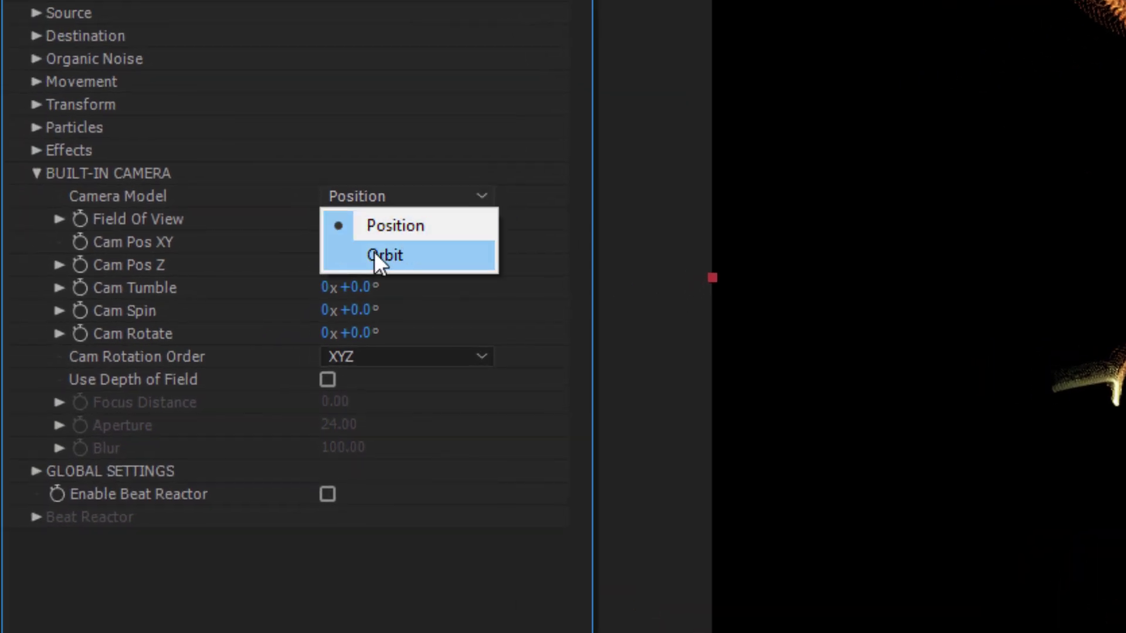
click(119, 287)
drag(358, 317, 393, 304)
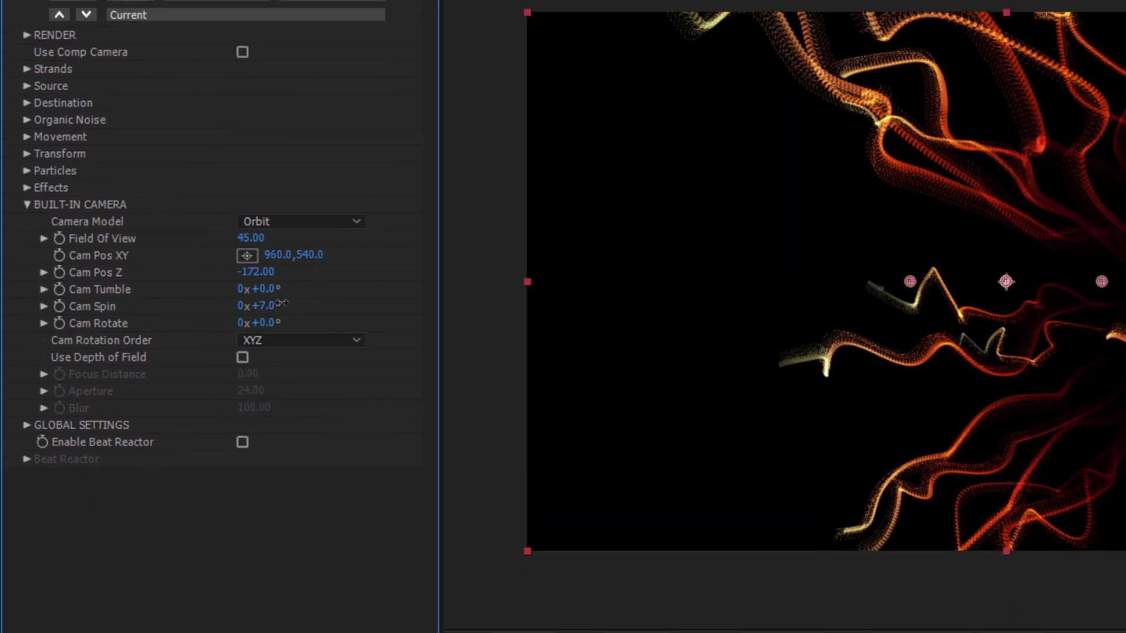
drag(214, 300, 139, 372)
key(ctrl+z)
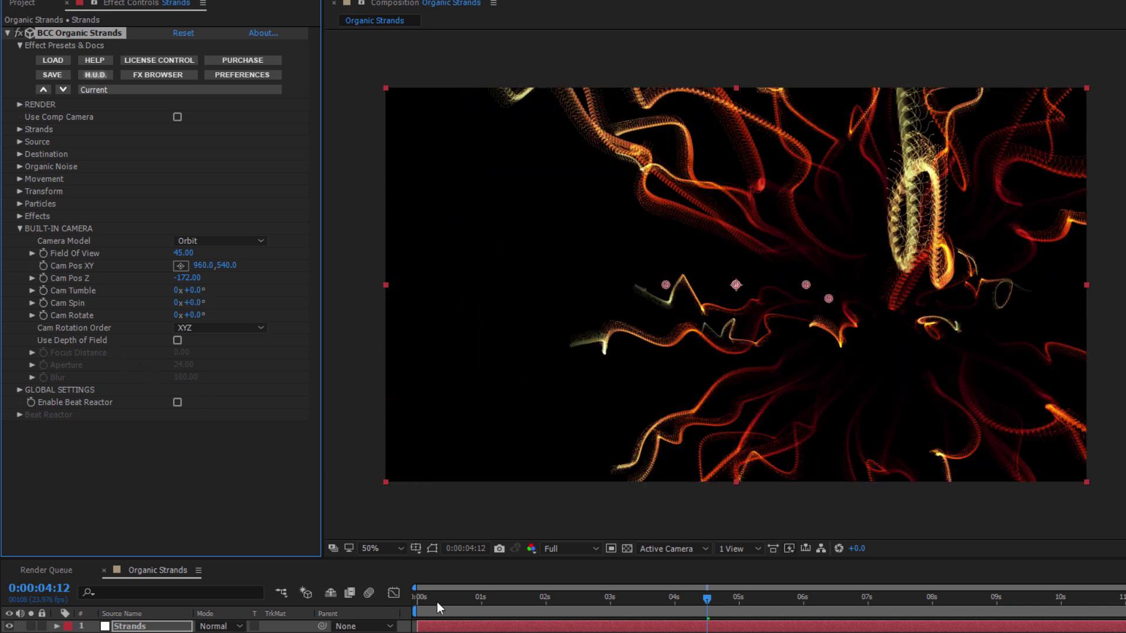
drag(437, 603, 359, 624)
click(200, 306)
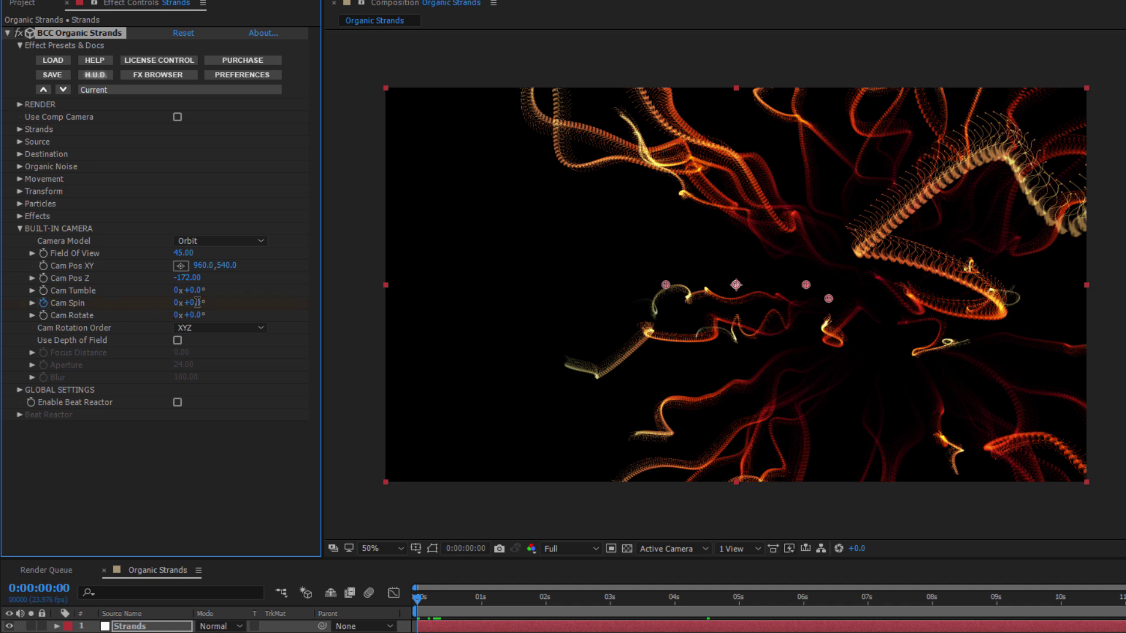
text(-19)
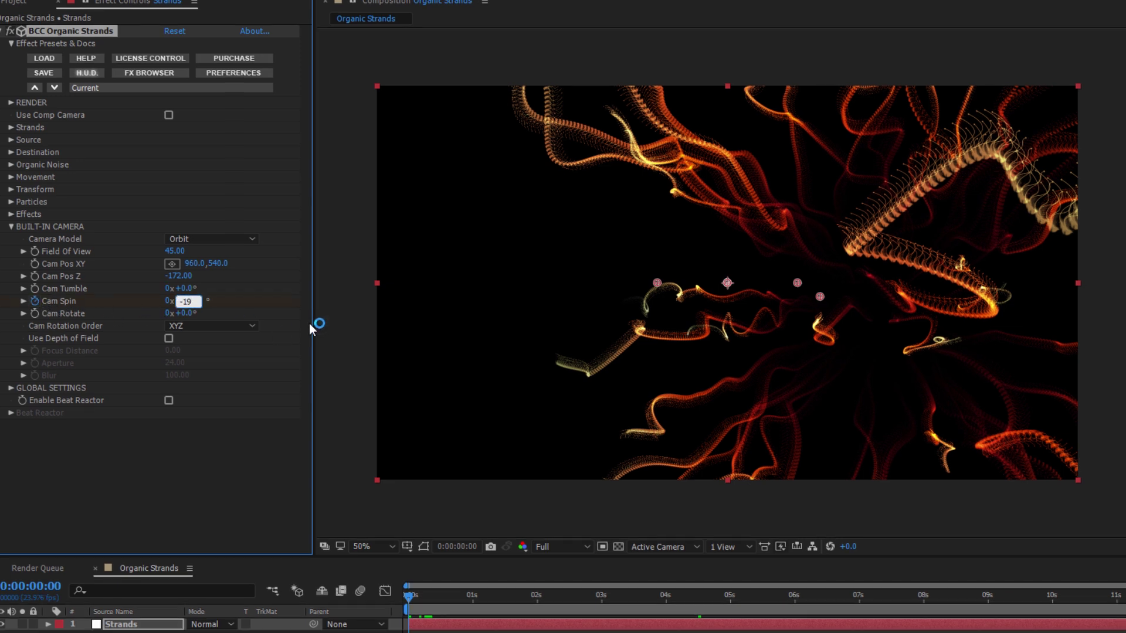
key(Return)
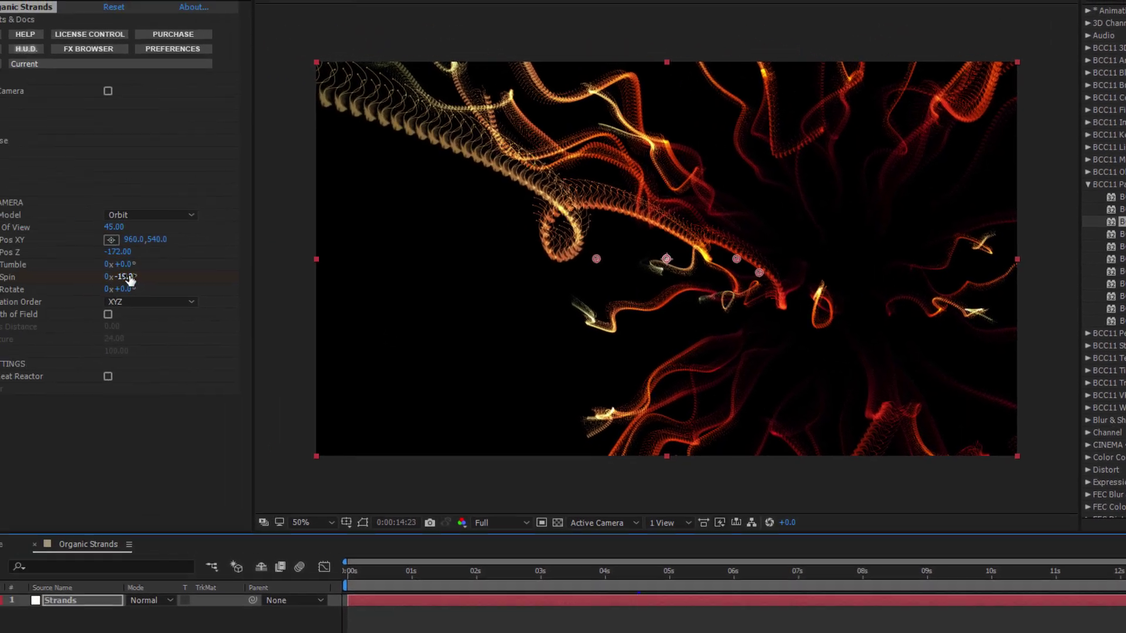
click(127, 277)
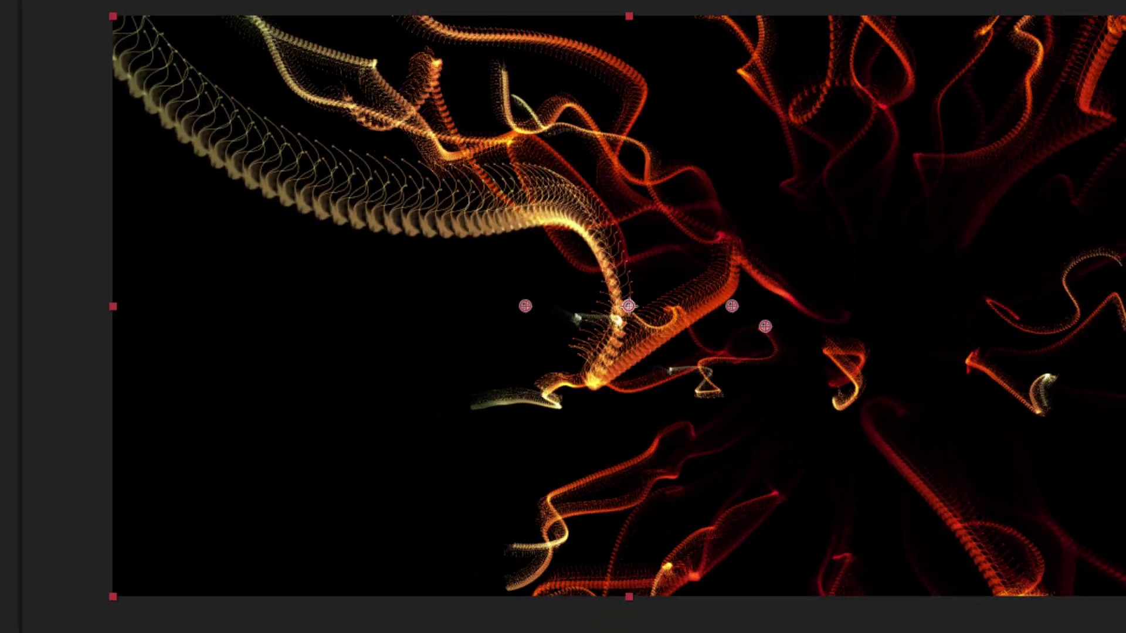
Step: Nudge the Center XY point slightly left and enable Use Depth of Field on the camera
drag(631, 586, 385, 600)
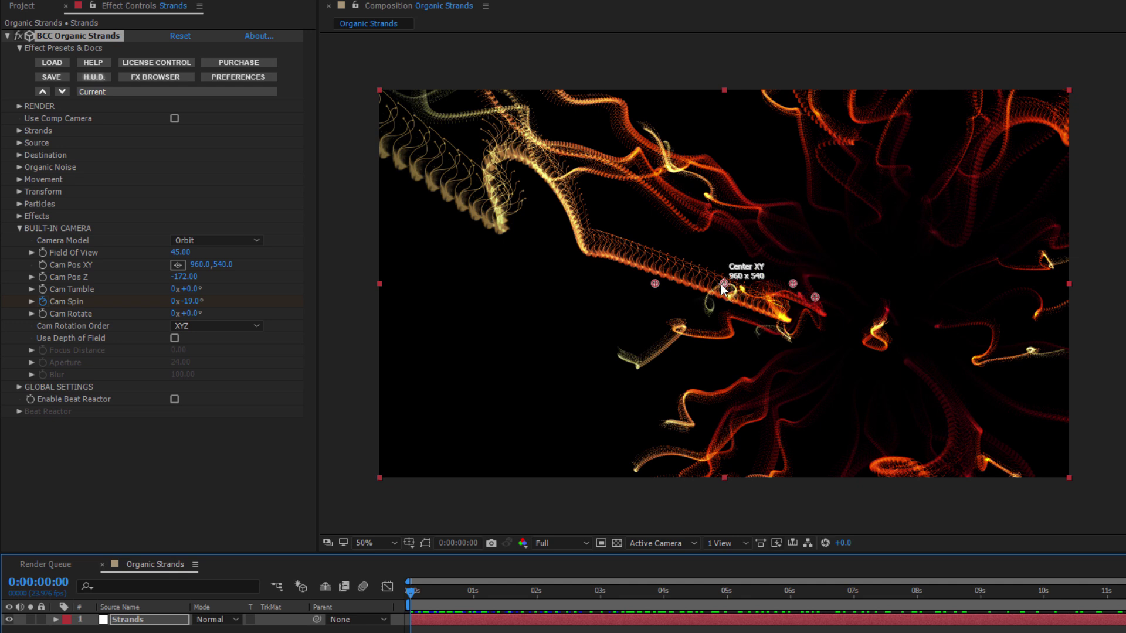
drag(815, 298, 783, 300)
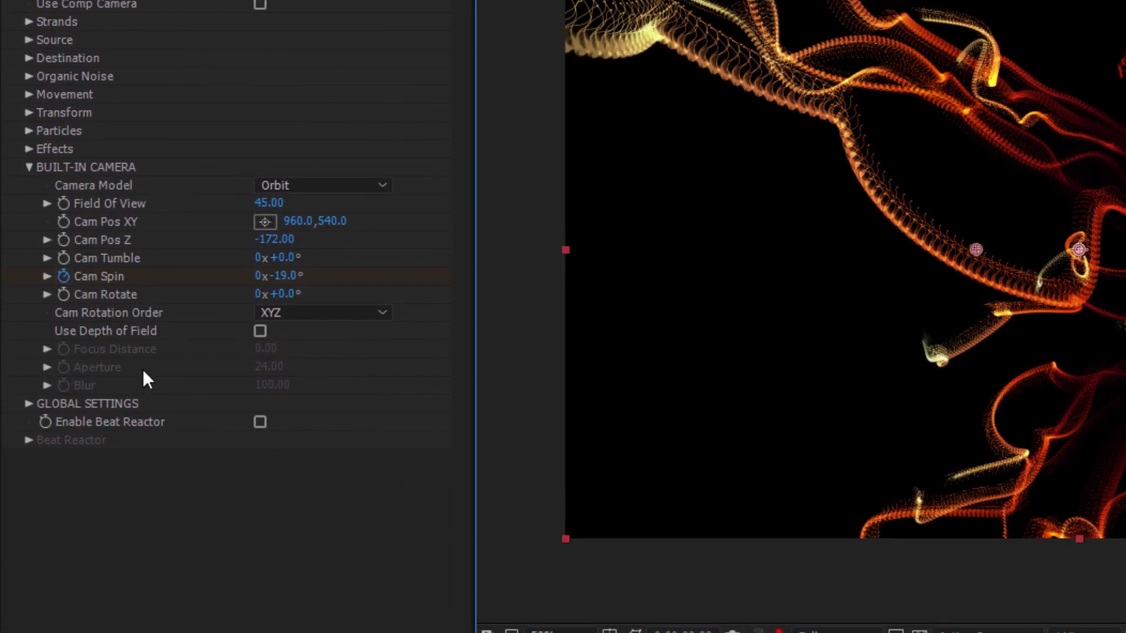
click(258, 331)
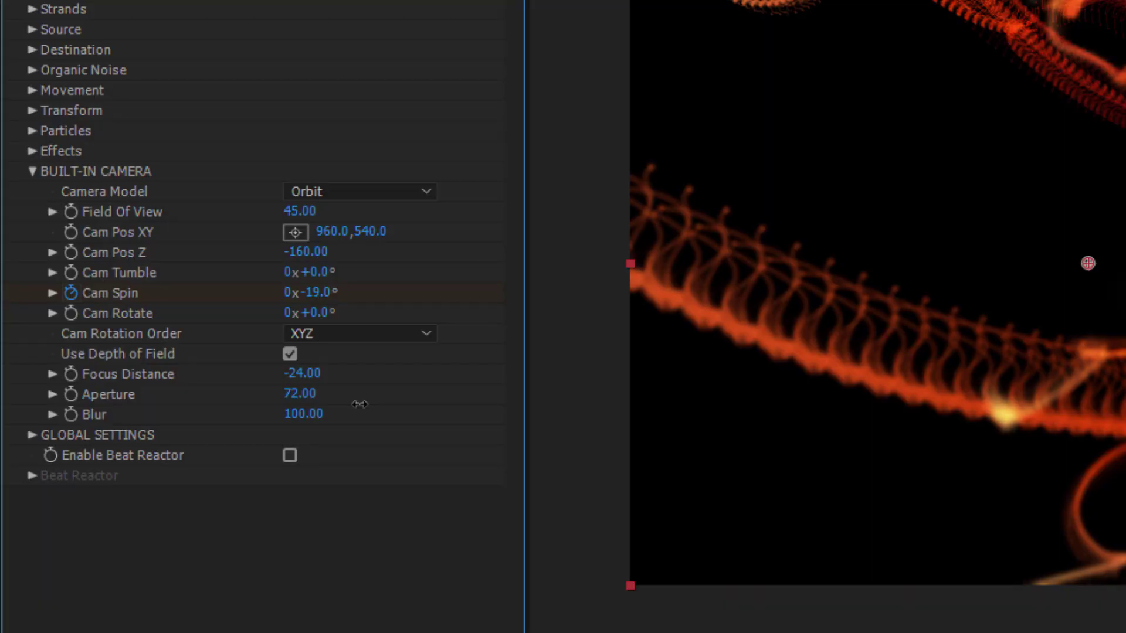
Step: Set Focus Distance to -8, Aperture to 16 and Blur to 165
drag(307, 382, 239, 380)
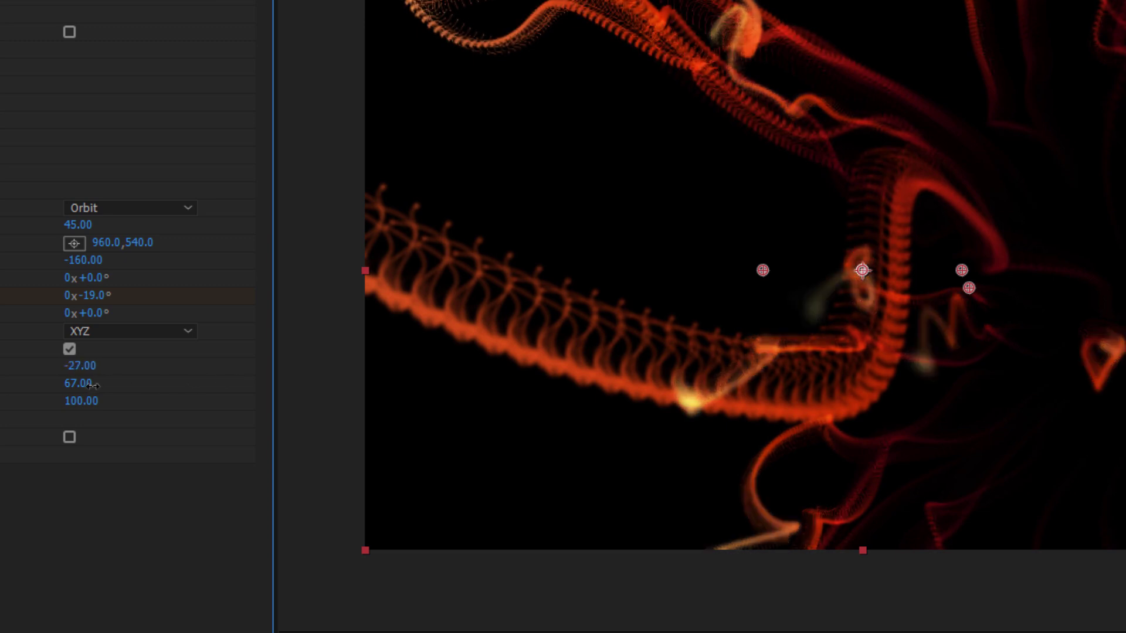
drag(130, 383, 146, 375)
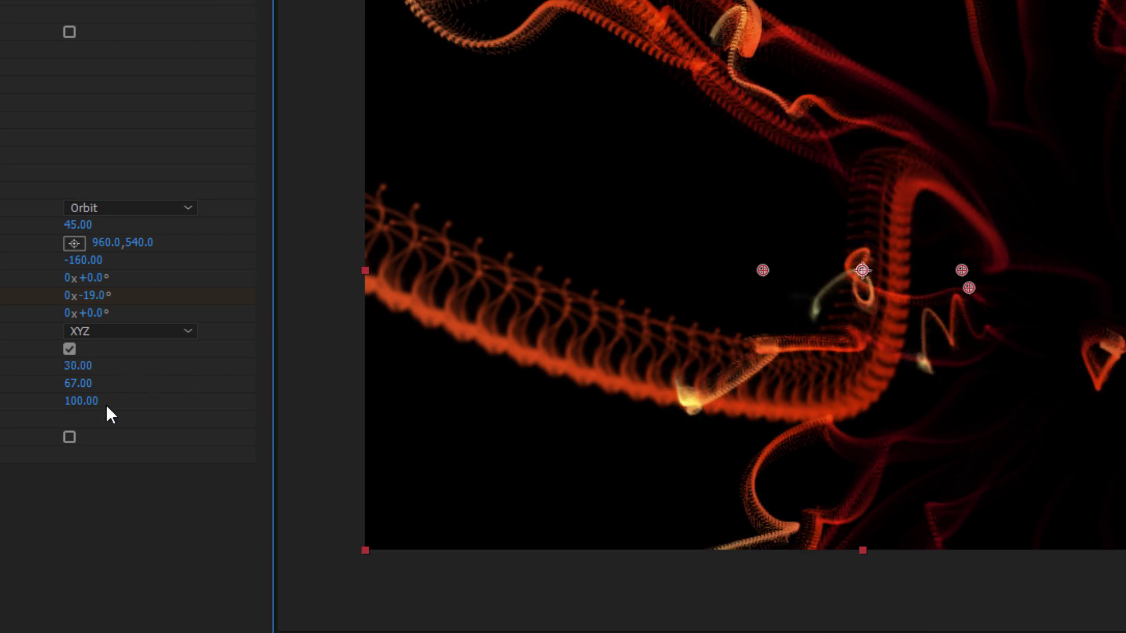
drag(81, 409, 153, 392)
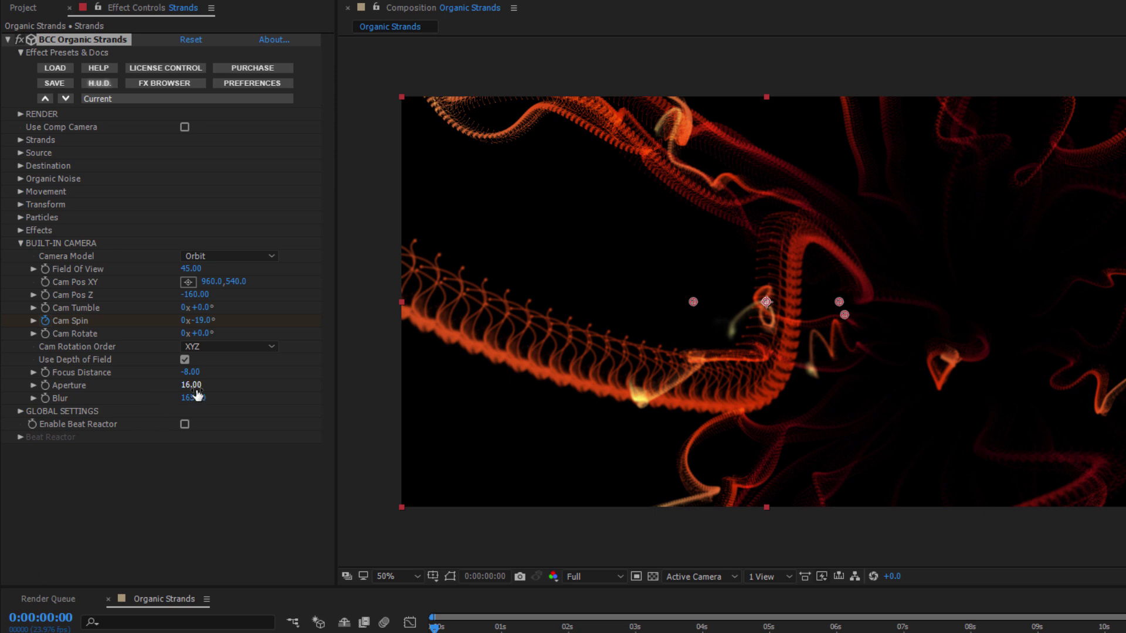
Step: Add a new adjustment layer and rename it Center Flare
click(122, 21)
mouse_move(235, 38)
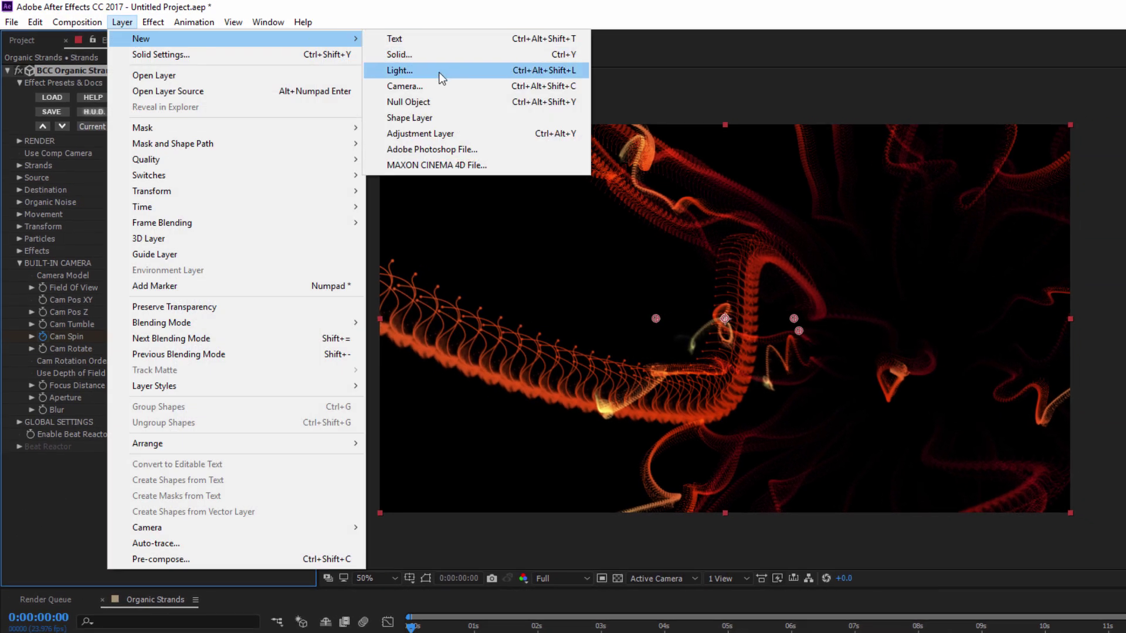
click(434, 133)
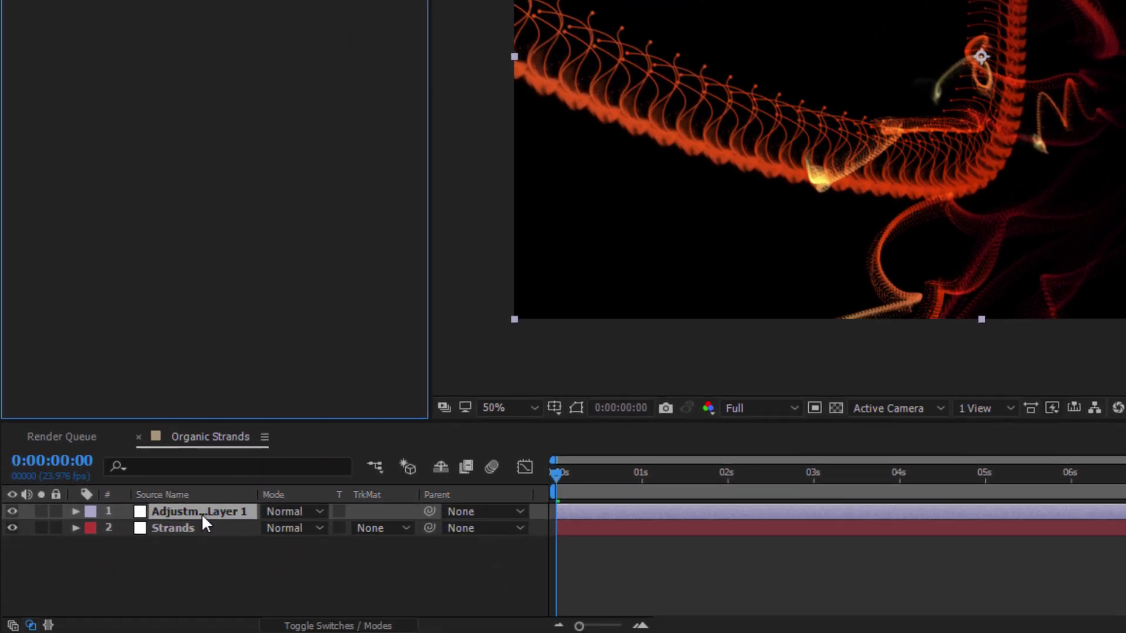
right_click(202, 512)
click(280, 499)
text(Center F)
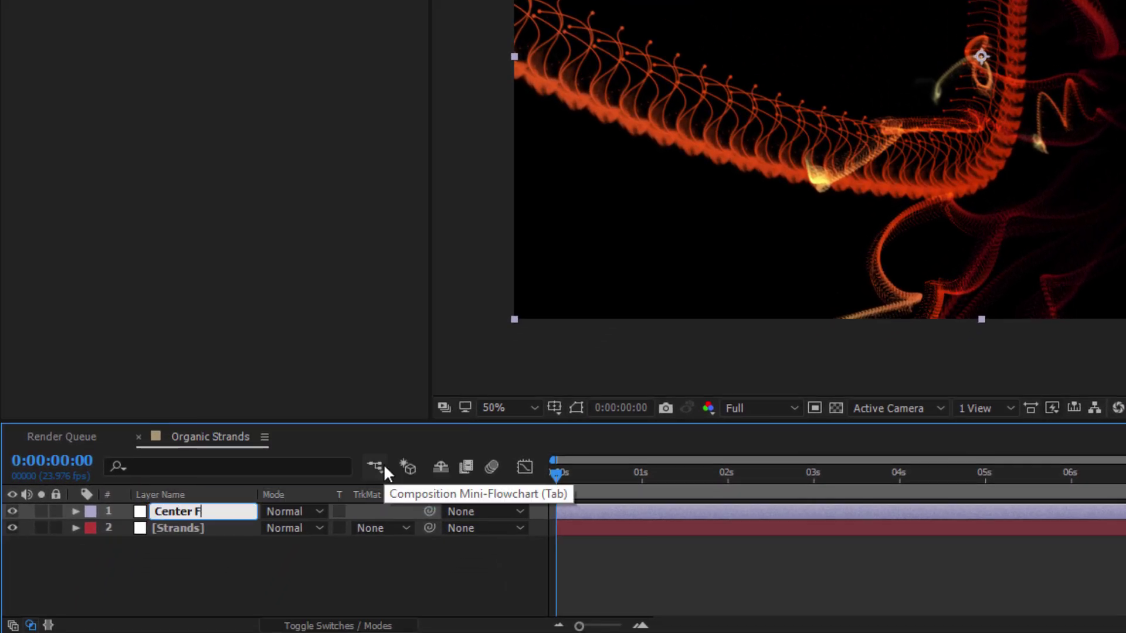
text(lare)
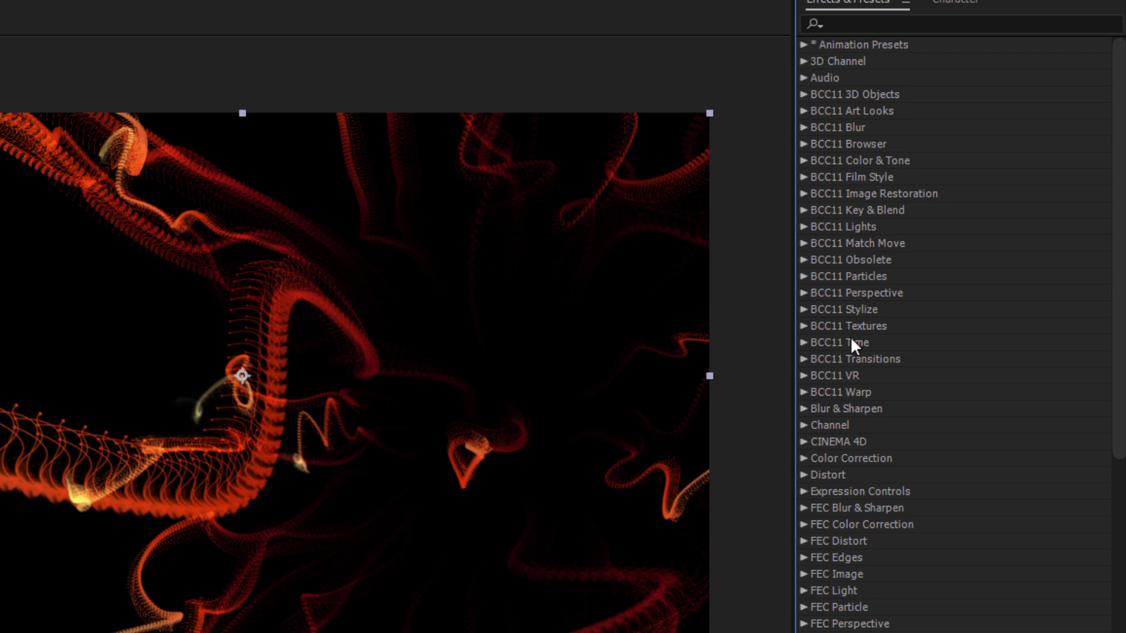
Step: Apply BCC Lens Flare 3D to Center Flare with the YellowStarWithOrbs.bsp preset
click(804, 227)
drag(1025, 292, 140, 604)
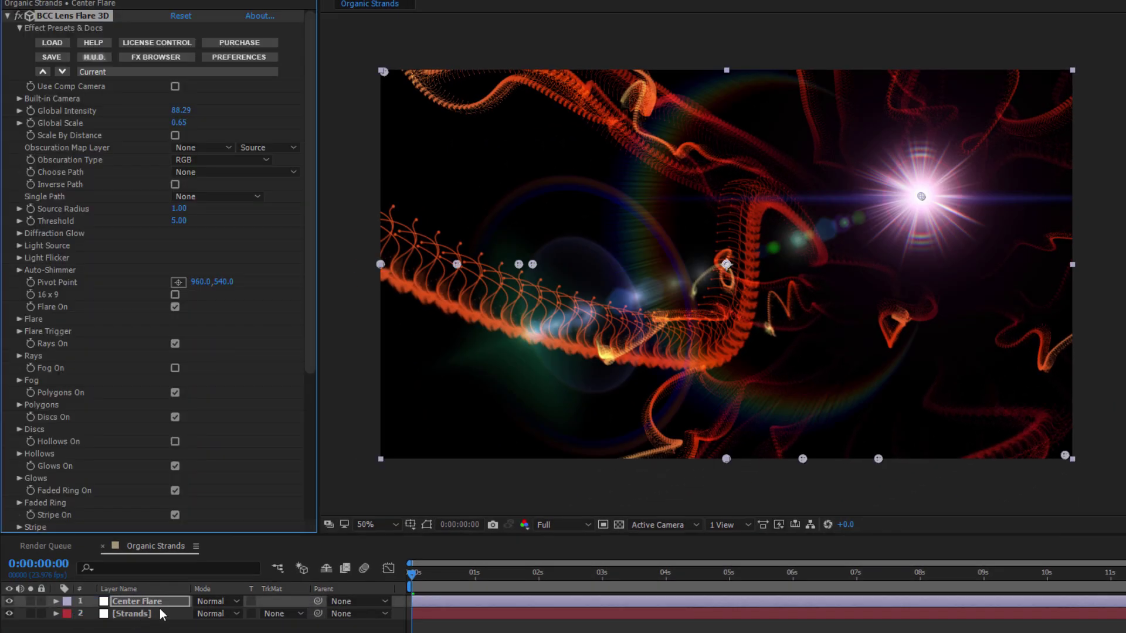
click(168, 74)
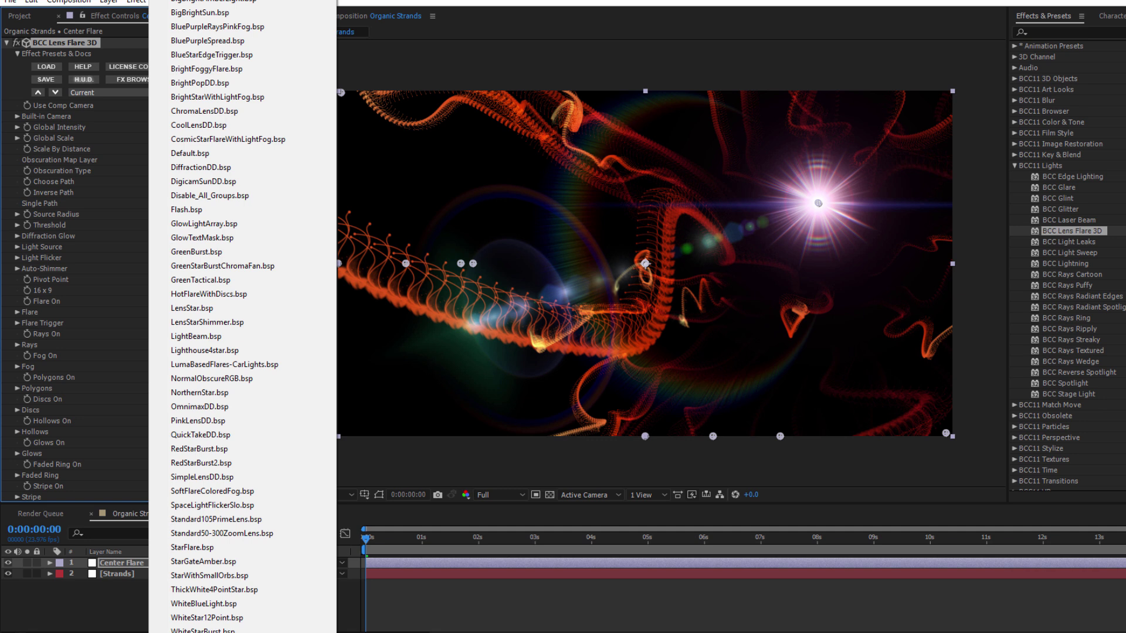
scroll(257, 327, down, 2)
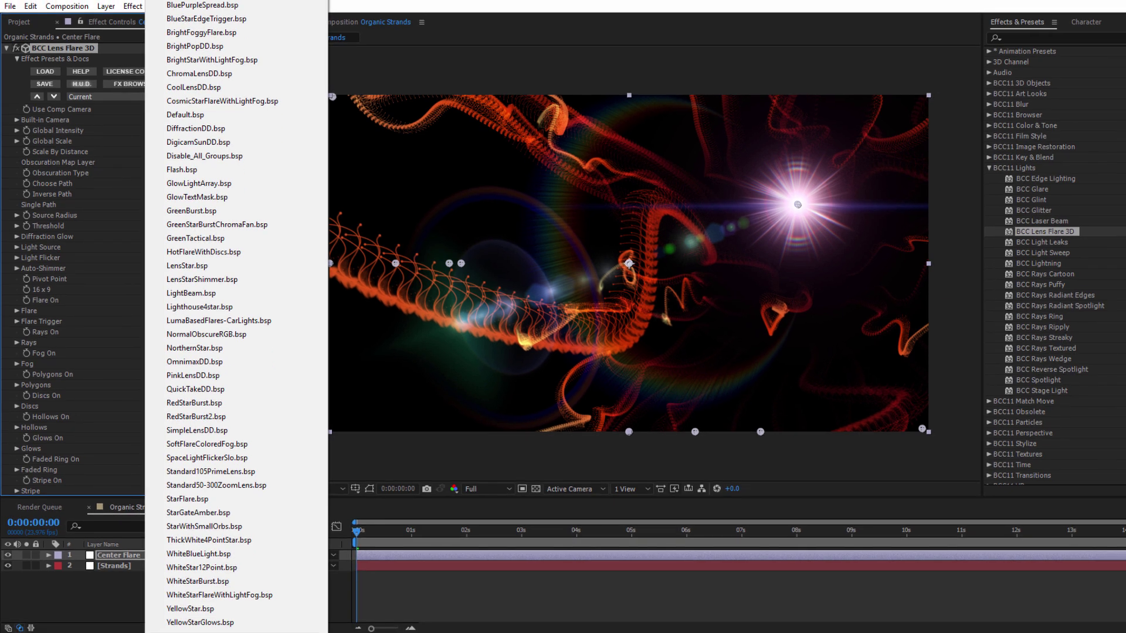
click(199, 622)
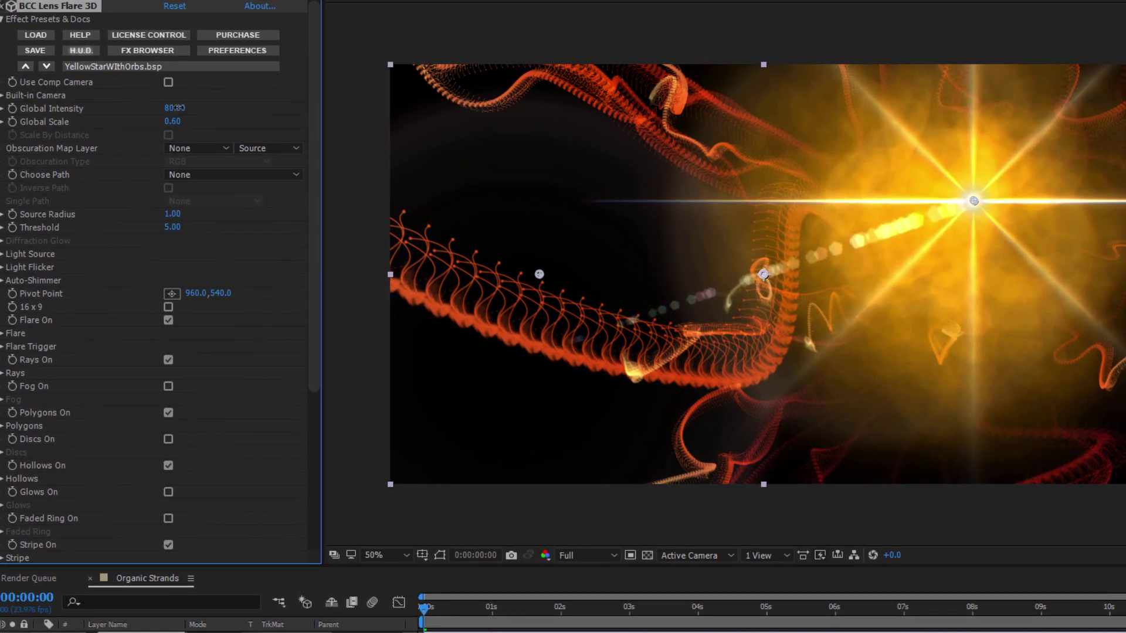
Step: Lower the centre flare's Global Intensity to 45 and switch off Rays, Polygons and Stripe
mouse_move(163, 113)
mouse_down()
mouse_move(146, 120)
mouse_move(156, 115)
mouse_up()
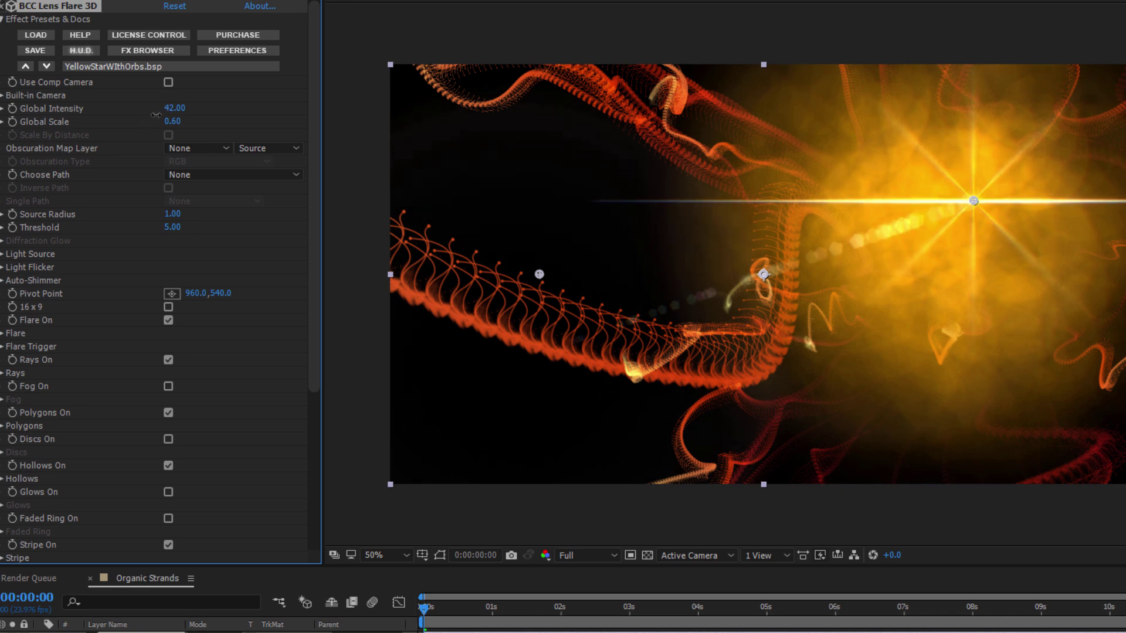
click(168, 360)
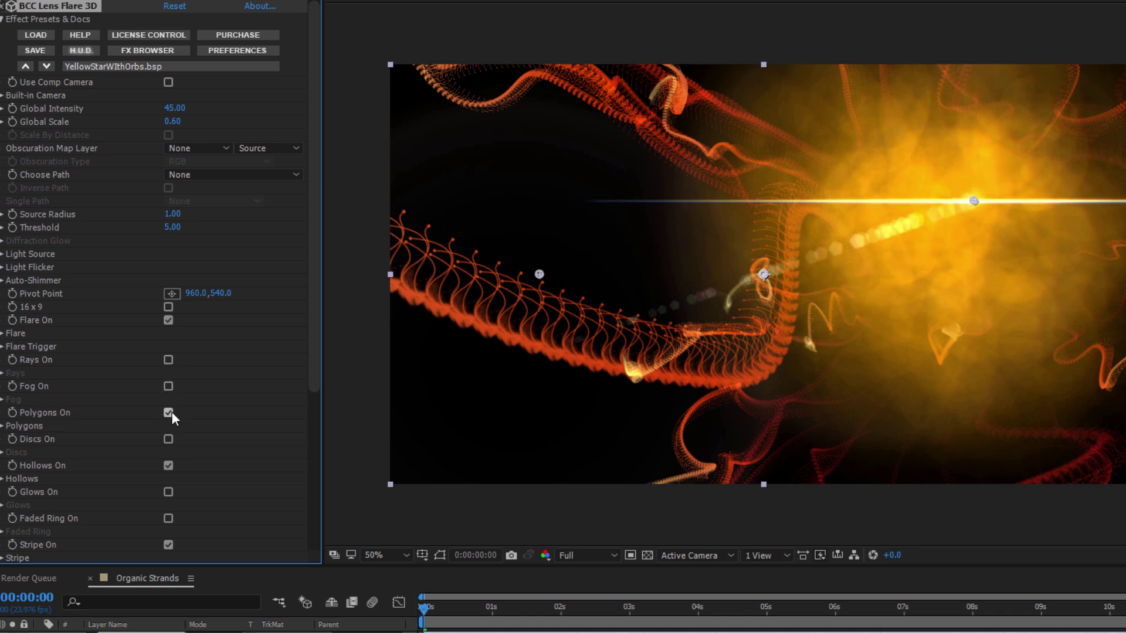
click(169, 413)
scroll(238, 531, down, 3)
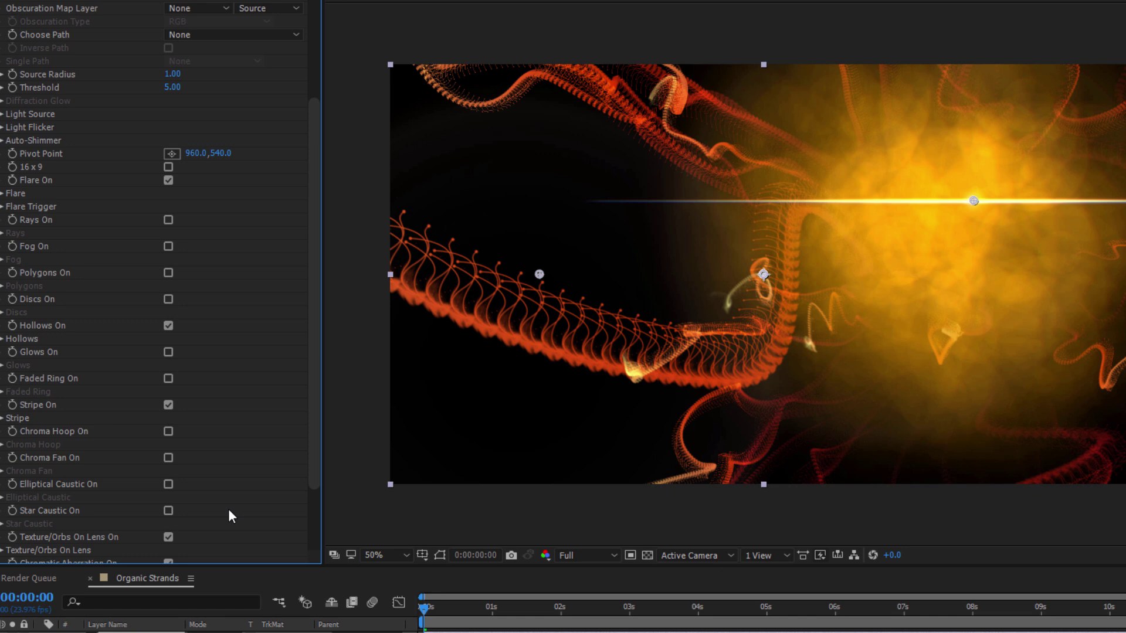
click(168, 405)
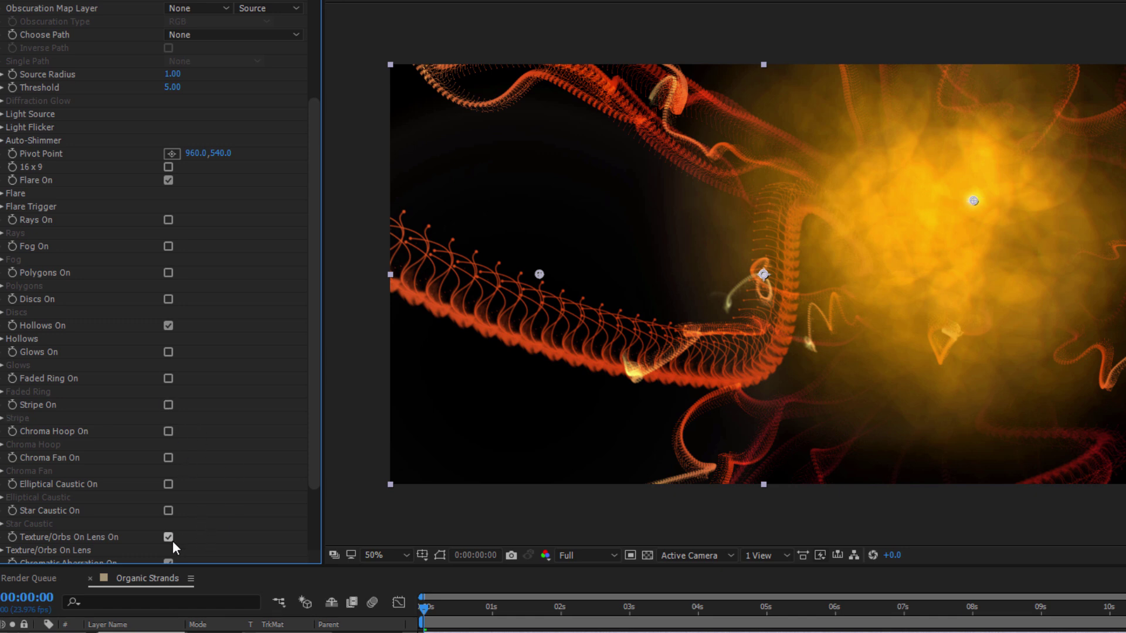
scroll(258, 515, down, 1)
scroll(258, 515, up, 4)
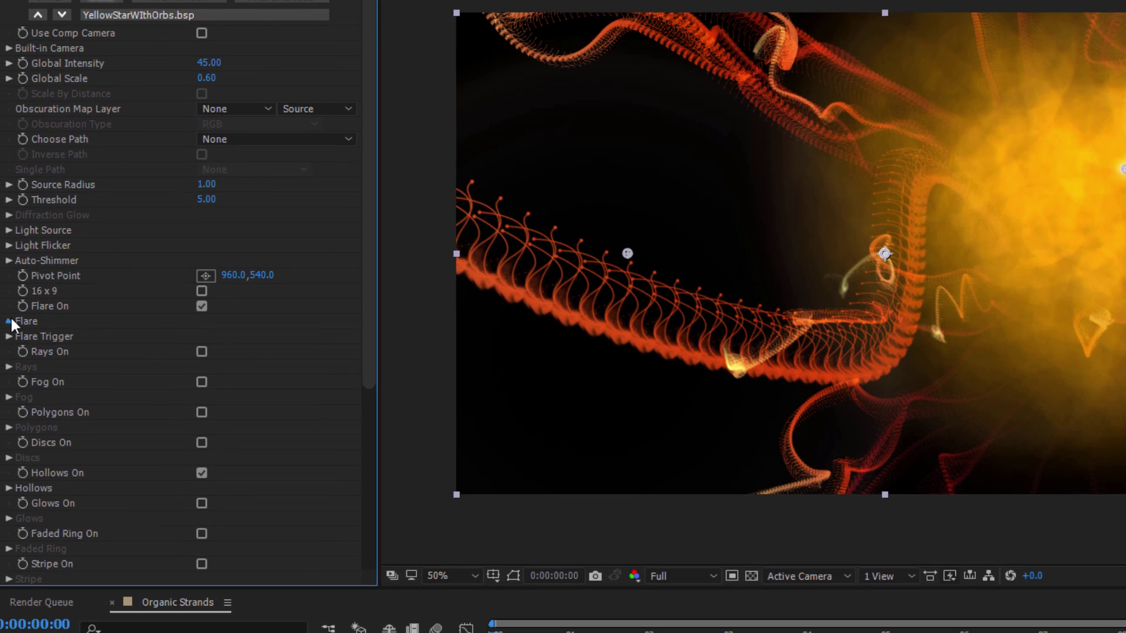
Step: Set the flare Scale to 0.40, drag it toward frame centre, and colour it red-orange BD360C
click(1, 333)
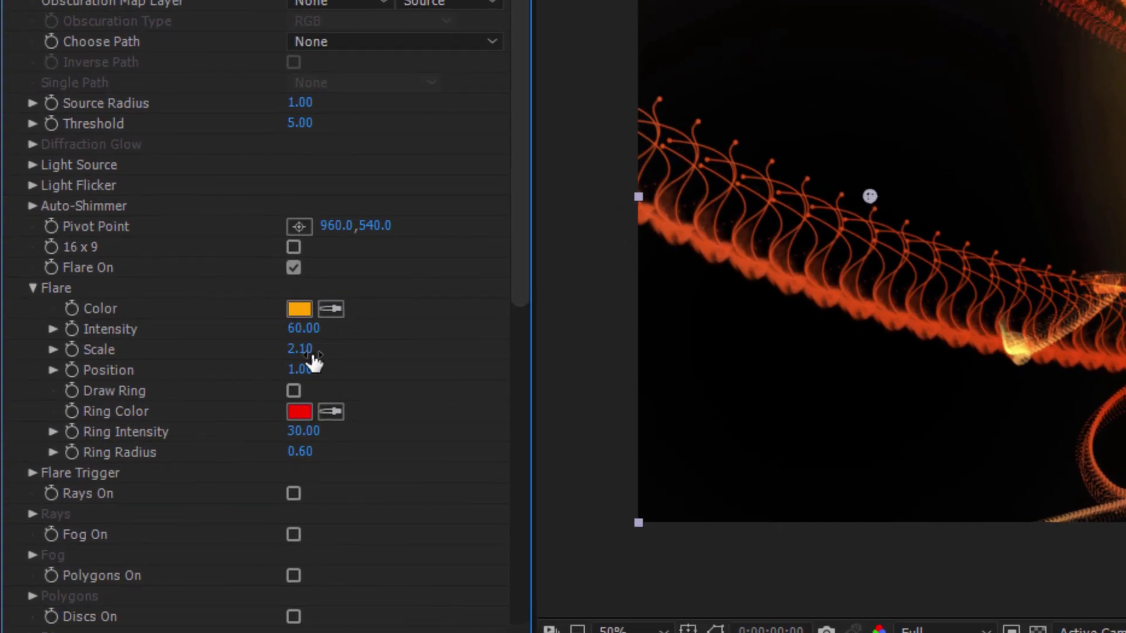
key(Return)
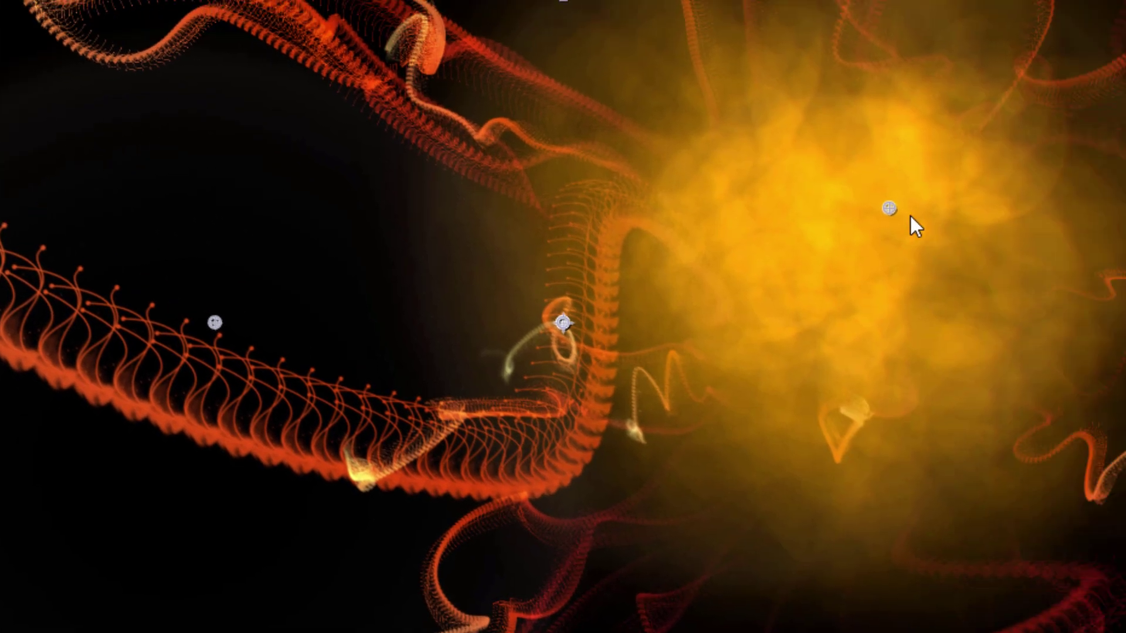
drag(888, 212, 758, 335)
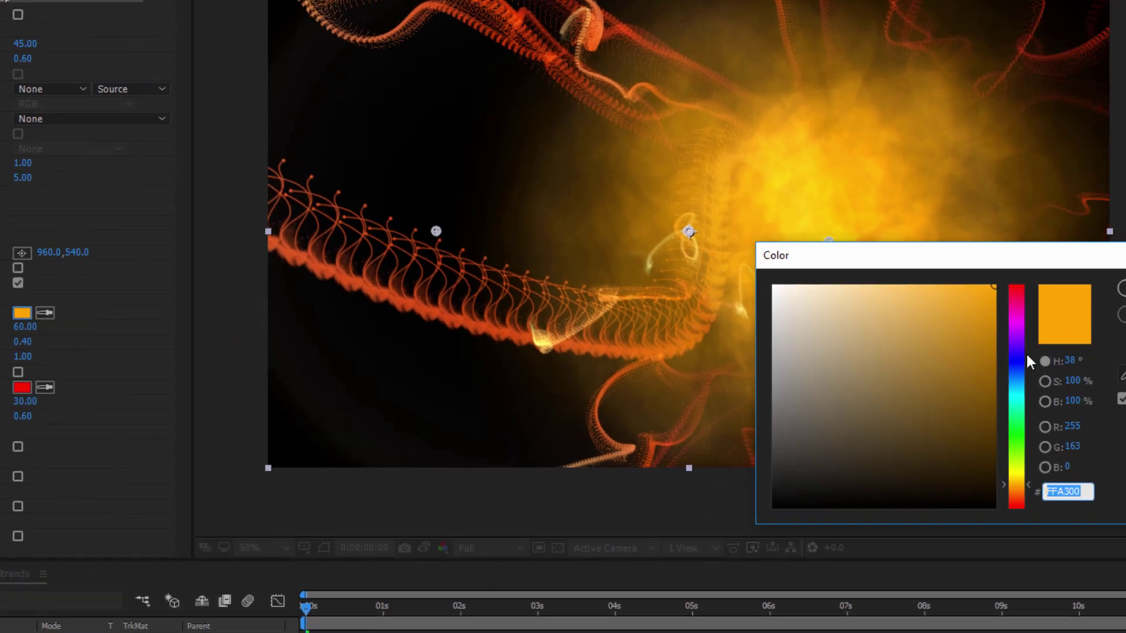
click(1013, 421)
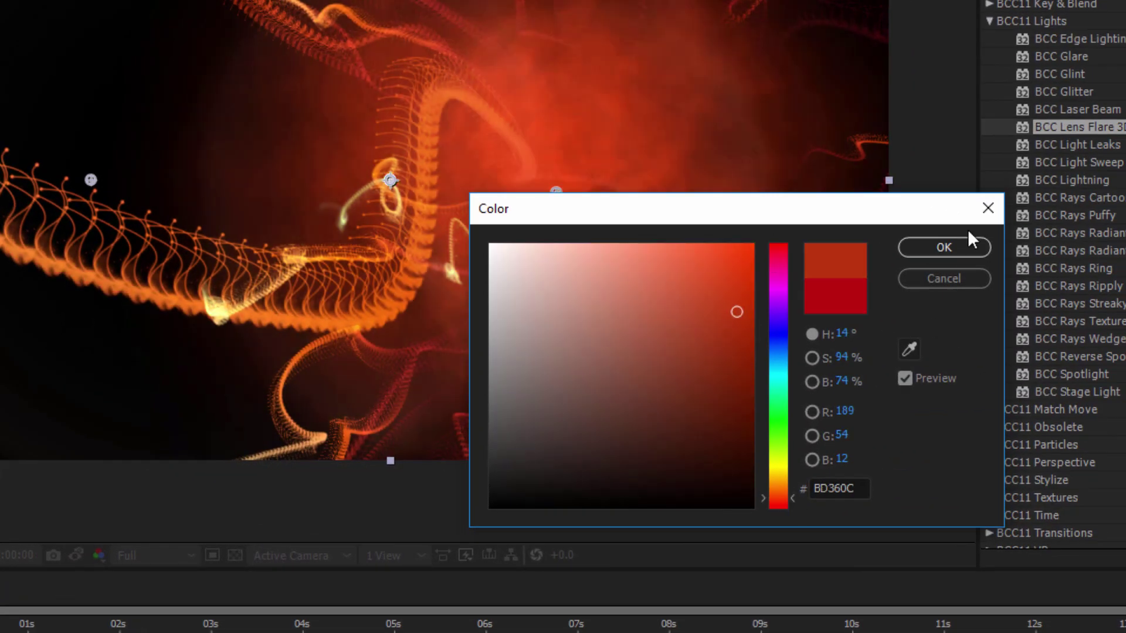
click(940, 251)
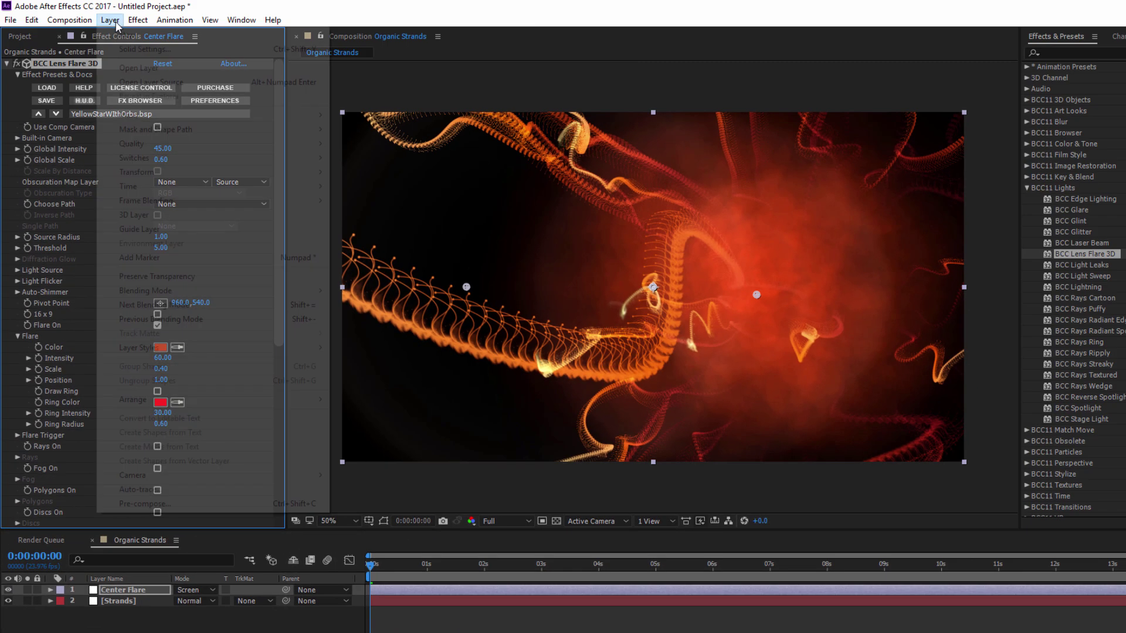
Step: Add a new adjustment layer named 'Side Flare'
click(110, 19)
mouse_move(130, 34)
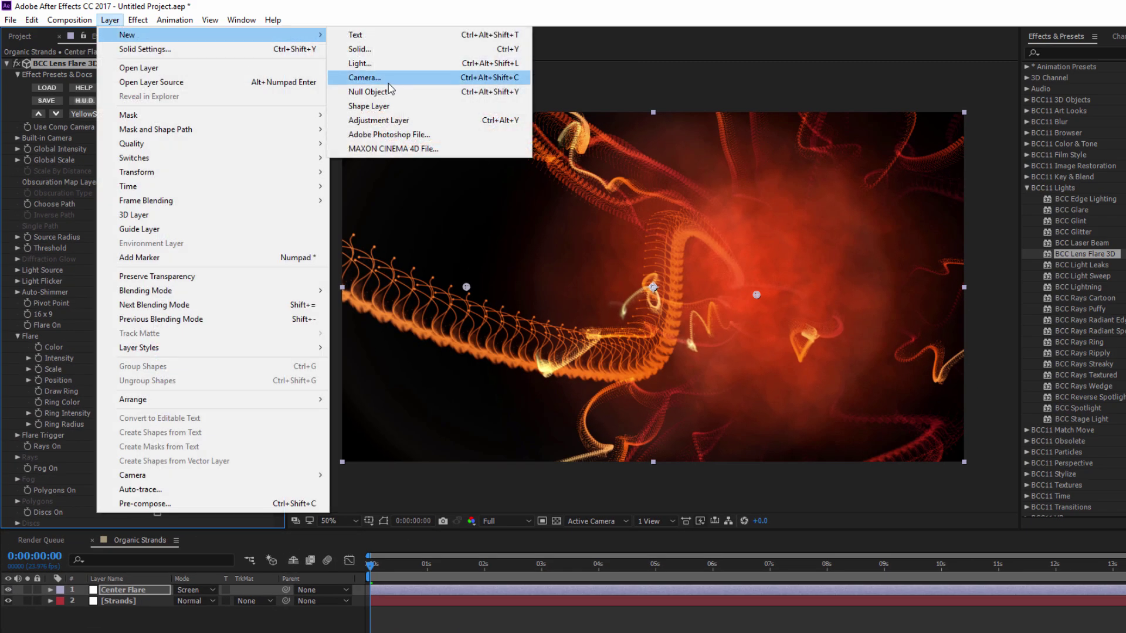
click(380, 120)
key(Return)
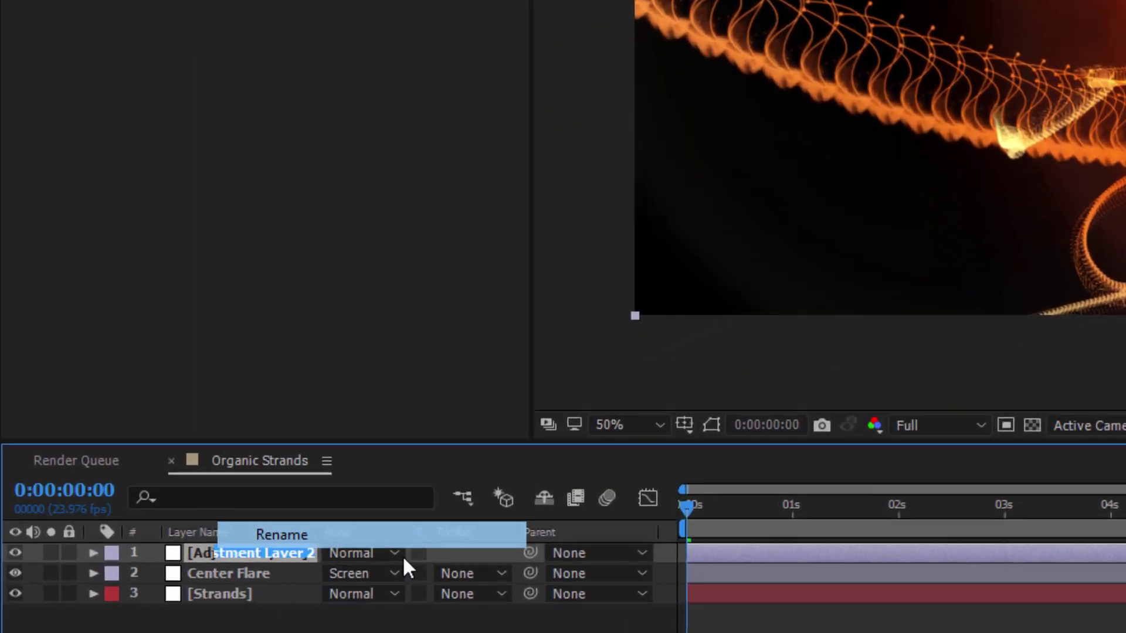
text(Side Flare)
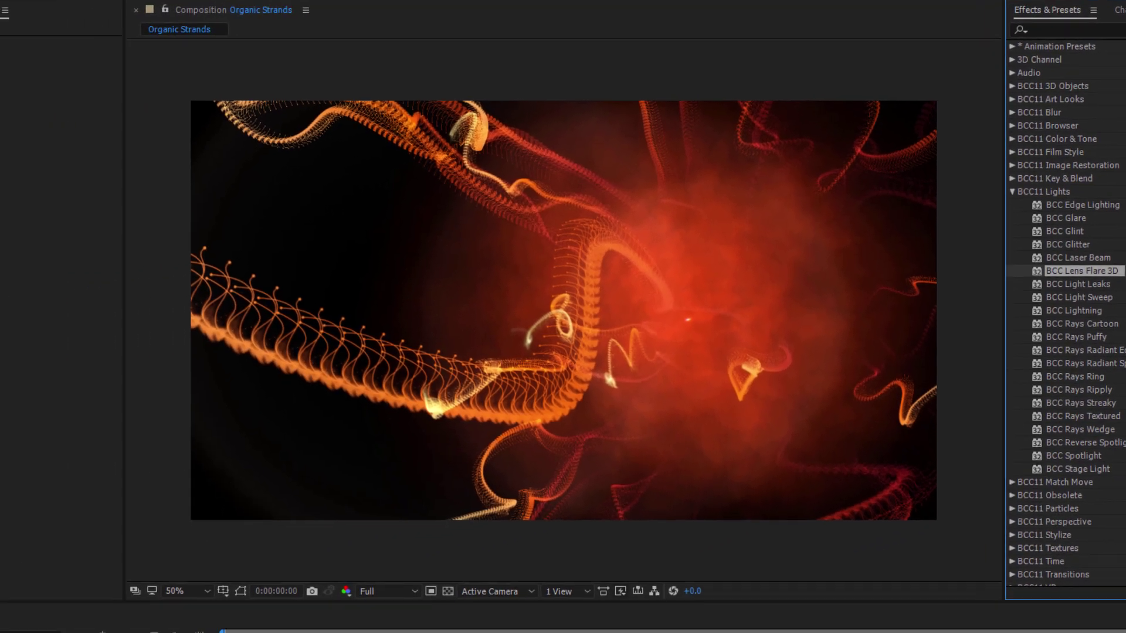
Step: Apply BCC Lens Flare 3D to Side Flare with the YellowStarWithOrbs preset
double_click(1013, 296)
click(164, 90)
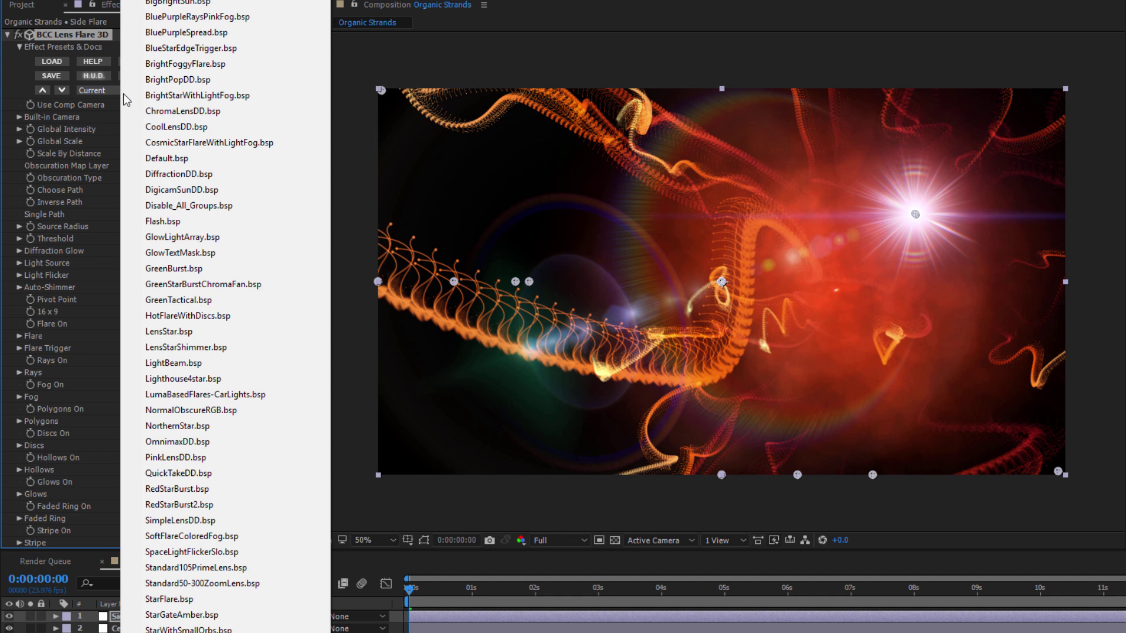
scroll(226, 317, down, 2)
click(182, 632)
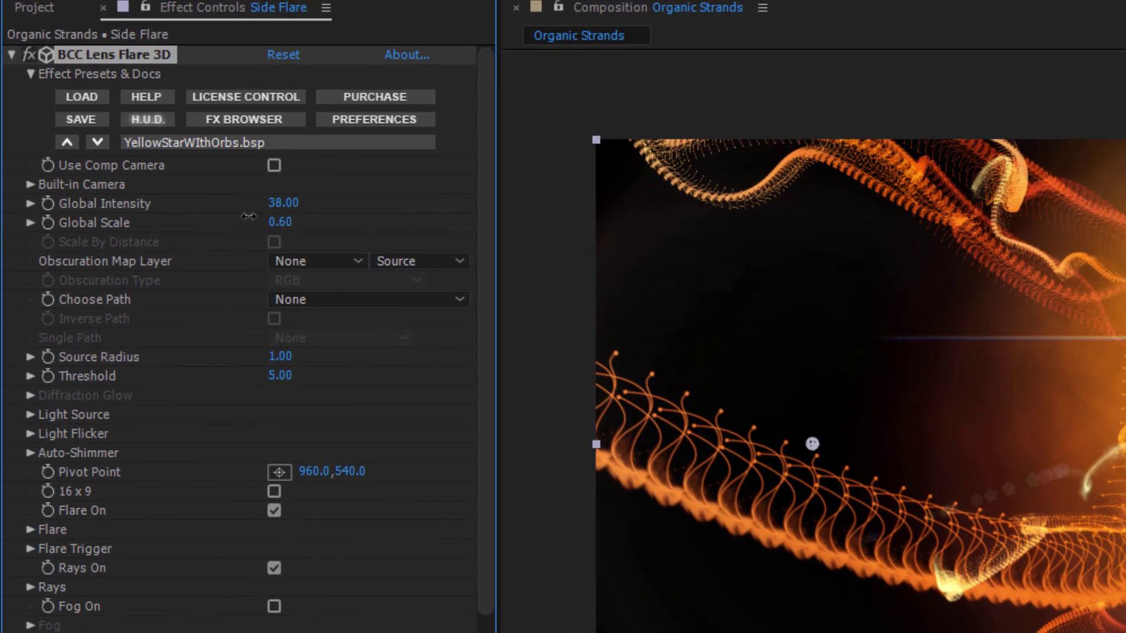
Step: Turn on the flare's fog and turn off its stripe and textured orbs
click(274, 606)
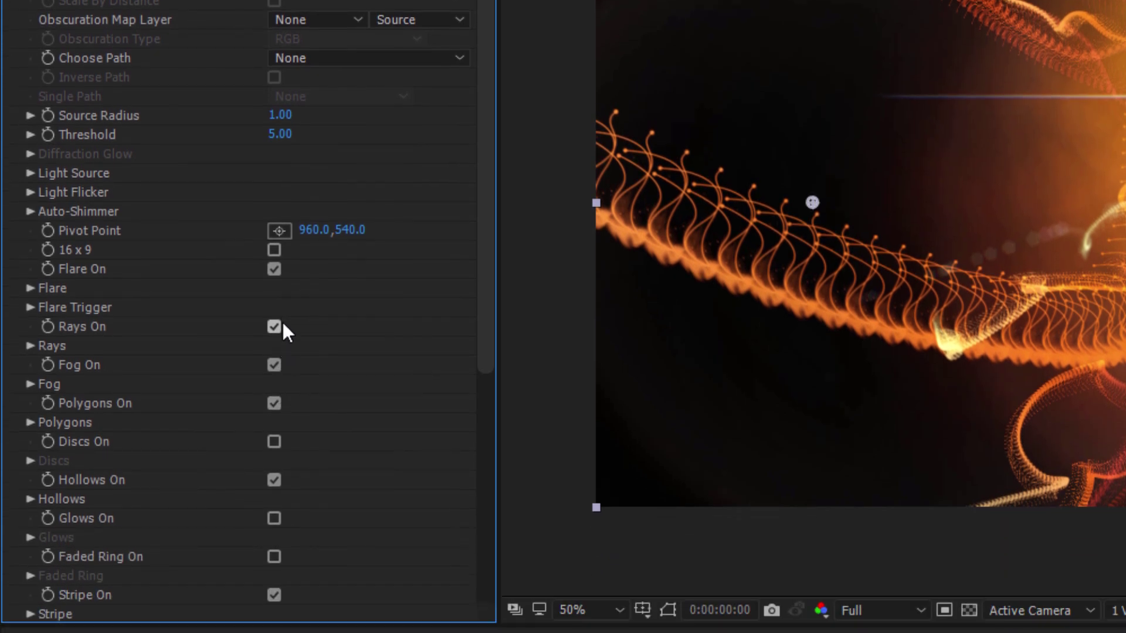
scroll(356, 517, down, 4)
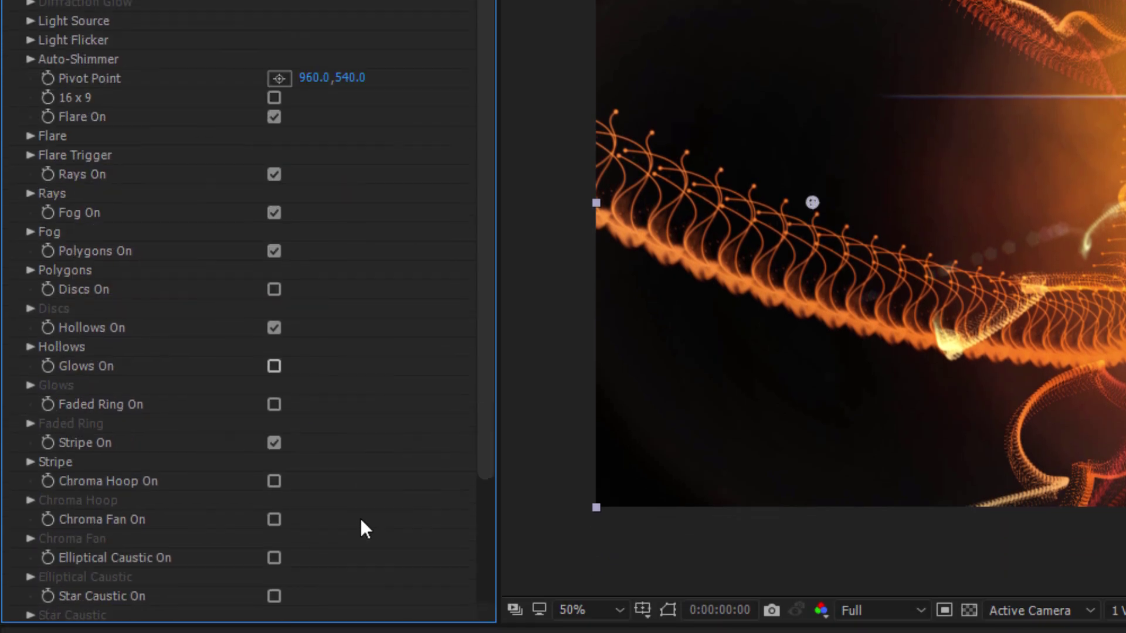
click(274, 443)
scroll(410, 509, down, 5)
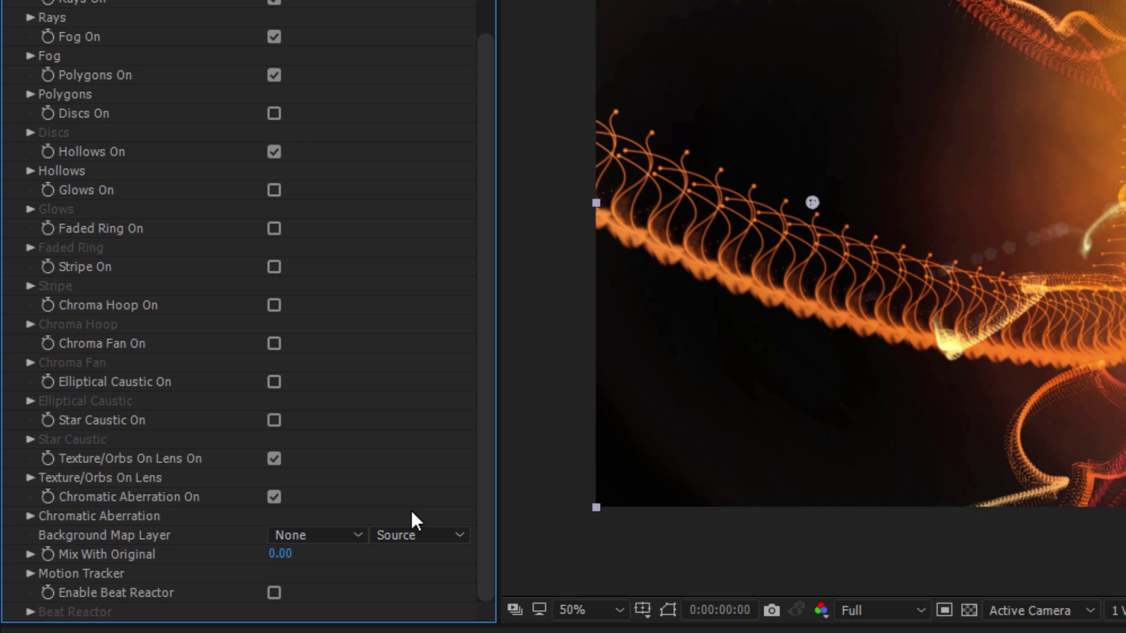
click(275, 460)
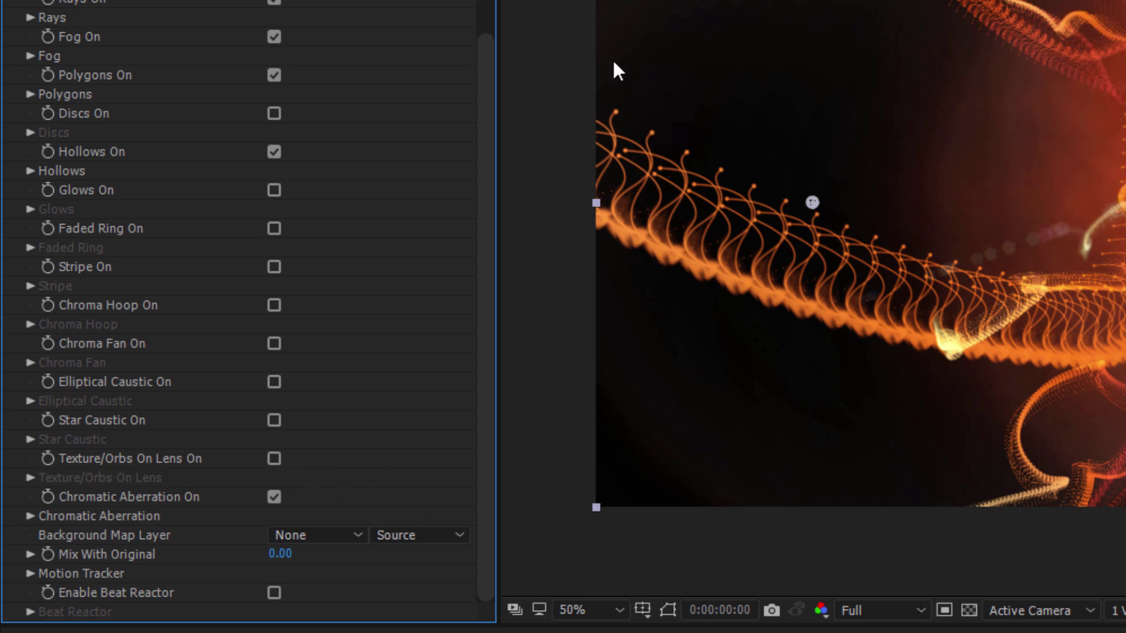
scroll(405, 158, up, 5)
Step: Set the fog colour to a saturated red-orange
click(31, 260)
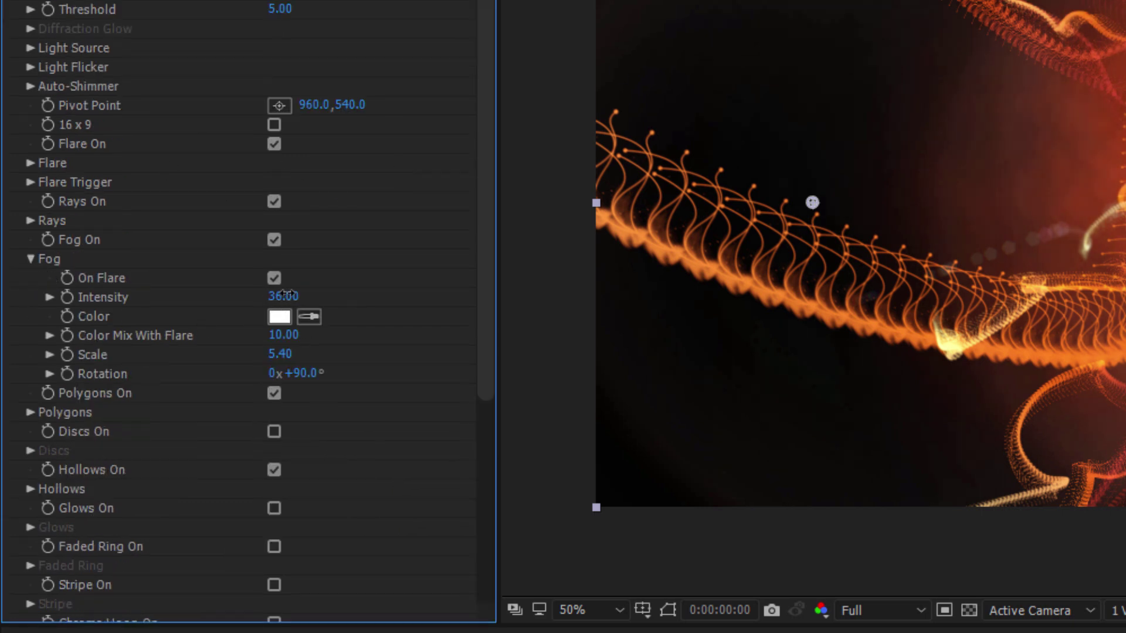
click(279, 317)
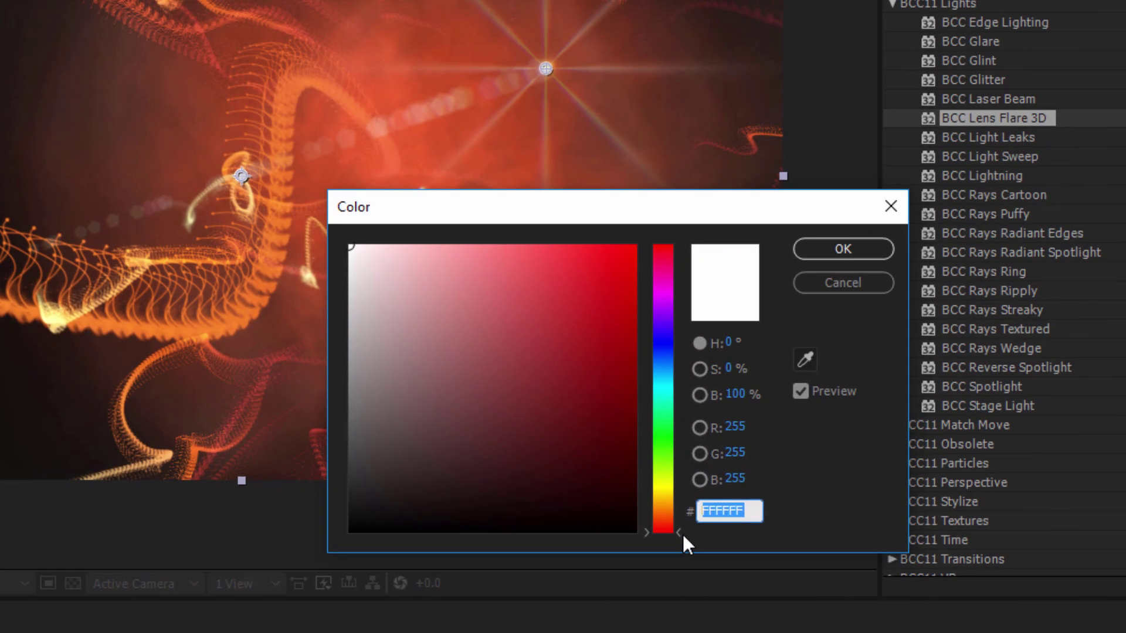
drag(677, 524, 675, 527)
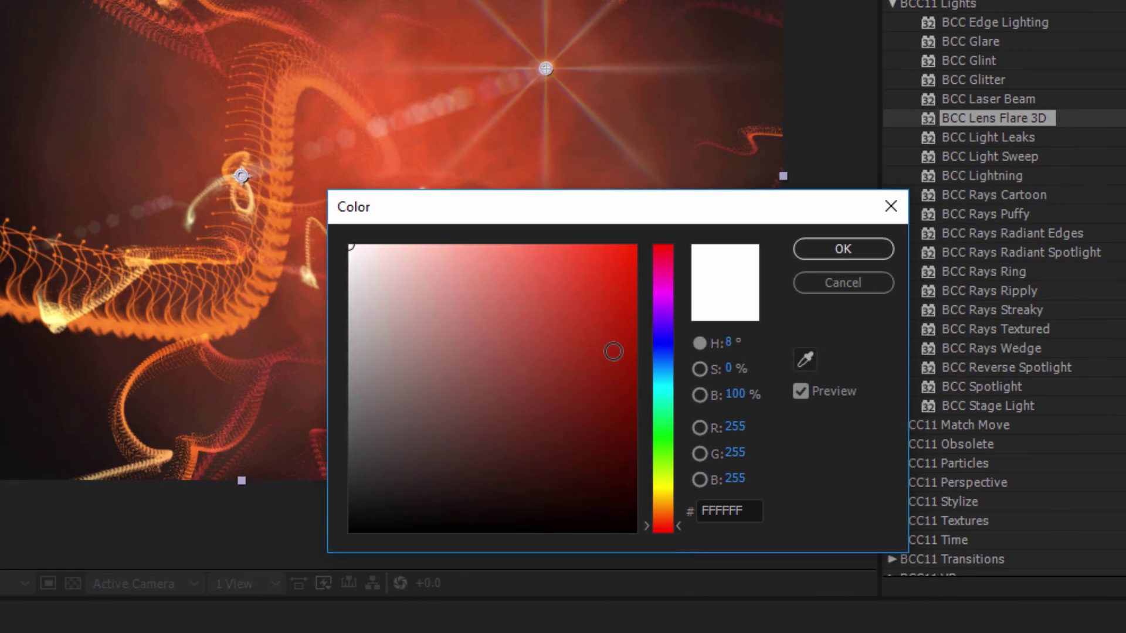
click(588, 288)
click(882, 258)
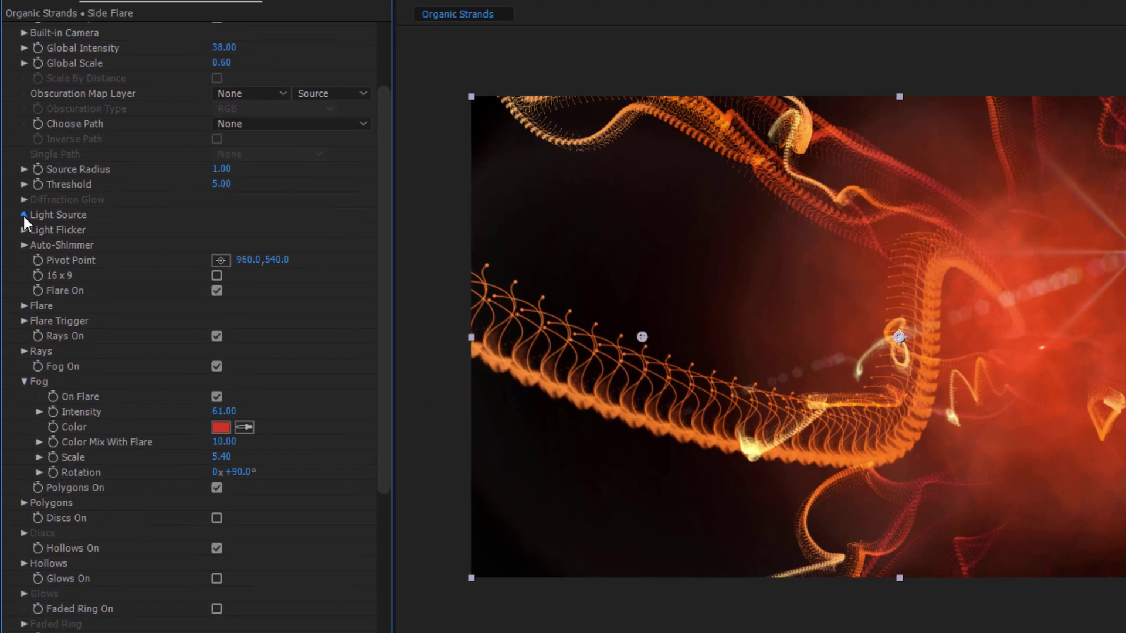
Step: Keyframe the built-in light position from upper left at start to below the frame's left at the end, then preview
click(20, 170)
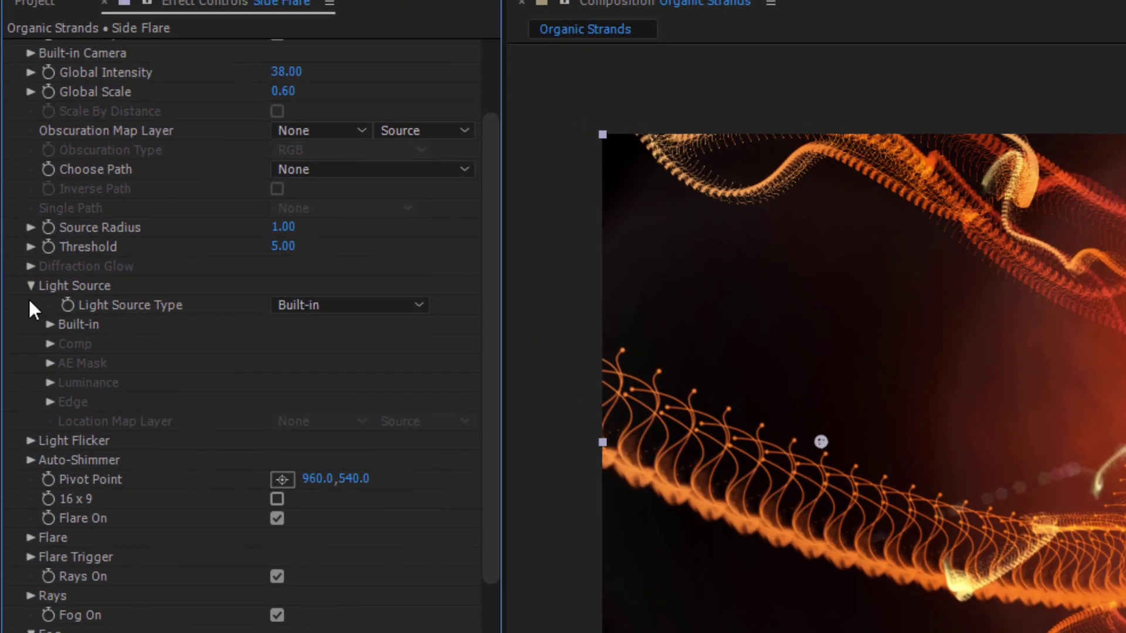
click(49, 325)
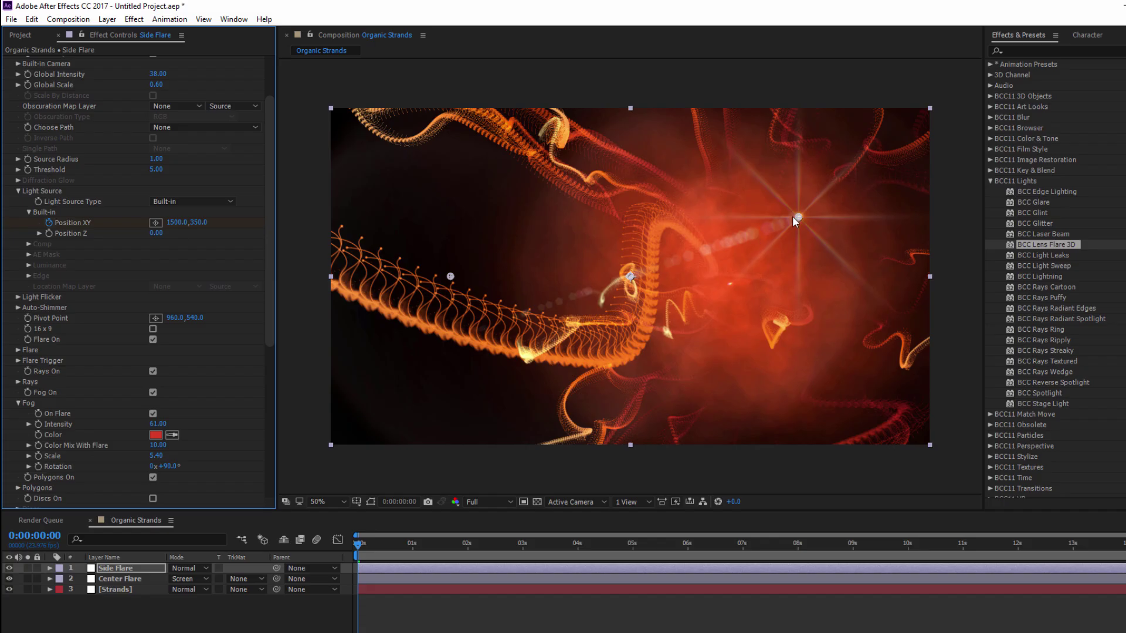
drag(786, 216, 235, 96)
key(End)
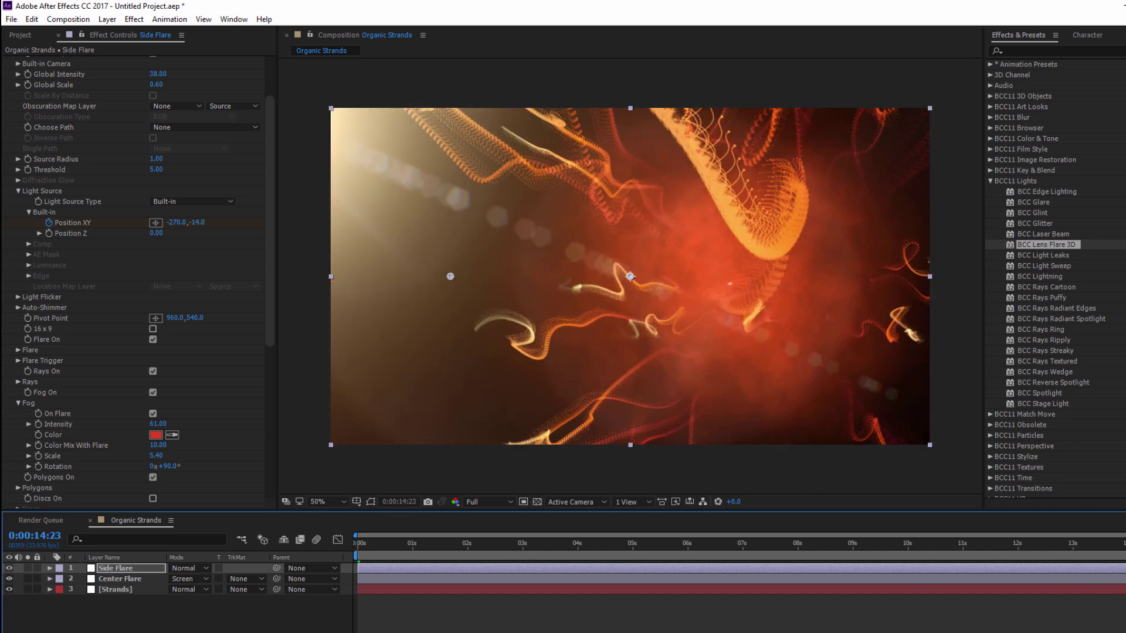
key(comma)
drag(438, 190, 435, 371)
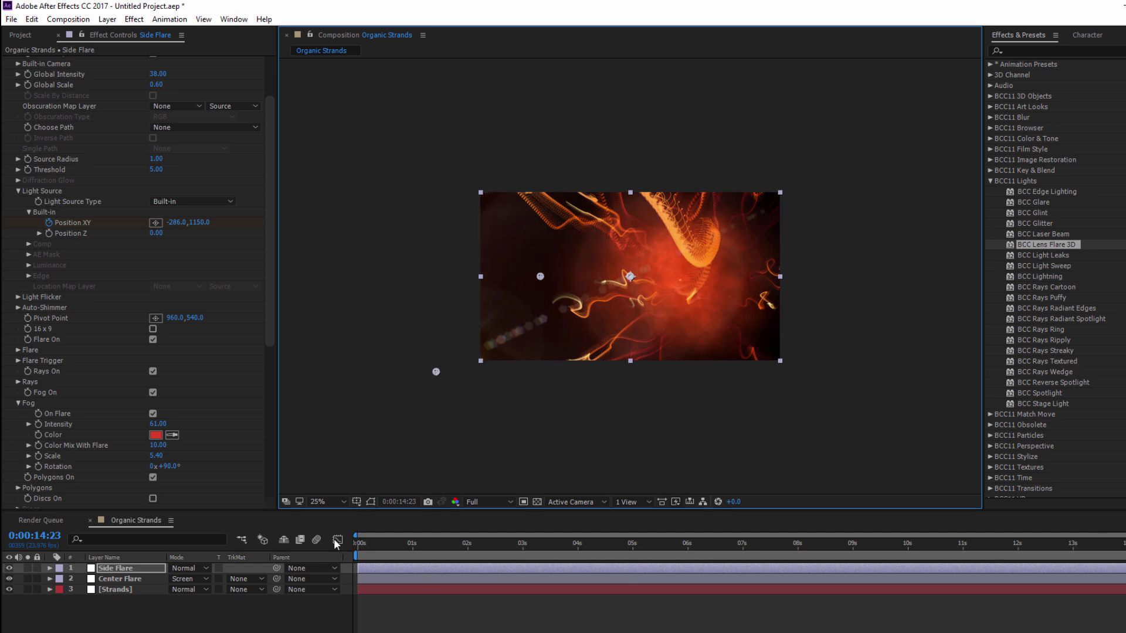
click(376, 546)
key(space)
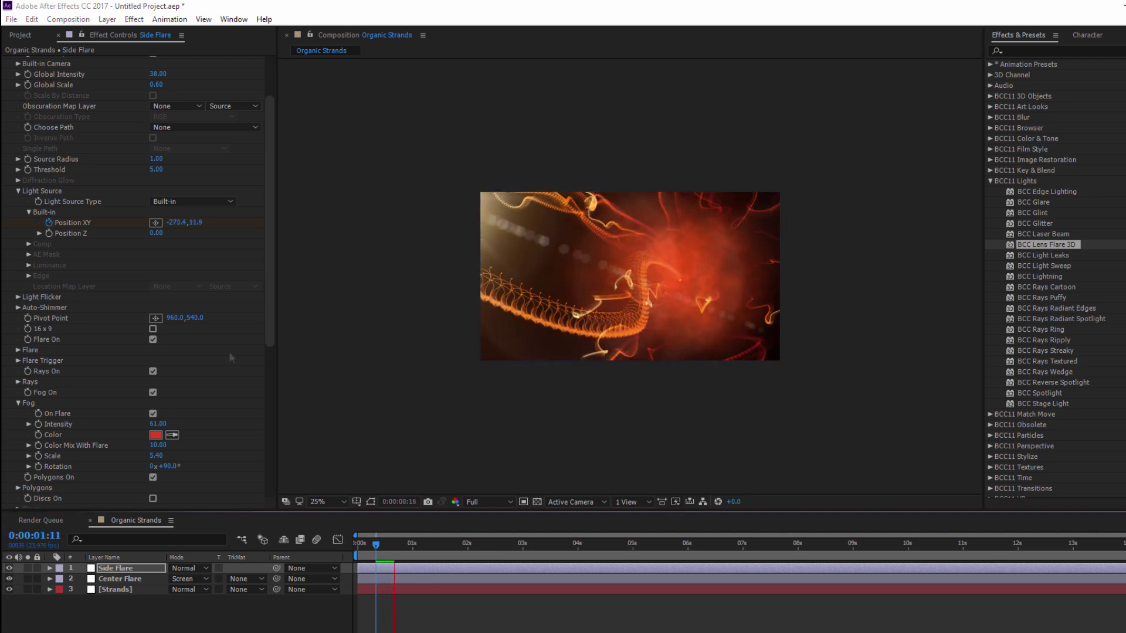
Step: Add a new adjustment layer named 'Finishing'
key(period)
click(107, 19)
mouse_move(205, 34)
click(370, 115)
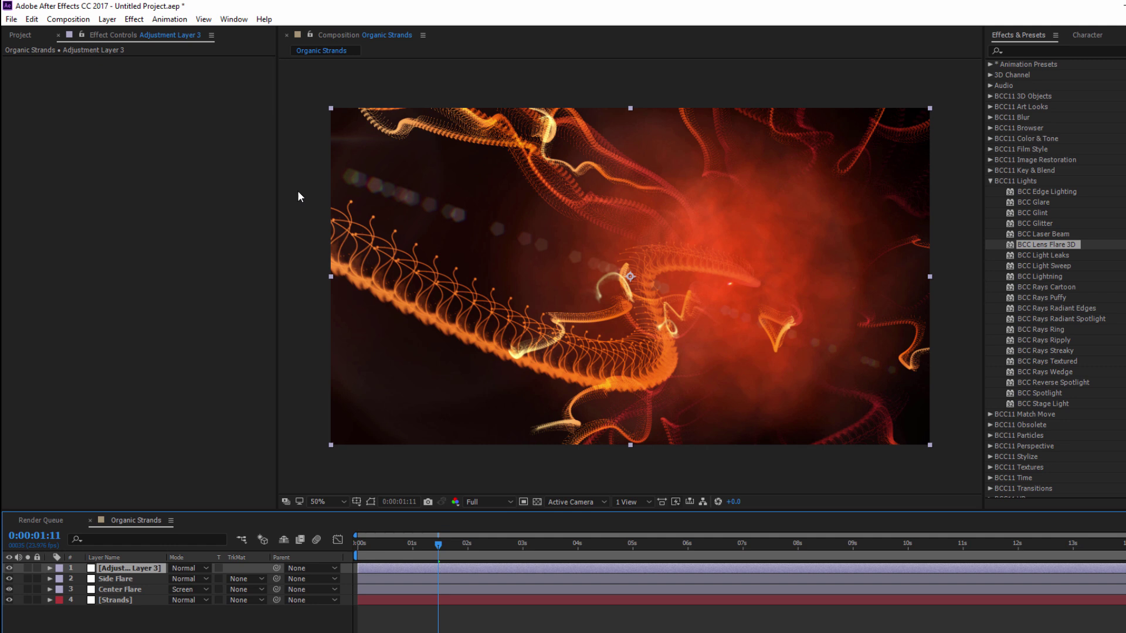
right_click(145, 567)
click(170, 613)
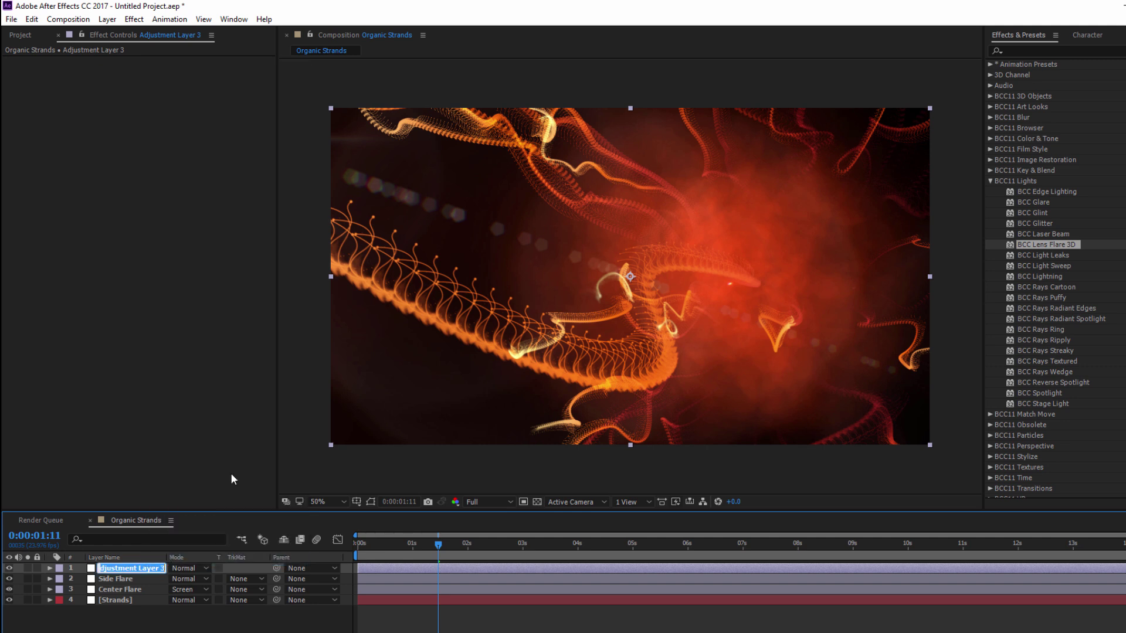
text(Finishing)
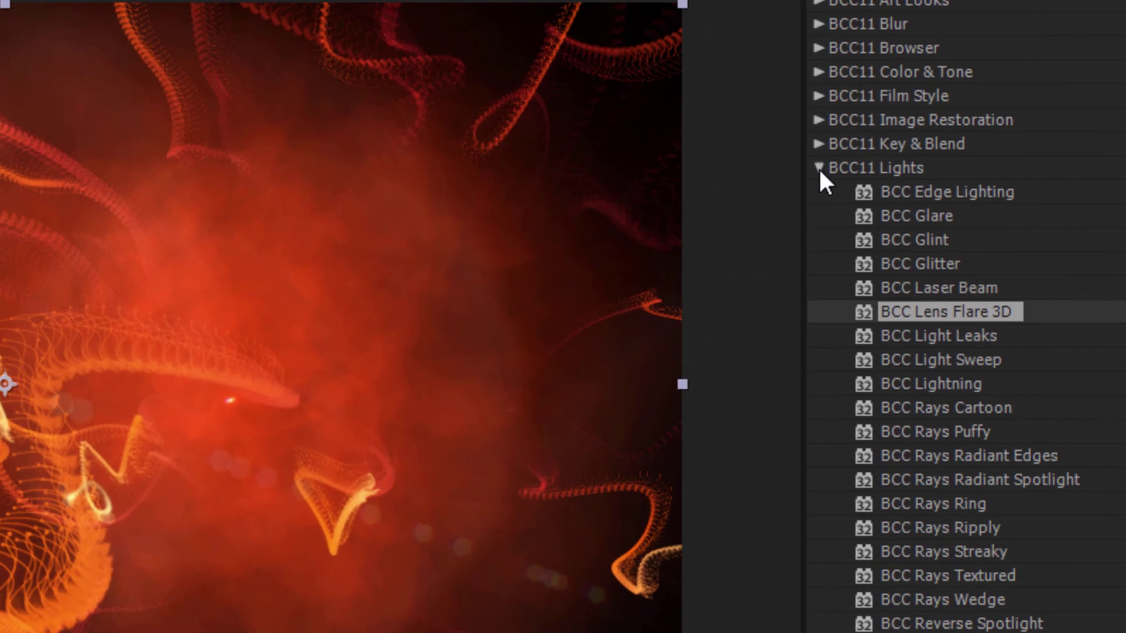
Step: Apply BCC Fast Film Glow to Finishing with the Cool Blue preset
click(990, 181)
click(819, 96)
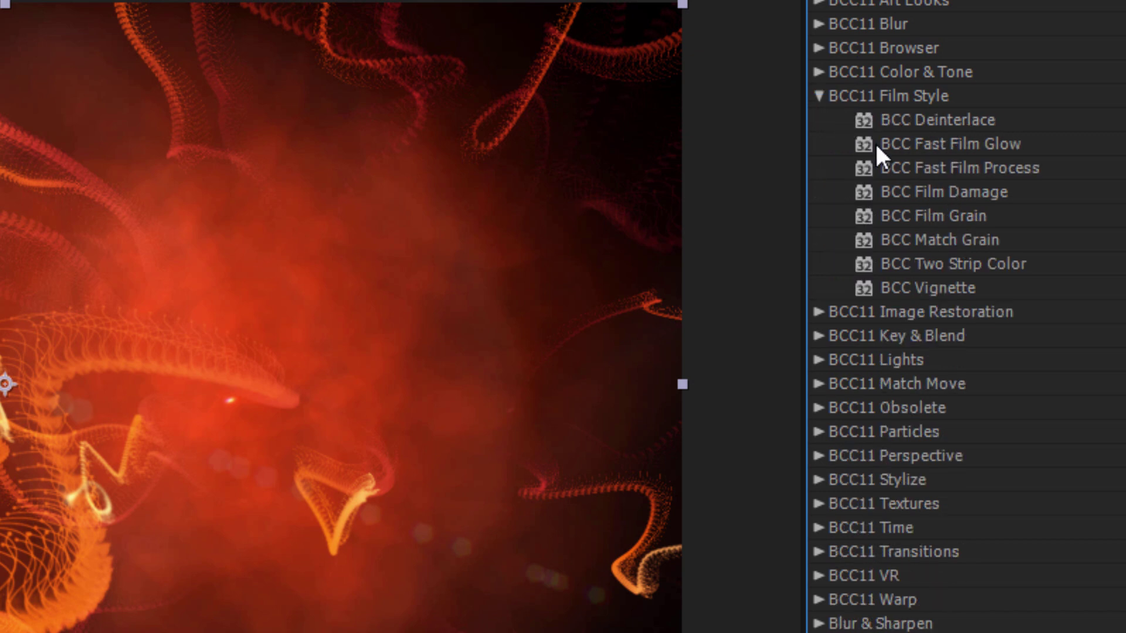
drag(1020, 144, 125, 586)
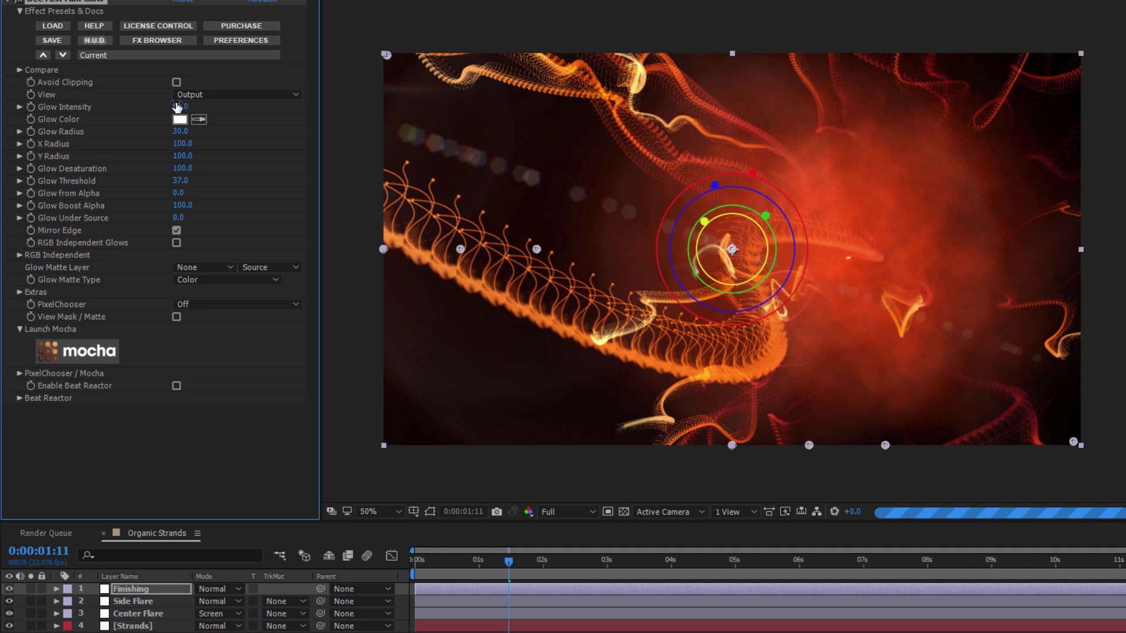
click(140, 55)
click(198, 138)
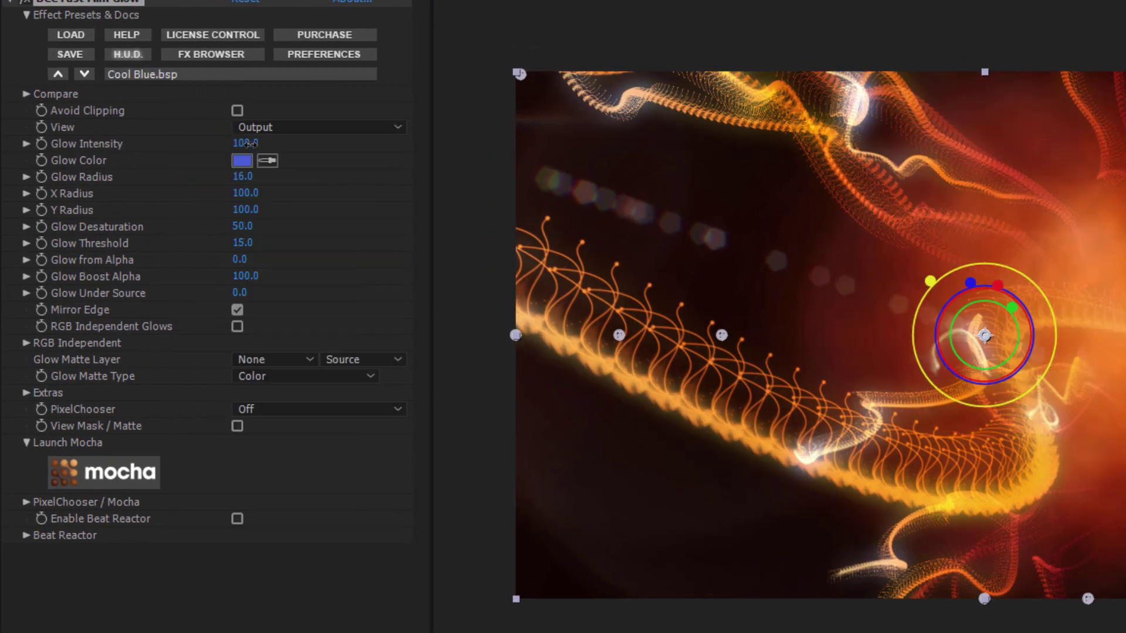
Step: Set the glow to intensity 115, radius 5 and threshold 35, then preview
drag(258, 143, 260, 144)
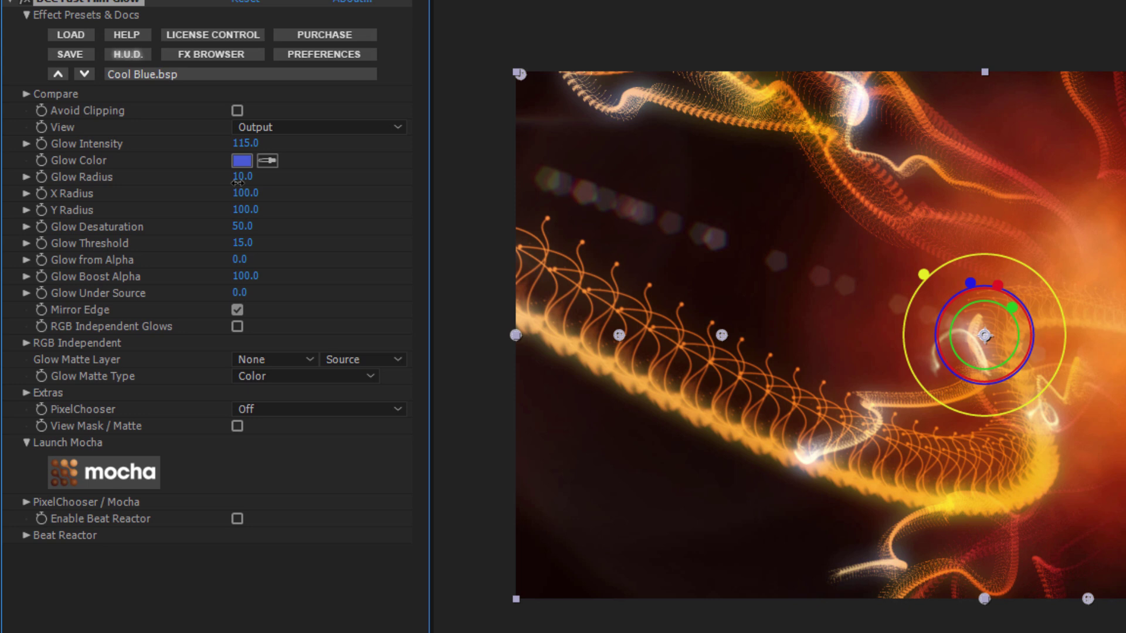
drag(237, 183, 233, 183)
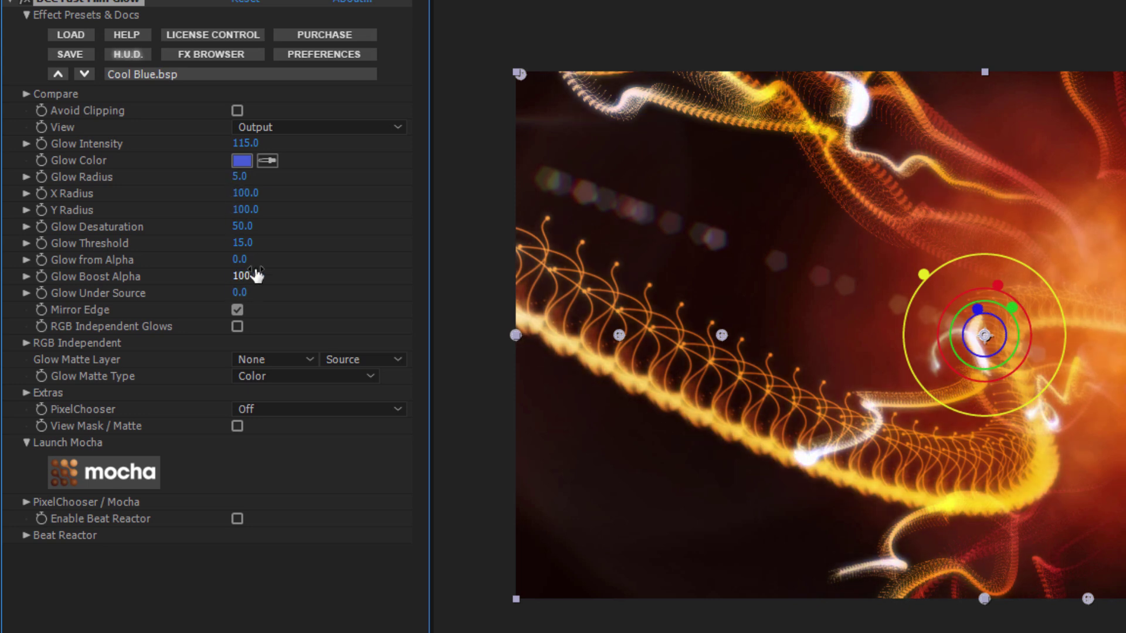
drag(249, 241, 258, 244)
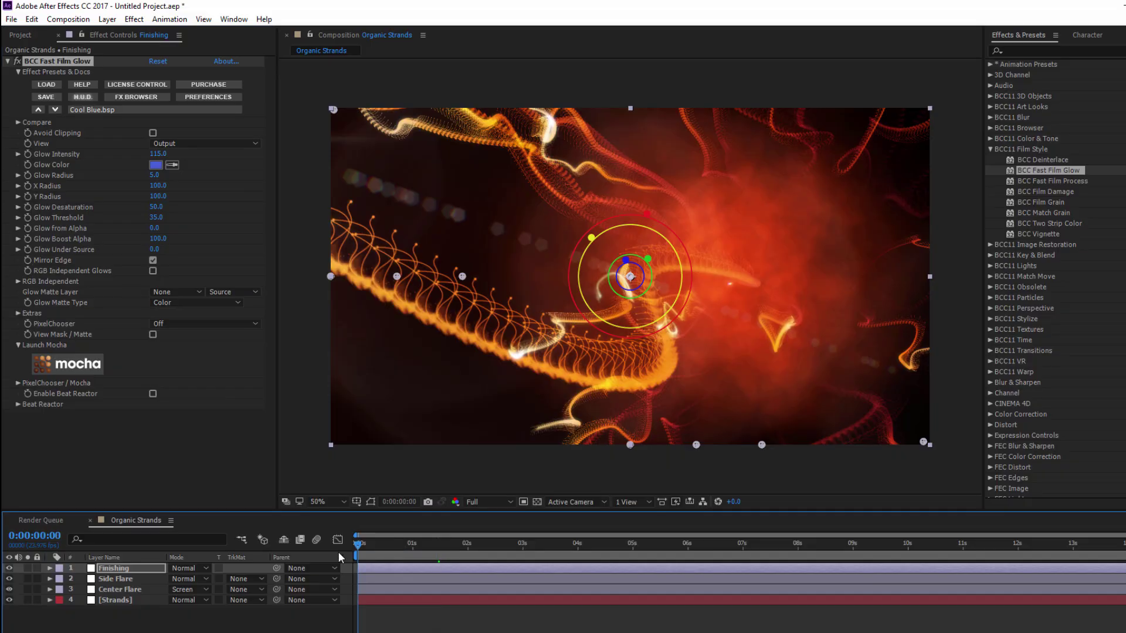
key(space)
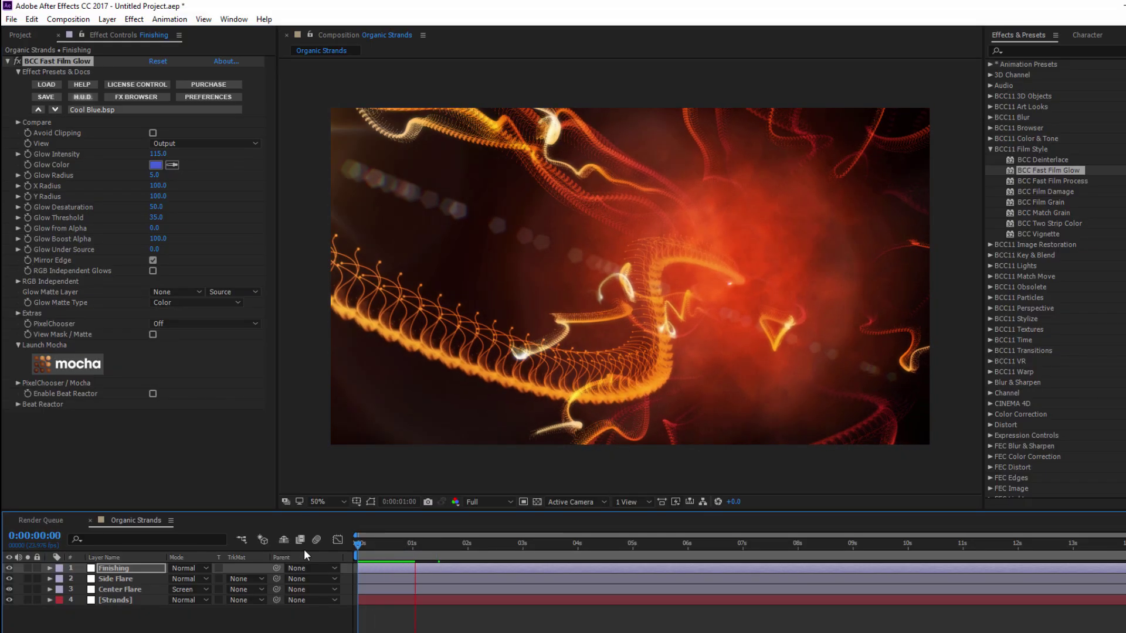
Step: Colour the ORGANIC STRANDS title F00000 red and slide it right at the last frame
key(space)
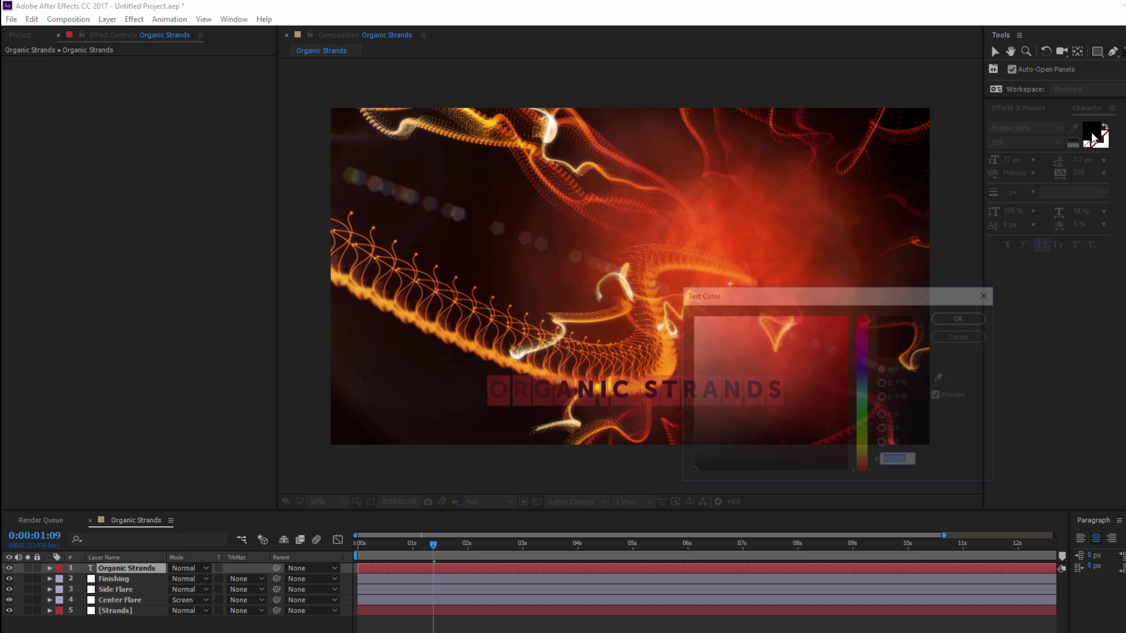
click(850, 323)
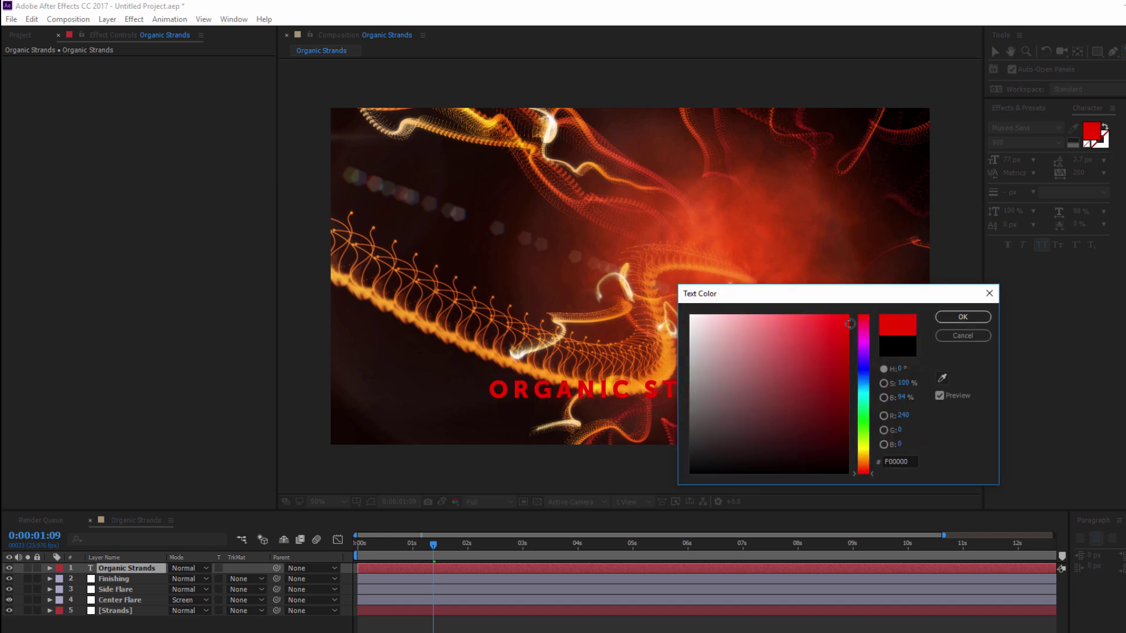
click(963, 319)
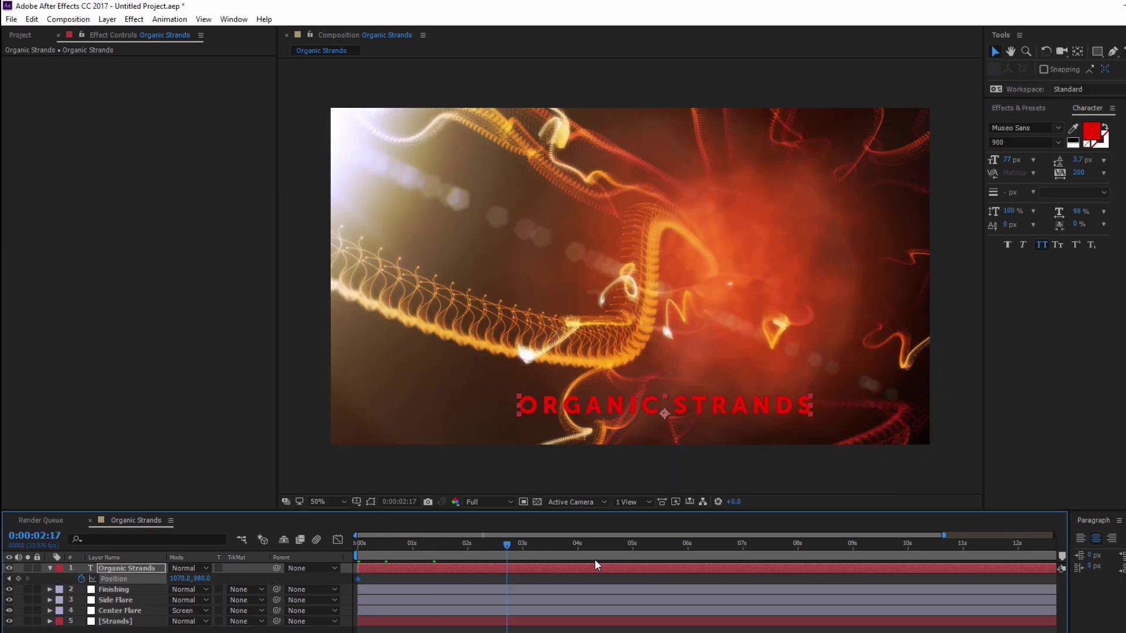
drag(179, 579, 240, 578)
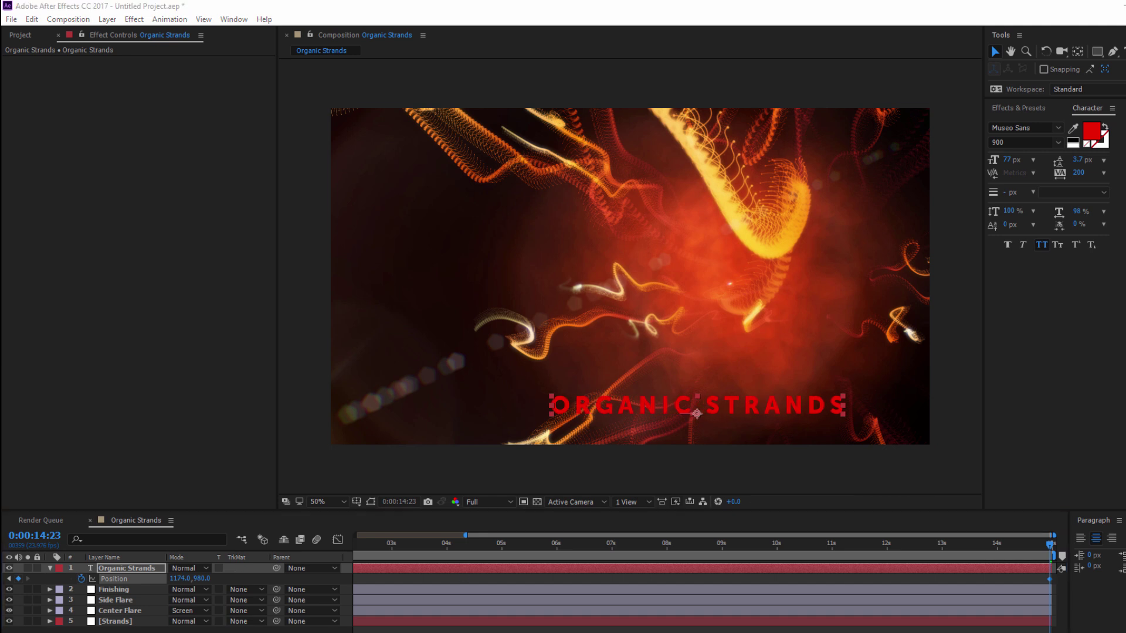
Step: At frame 0, draw a four-point pen mask around the title and set it to Subtract
key(Home)
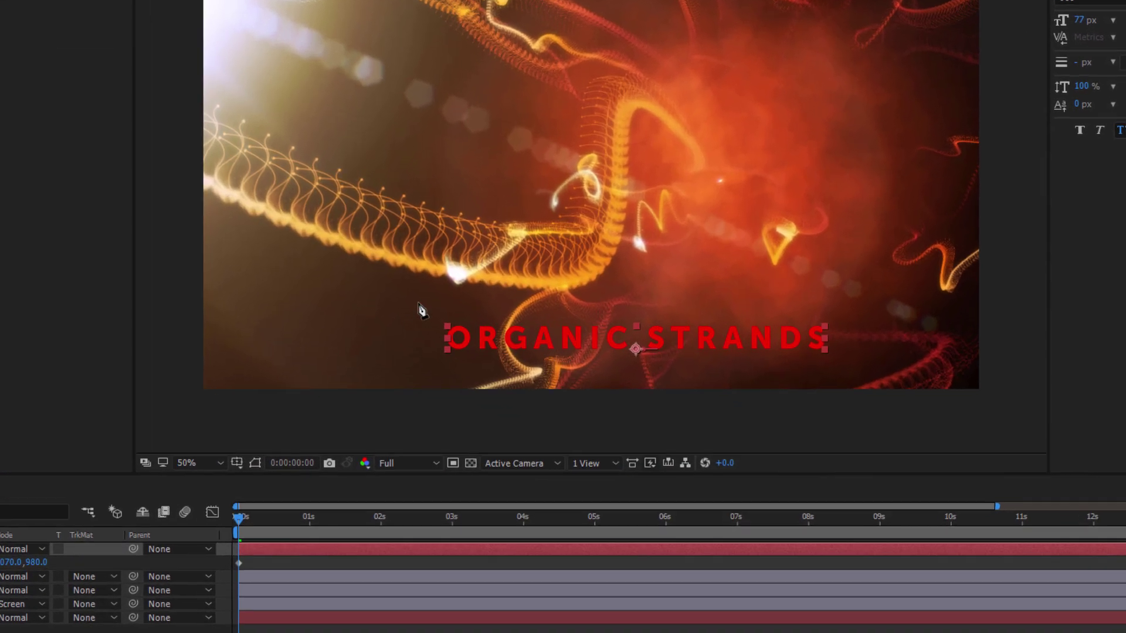
click(424, 311)
click(423, 368)
click(854, 368)
click(841, 295)
click(424, 311)
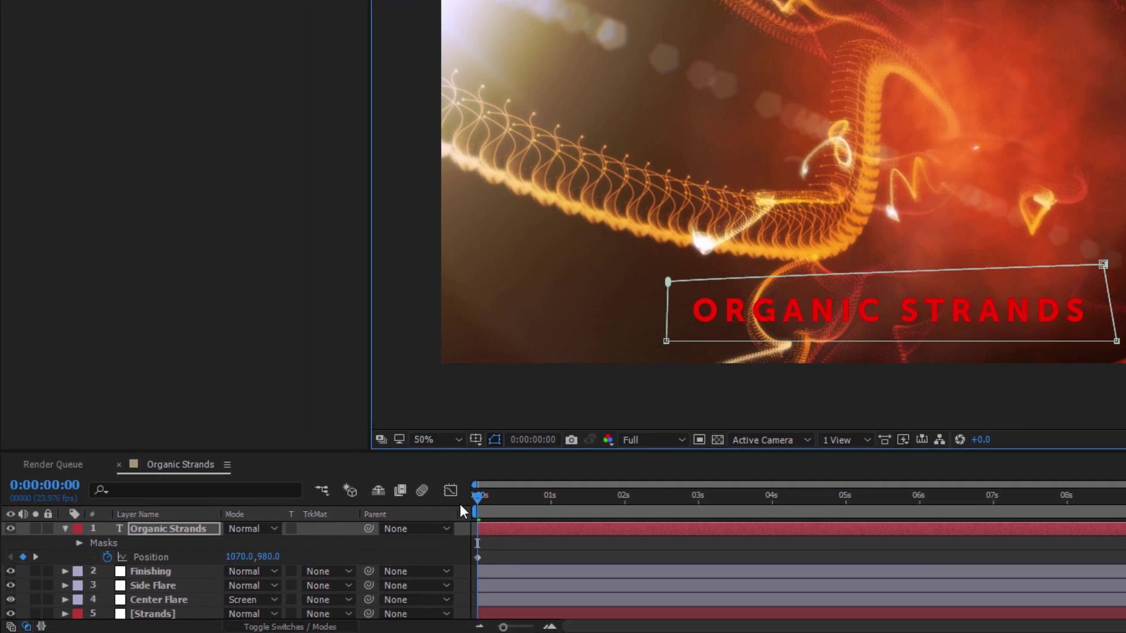
key(m)
click(262, 539)
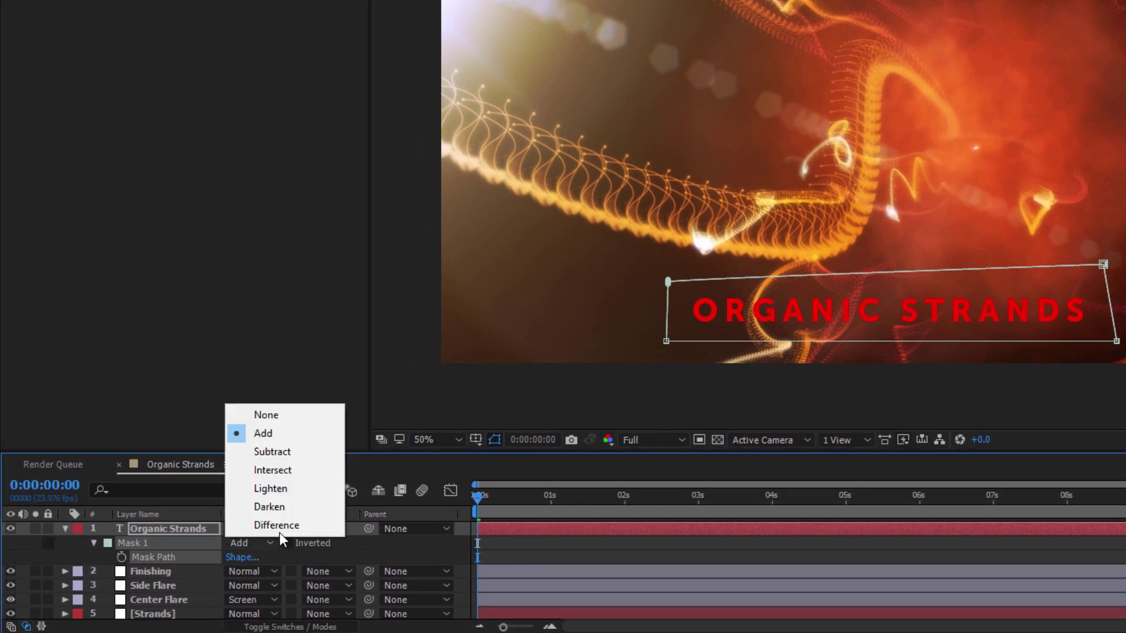
click(292, 453)
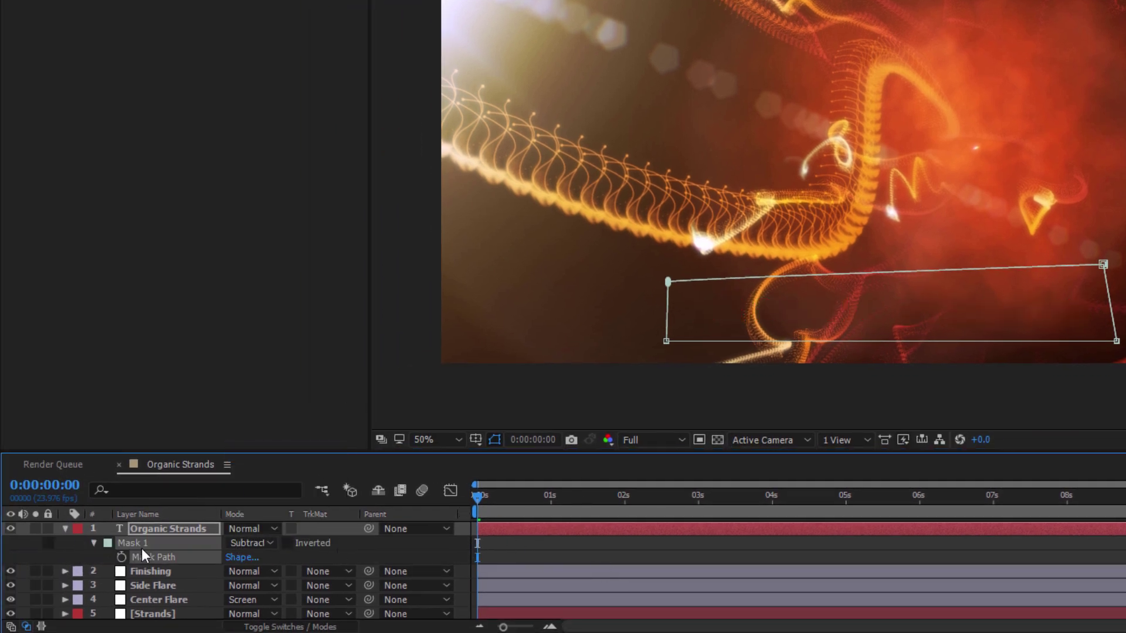
Step: Keyframe Mask Path, then at 2:04 slide the mask right to uncover the title
click(122, 557)
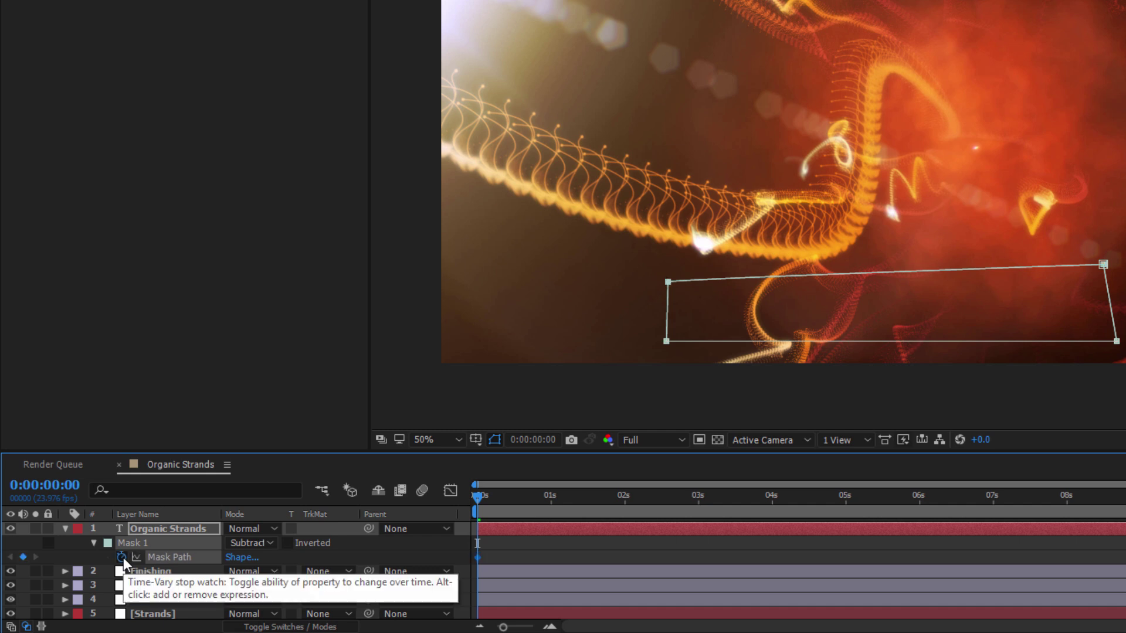
drag(588, 498, 637, 498)
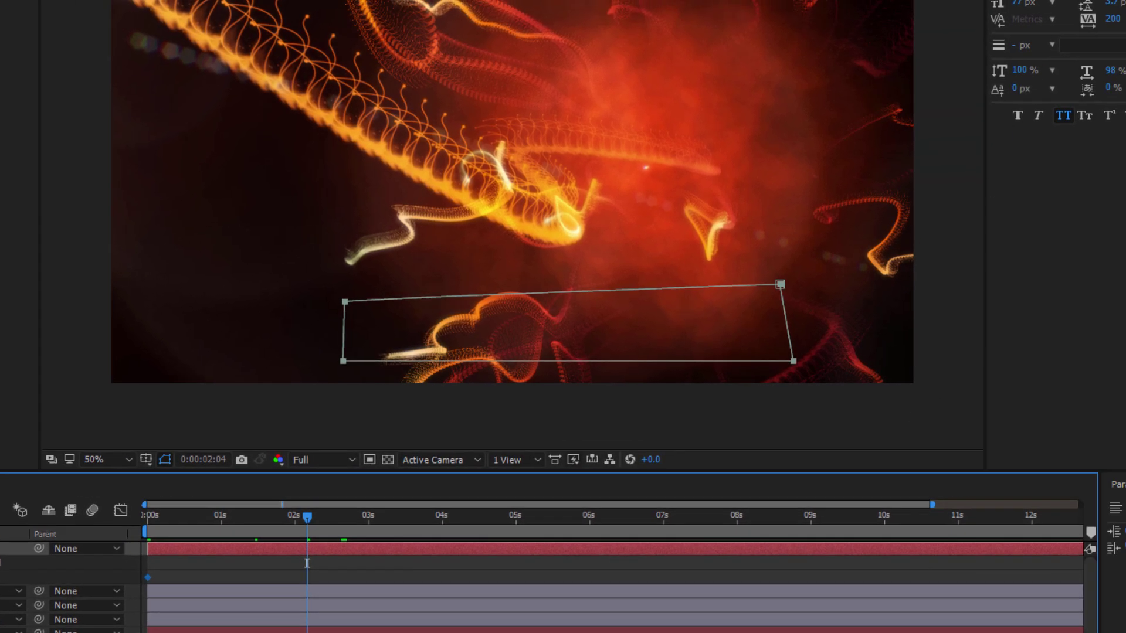
drag(794, 331, 1125, 328)
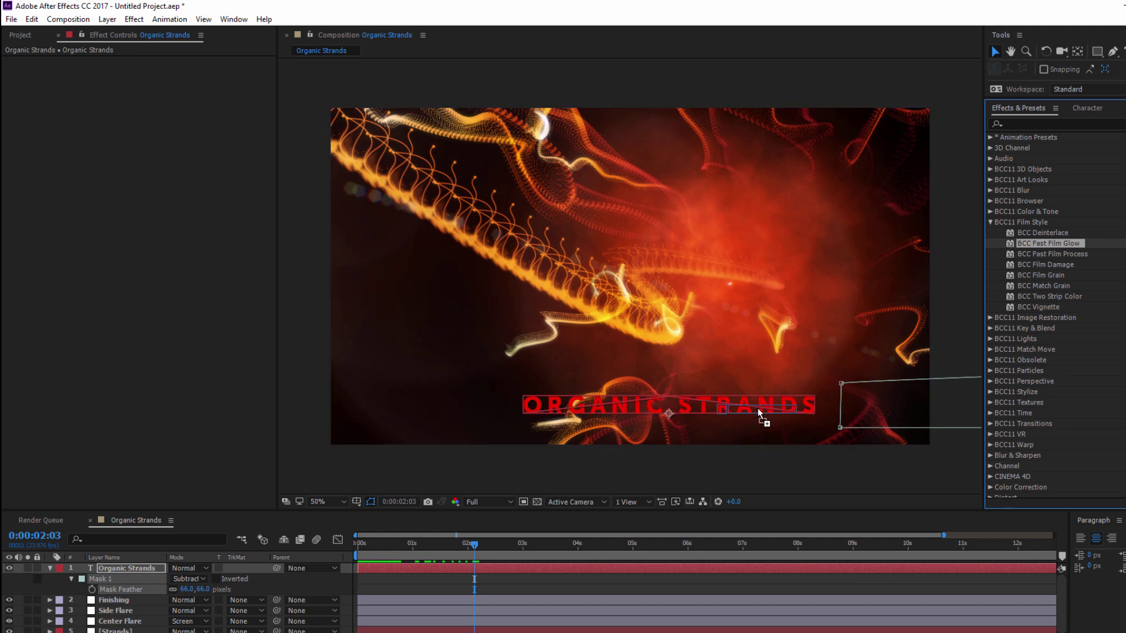
Step: Apply BCC Fast Film Glow to the title with the Color Push Red Glow preset
drag(758, 409, 704, 404)
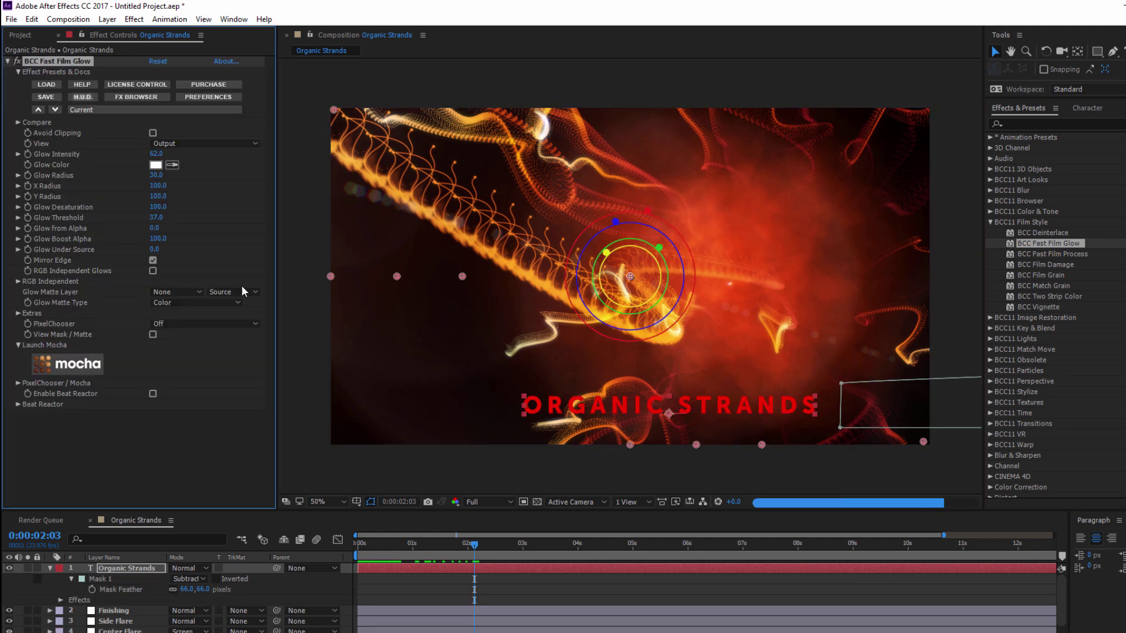
click(124, 110)
click(153, 151)
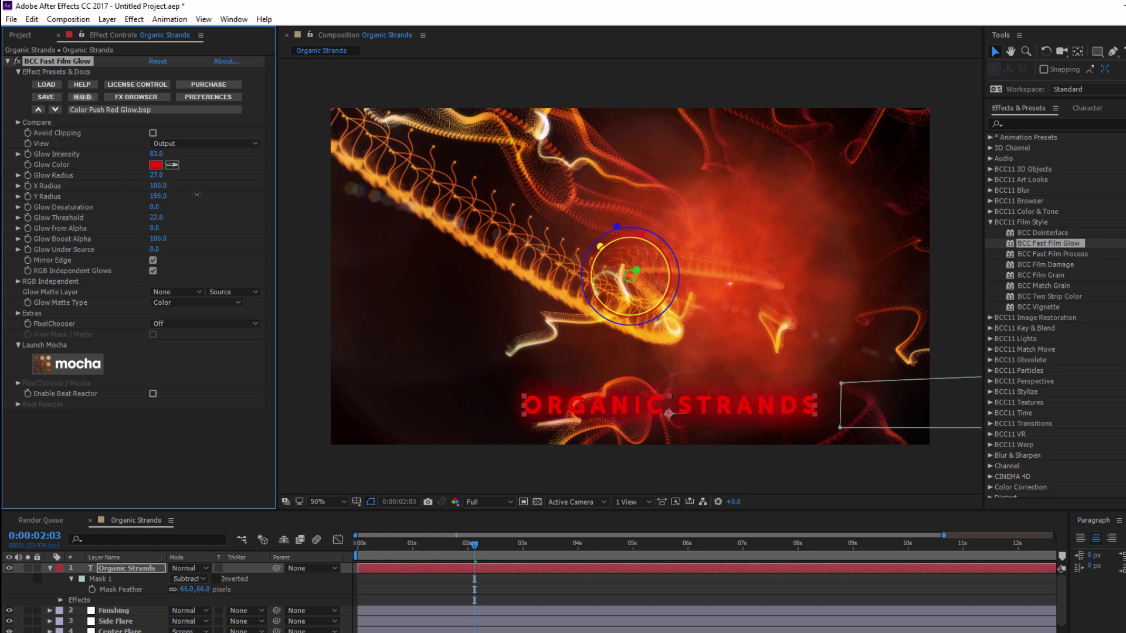
Step: Keyframe the glow's X Radius to dip a few frames later, then rise back up
click(474, 545)
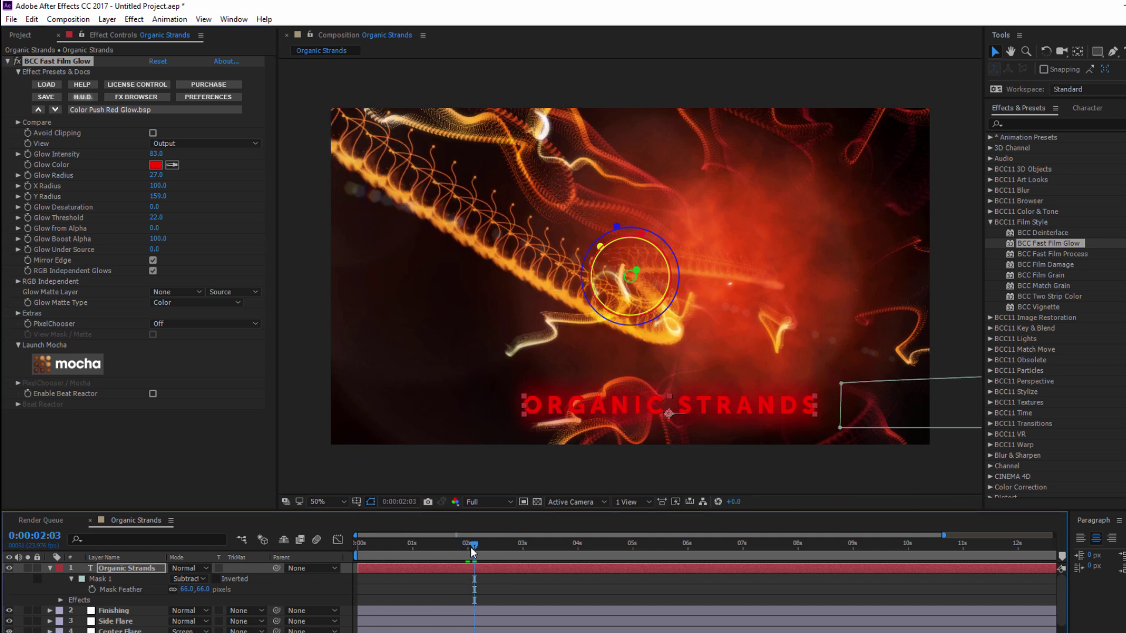
click(28, 187)
drag(473, 549, 484, 547)
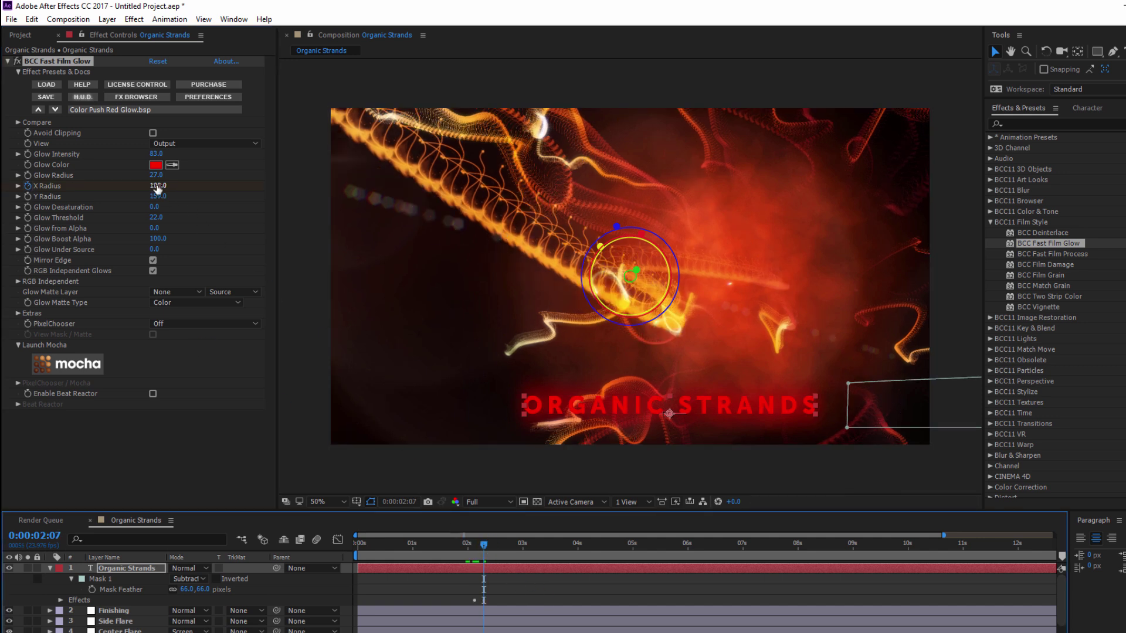
drag(155, 185, 125, 194)
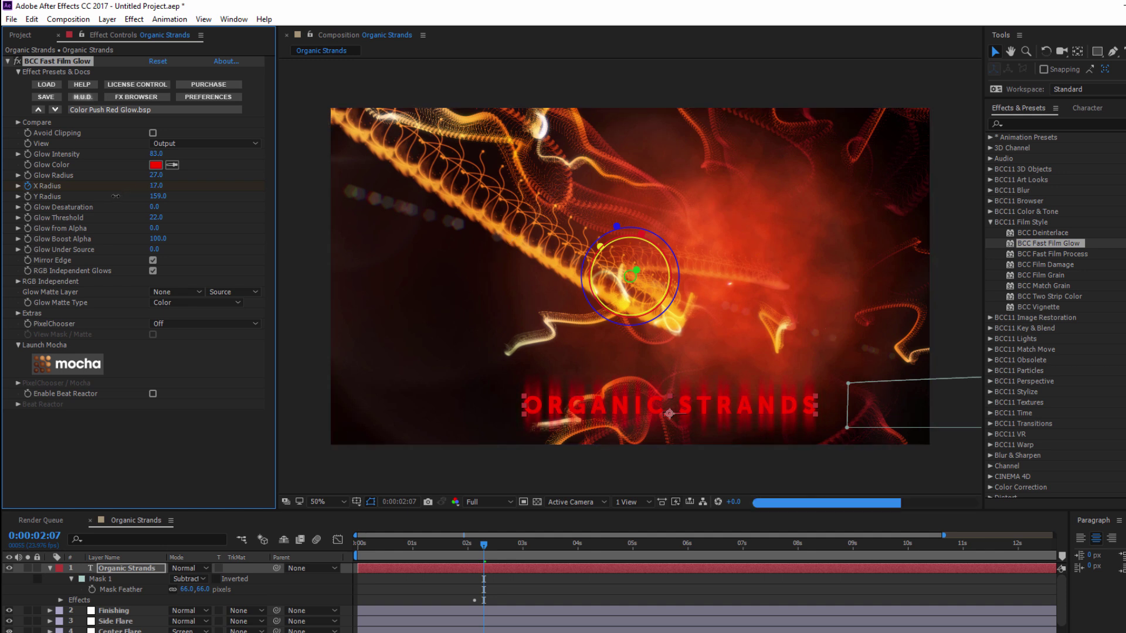
drag(484, 552, 492, 547)
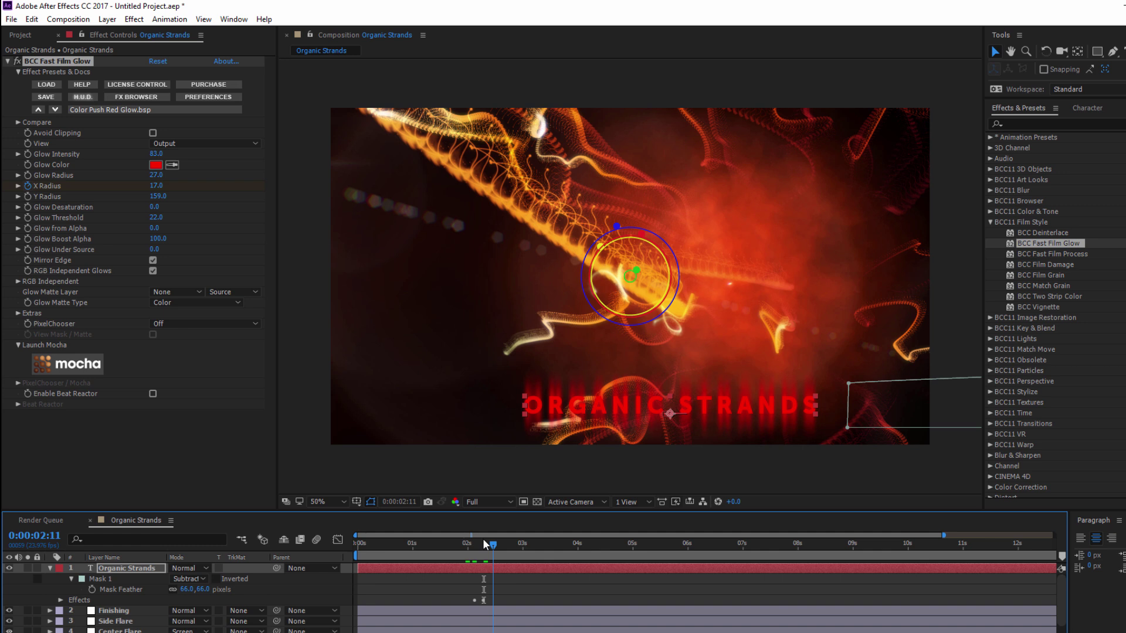
drag(156, 188, 193, 186)
Step: Review the X Radius keyframes and nudge the last one slightly later
key(u)
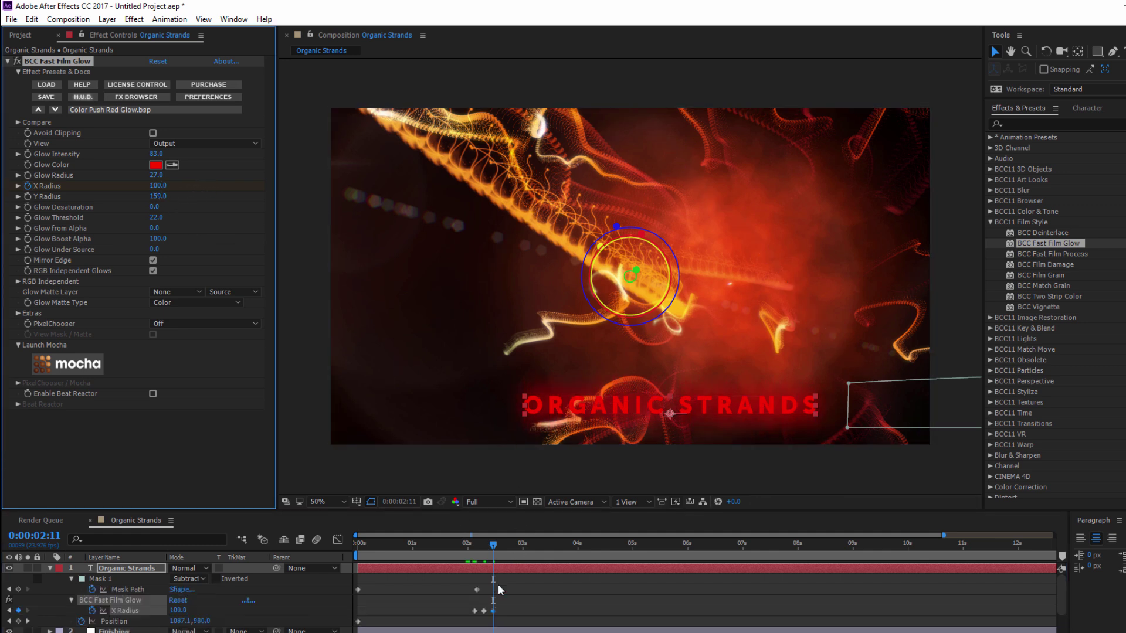
click(461, 549)
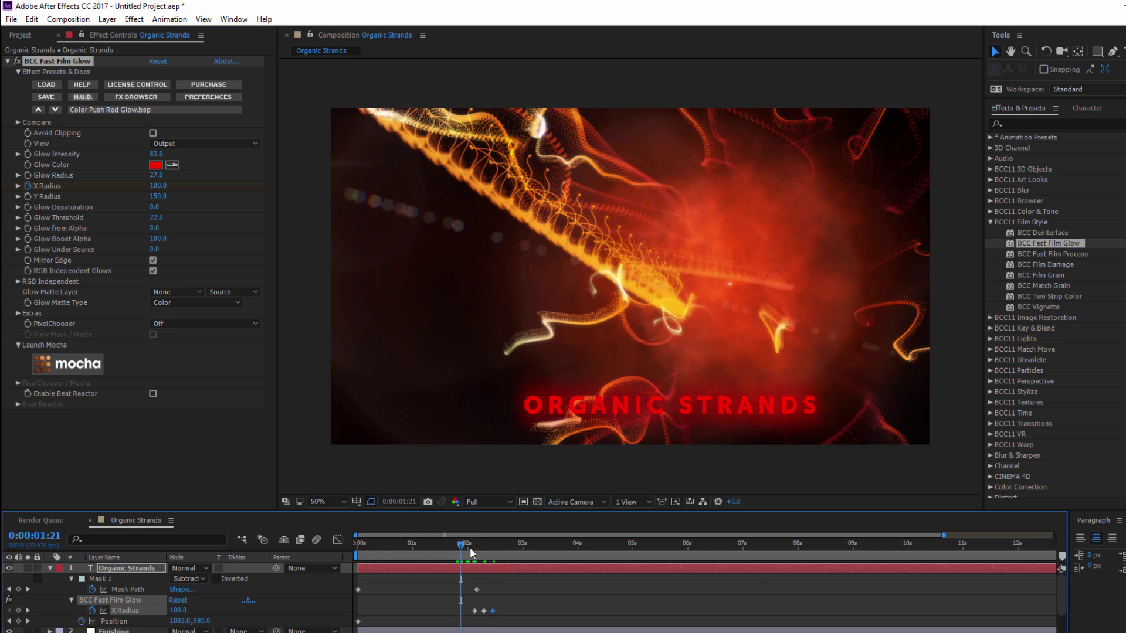
click(495, 549)
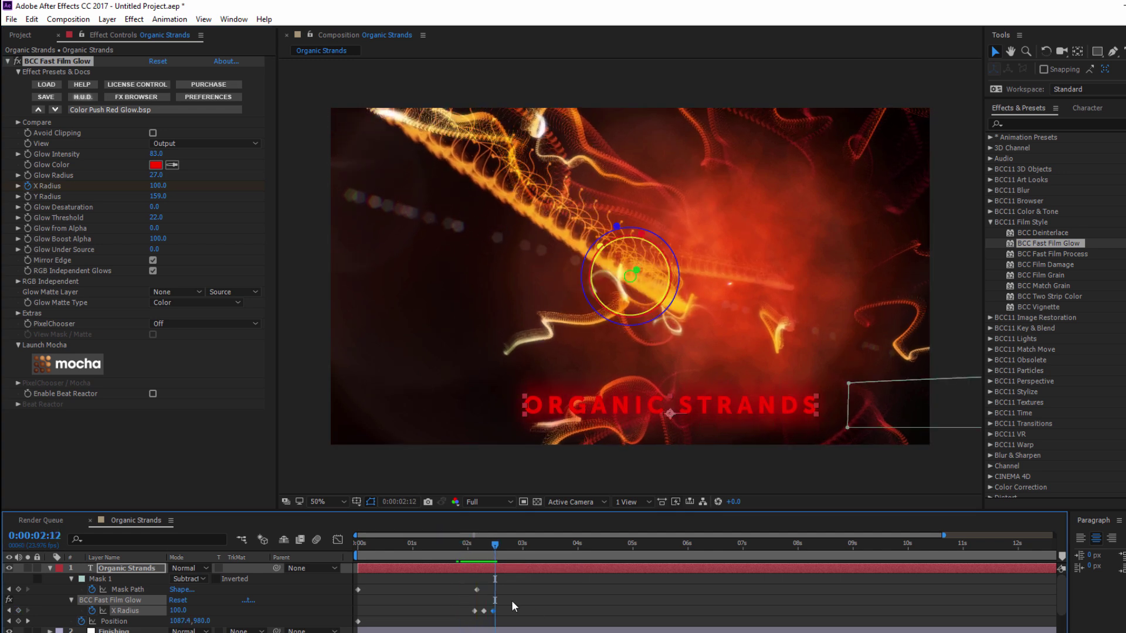
click(489, 612)
drag(496, 611, 502, 615)
click(475, 545)
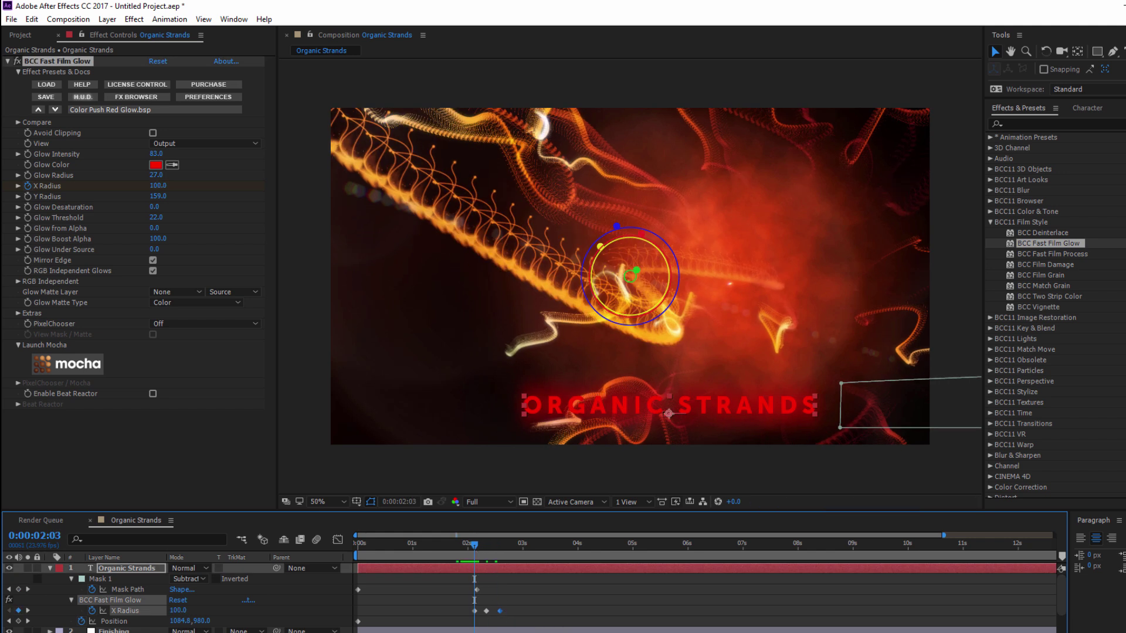
Step: Keyframe Glow Intensity, raising it to 97 at the next keyframe
click(31, 154)
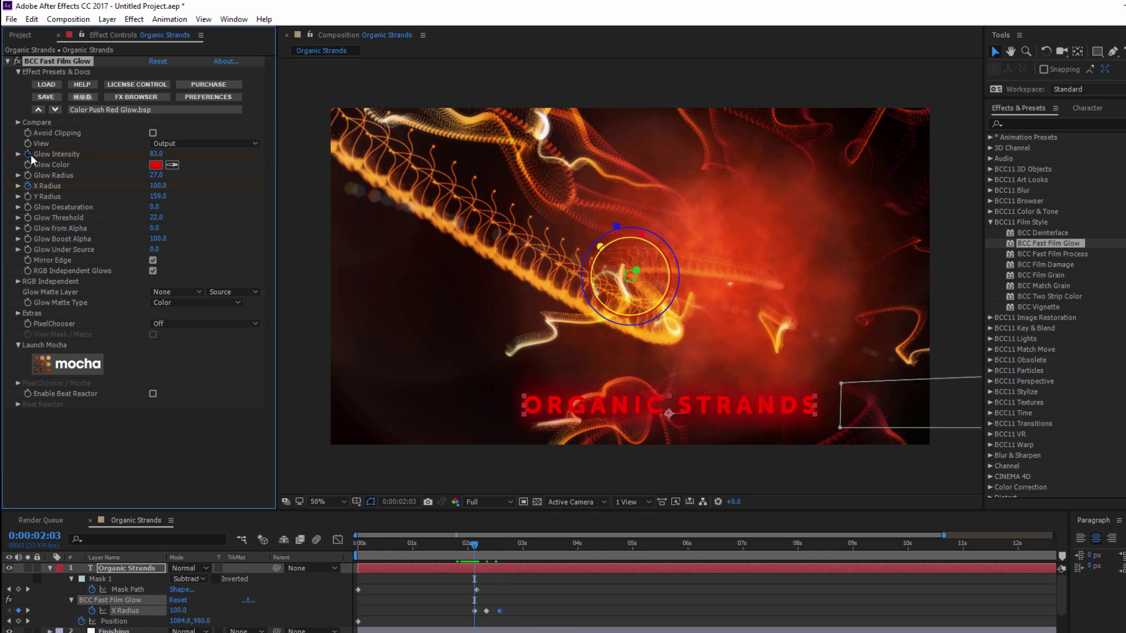
key(k)
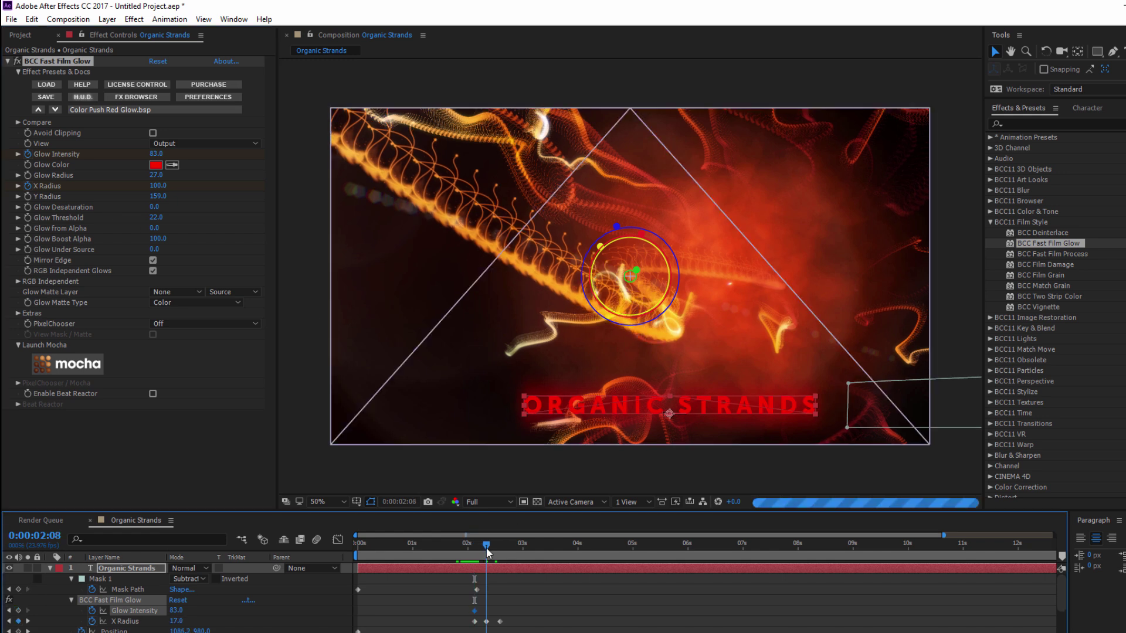
drag(156, 153, 143, 159)
Step: Search 'drop shadow' and drop BCC Drop Shadow onto the ORGANIC STRANDS title layer
key(k)
drag(464, 549, 432, 545)
click(1019, 125)
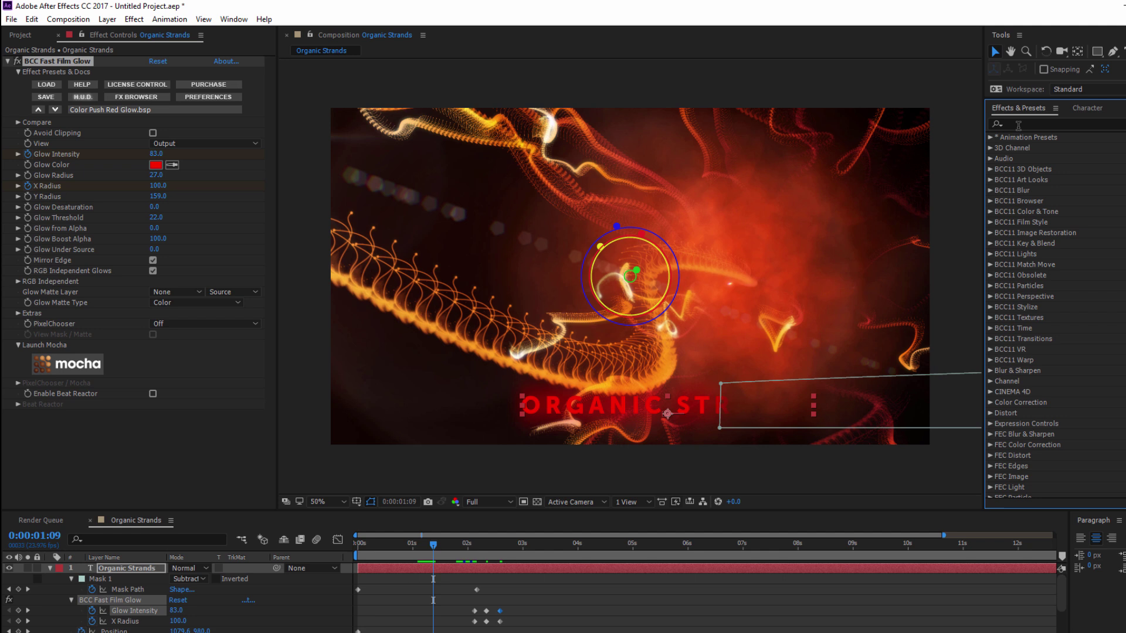
text(drop shadow)
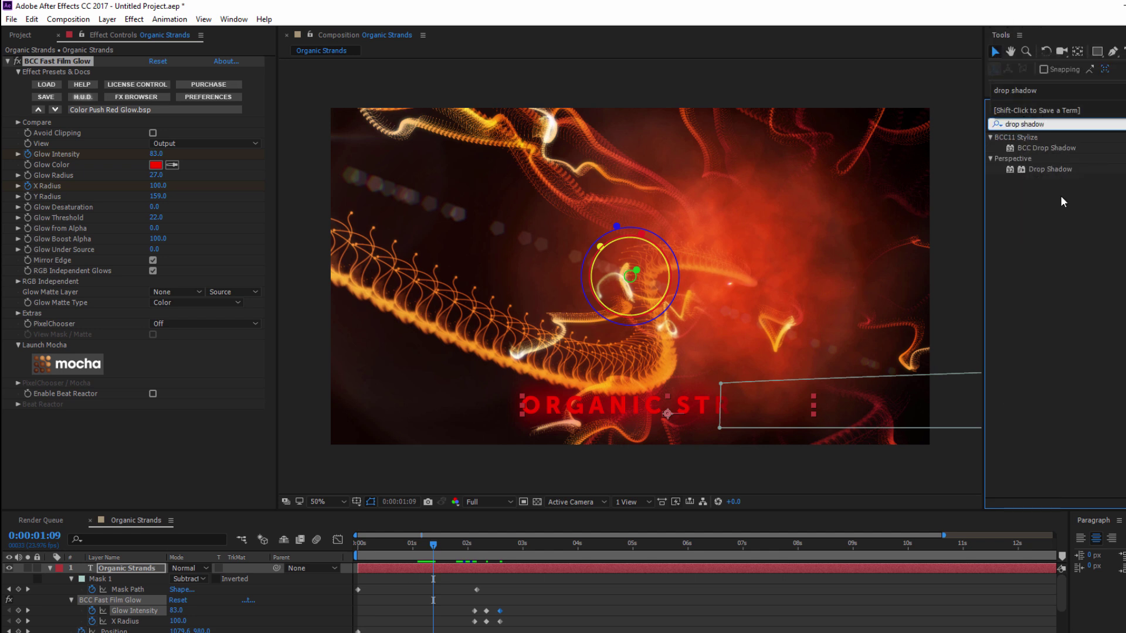
drag(1047, 148, 616, 410)
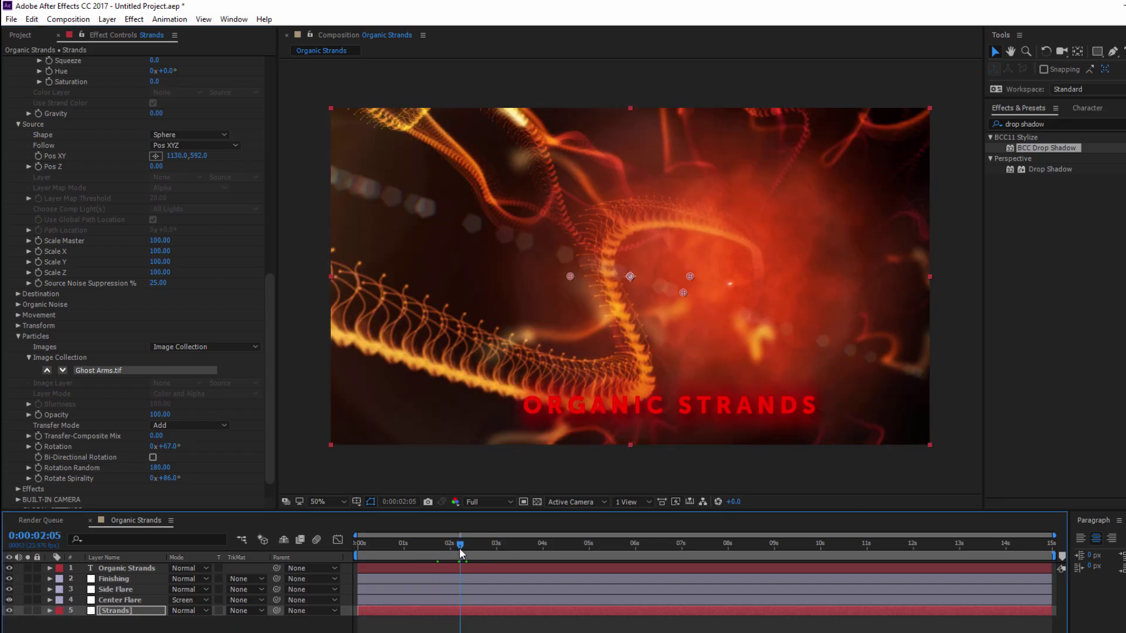
Step: Set the Strands particle image to Sparkle 4 Pointed Flare Ring
click(190, 373)
scroll(267, 622, down, 2)
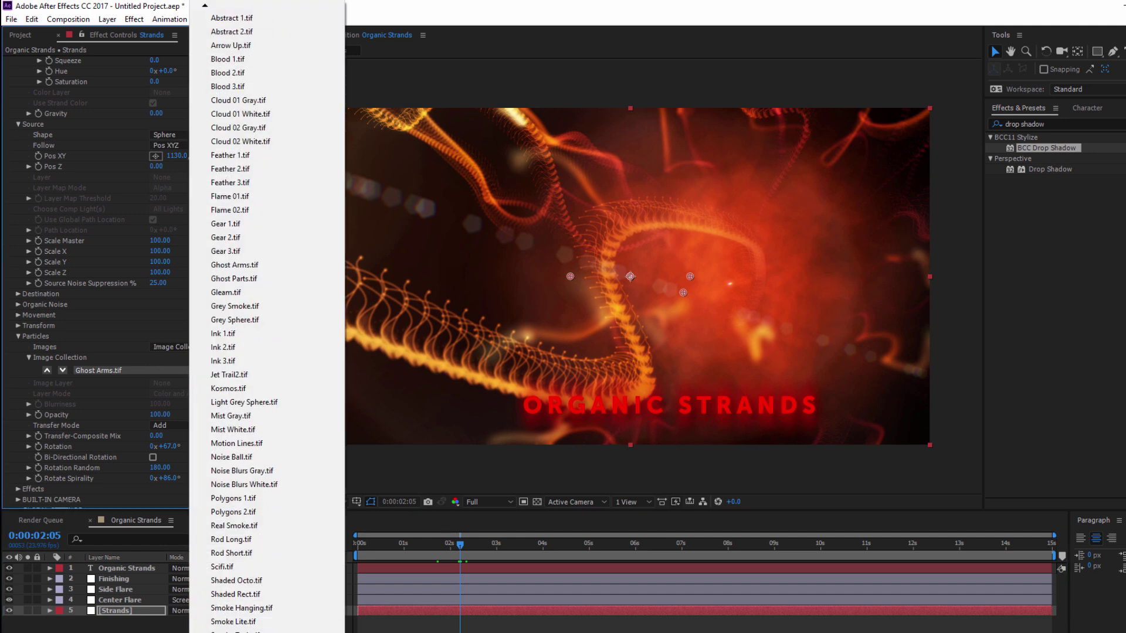
click(258, 631)
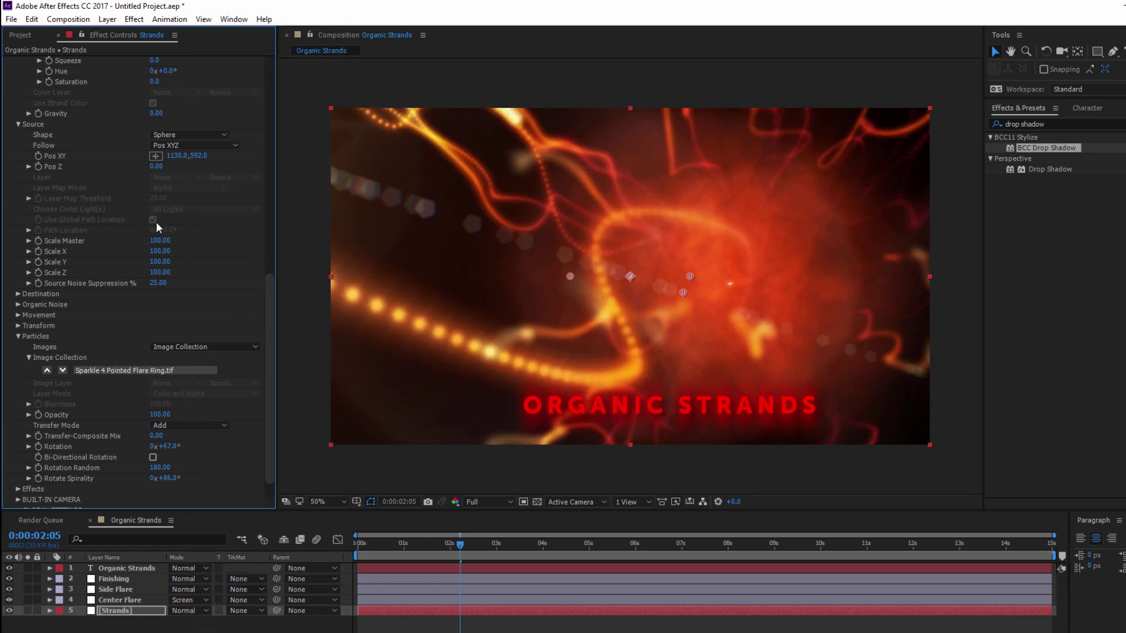
Step: Apply the cyan-yellow gradient preset to the strands
drag(268, 315, 276, 168)
click(132, 234)
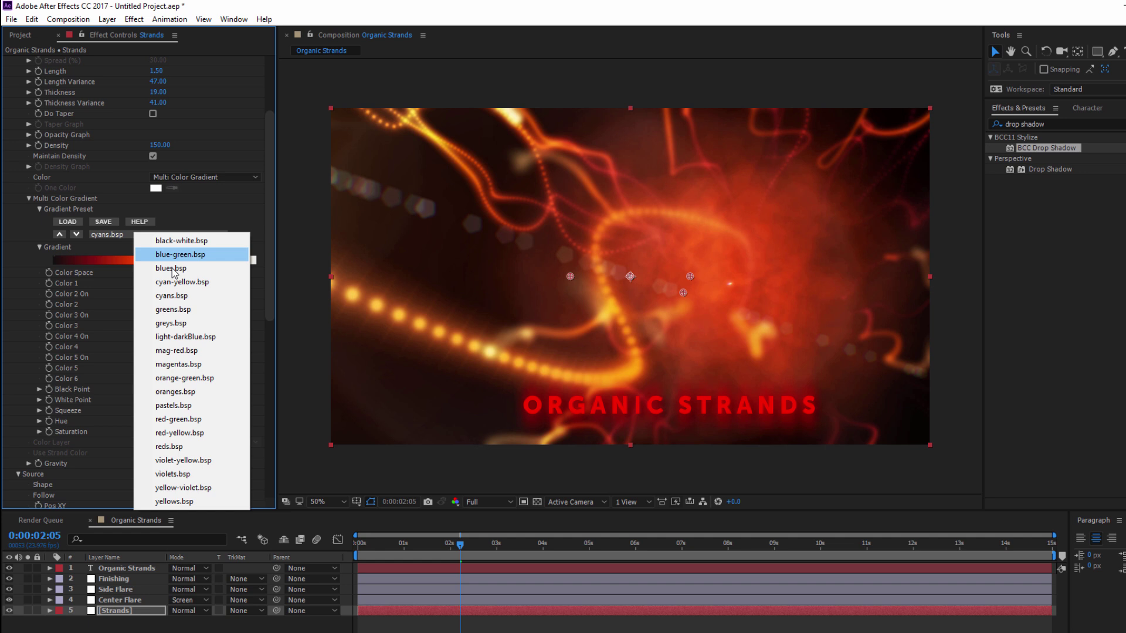
click(185, 282)
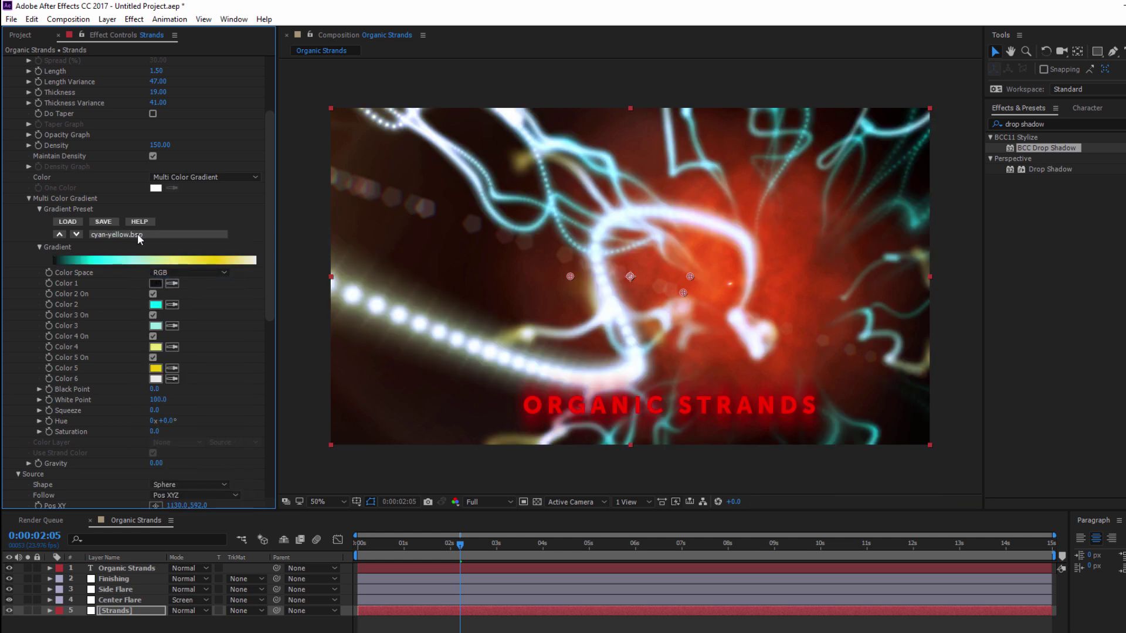